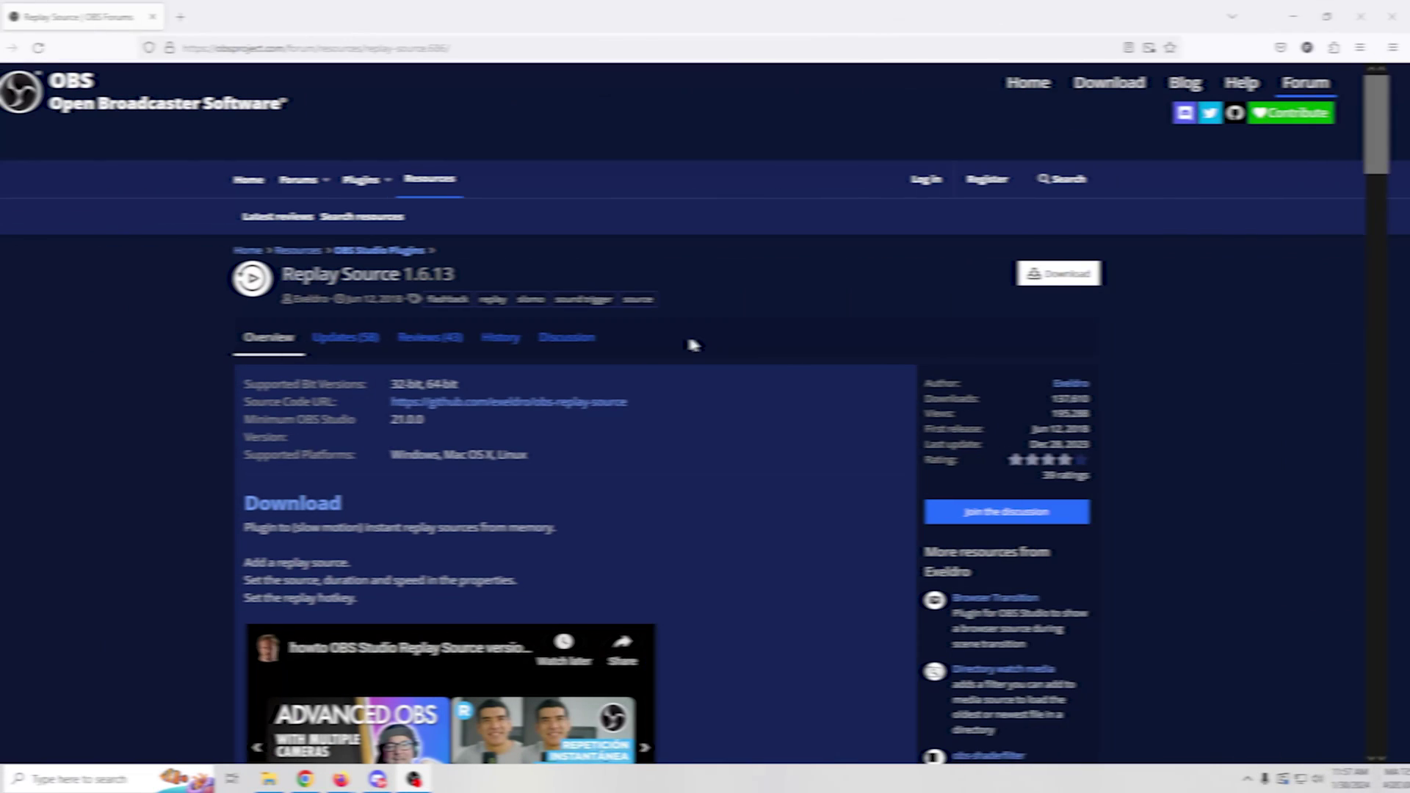
Download replay-source-1.6.13-windows-installer.zip and launch the replay-source-installer application inside it from File Explorer.
left_click(1077, 279)
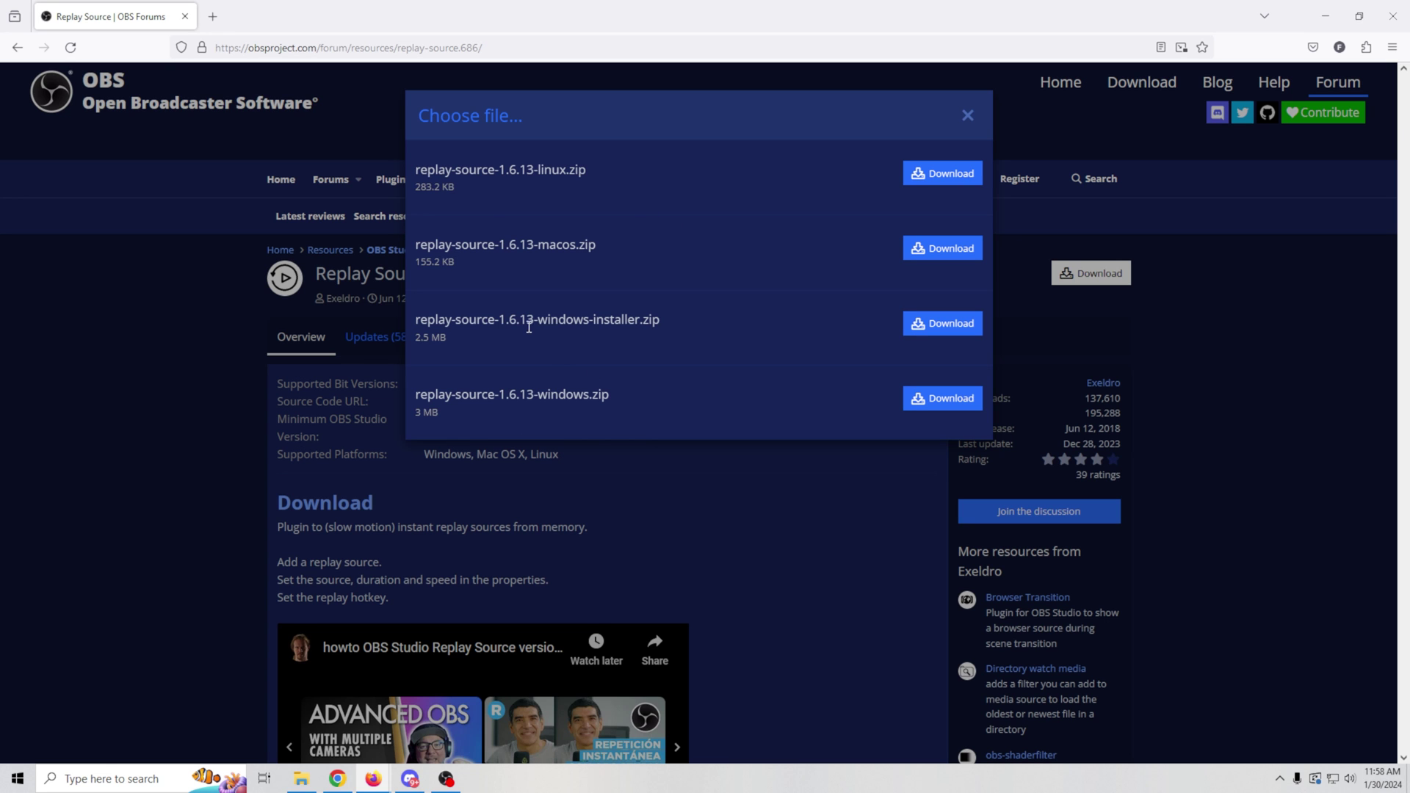
left_click(915, 325)
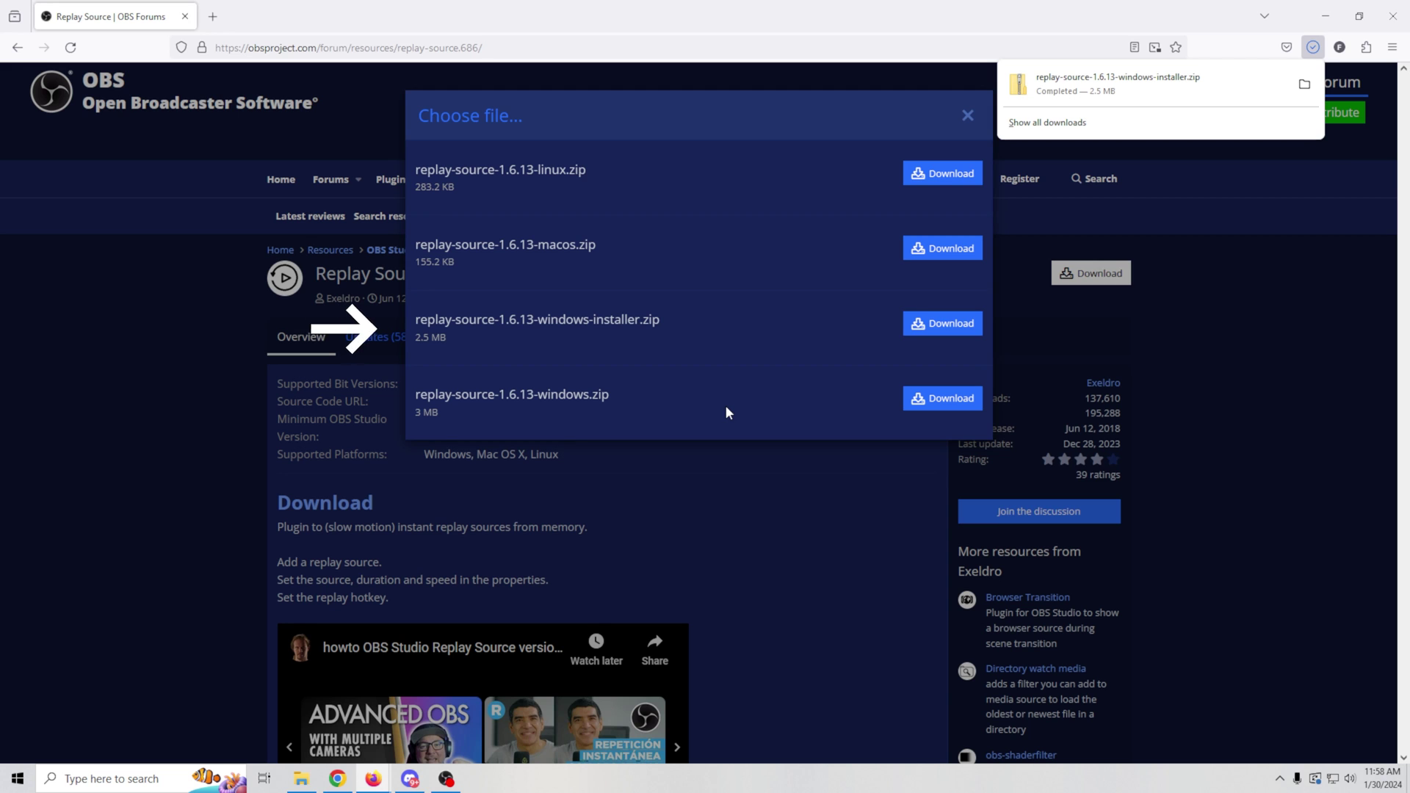
left_click(301, 778)
left_click_drag(815, 353, 840, 270)
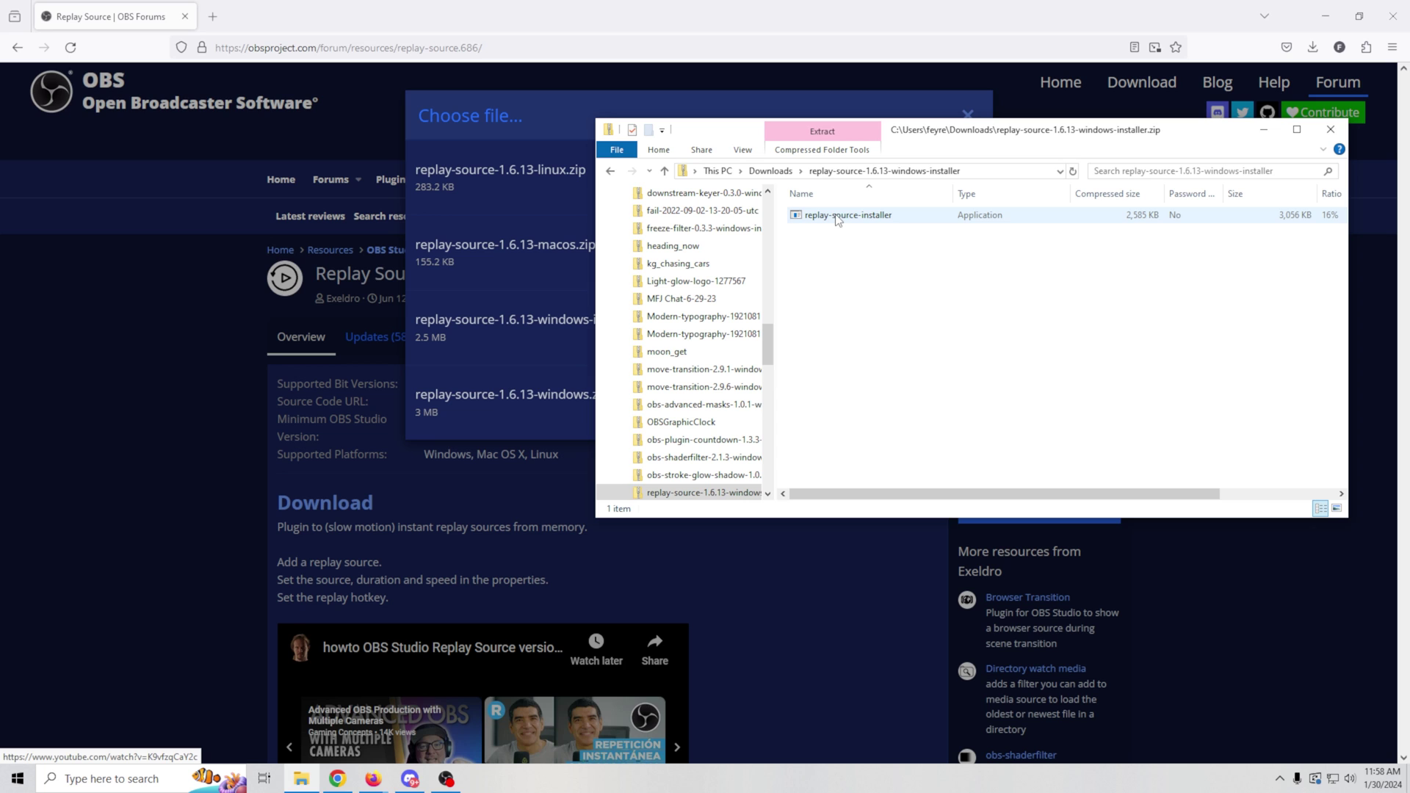
left_click(838, 218)
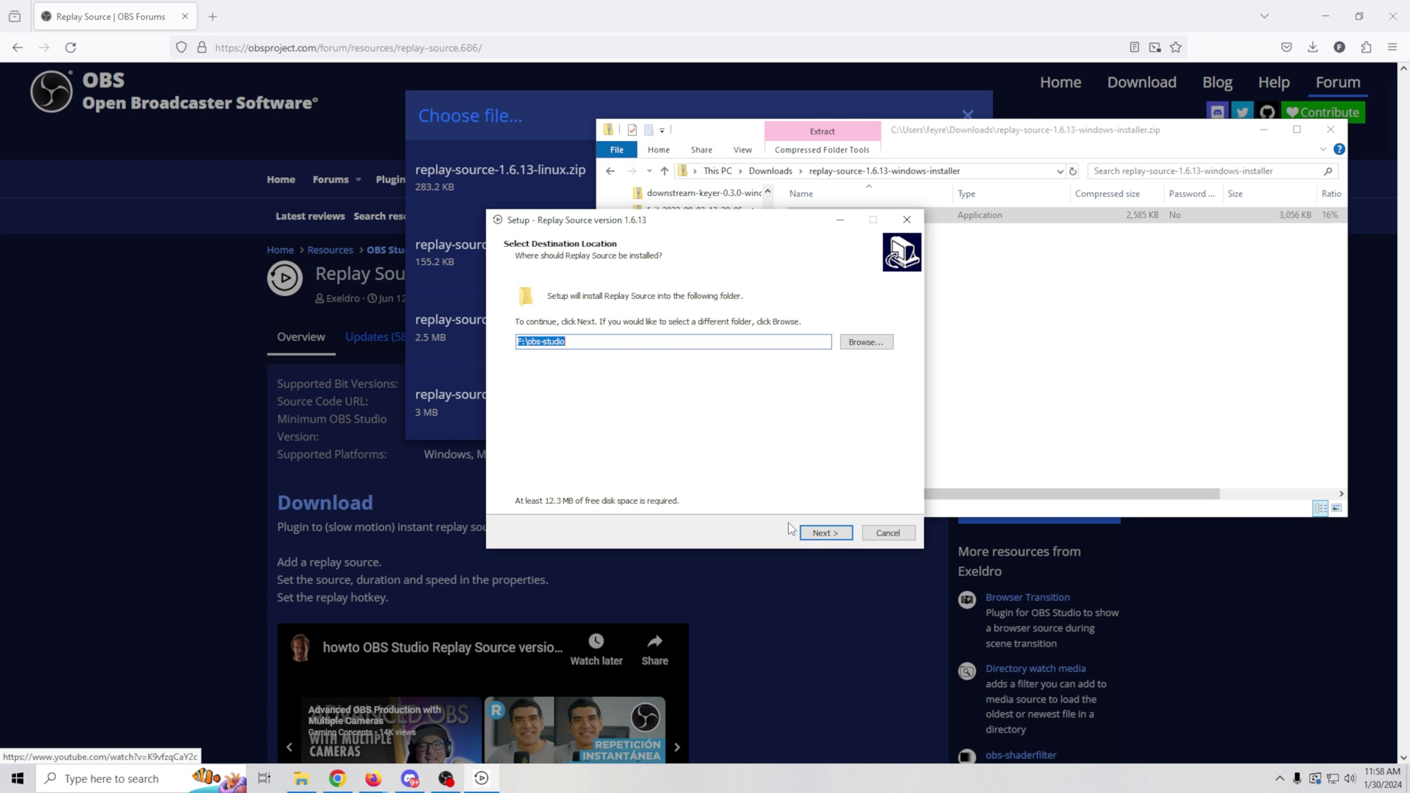
Install Replay Source into F:\obs-studio with the Start Menu folder Replay Source, and close the download file chooser.
key("Return")
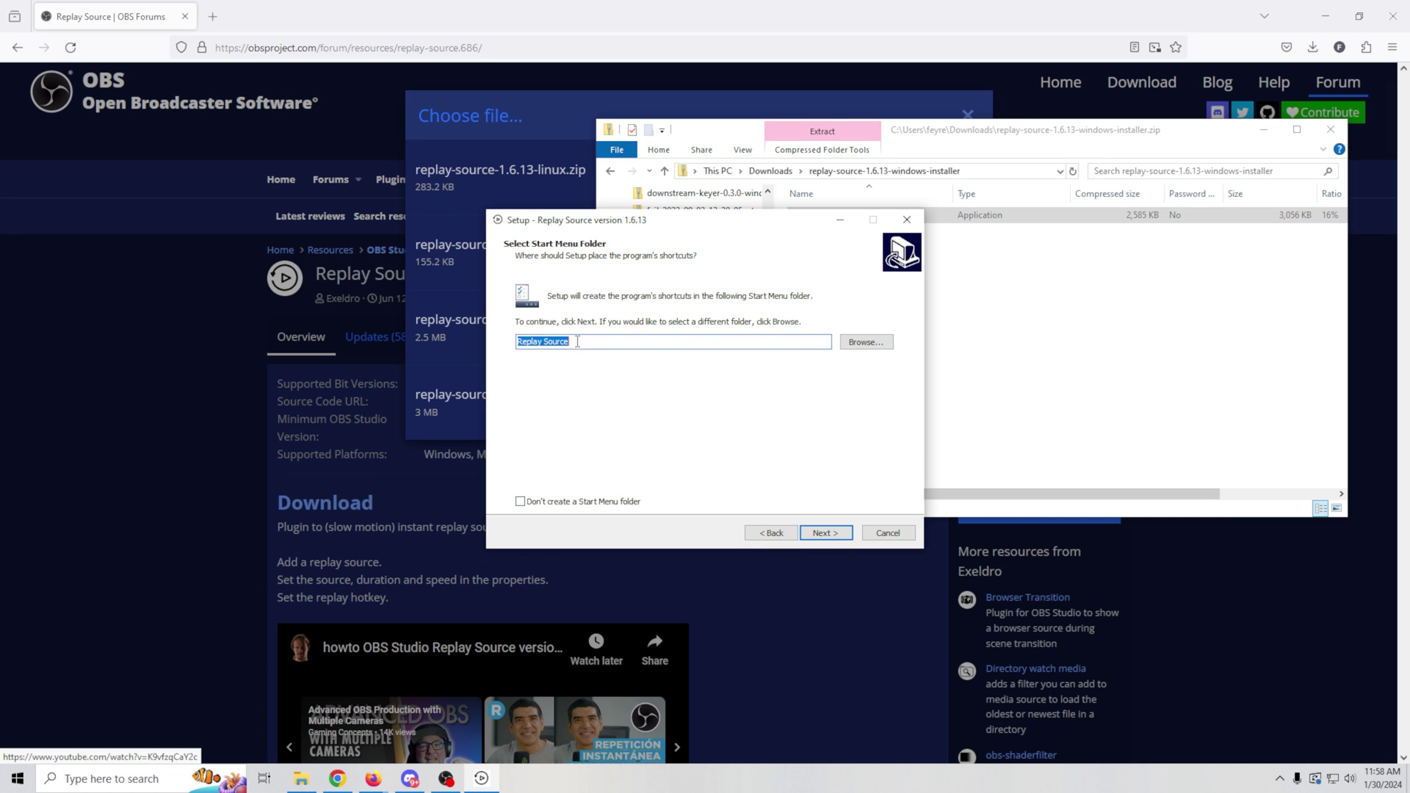
left_click(820, 535)
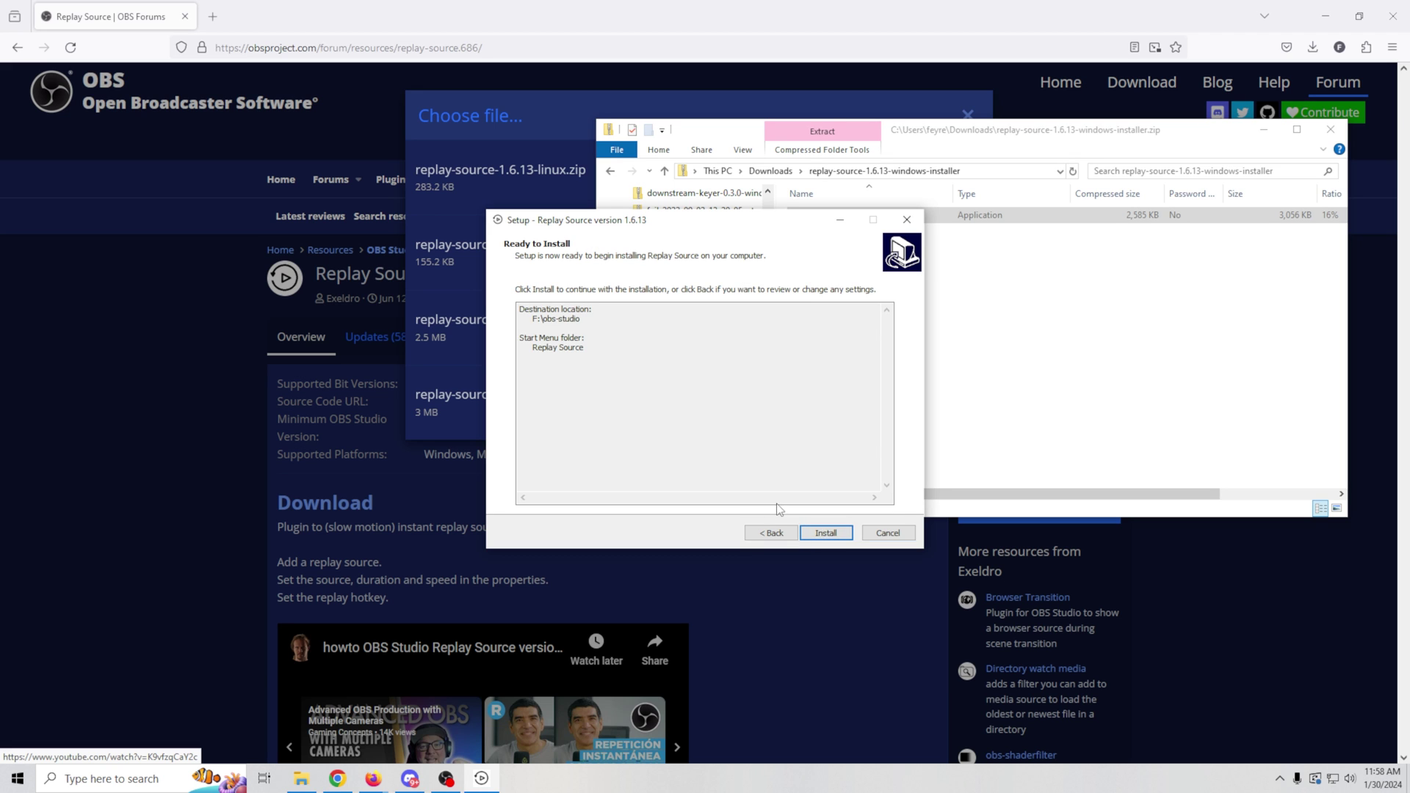
left_click(822, 533)
left_click(814, 531)
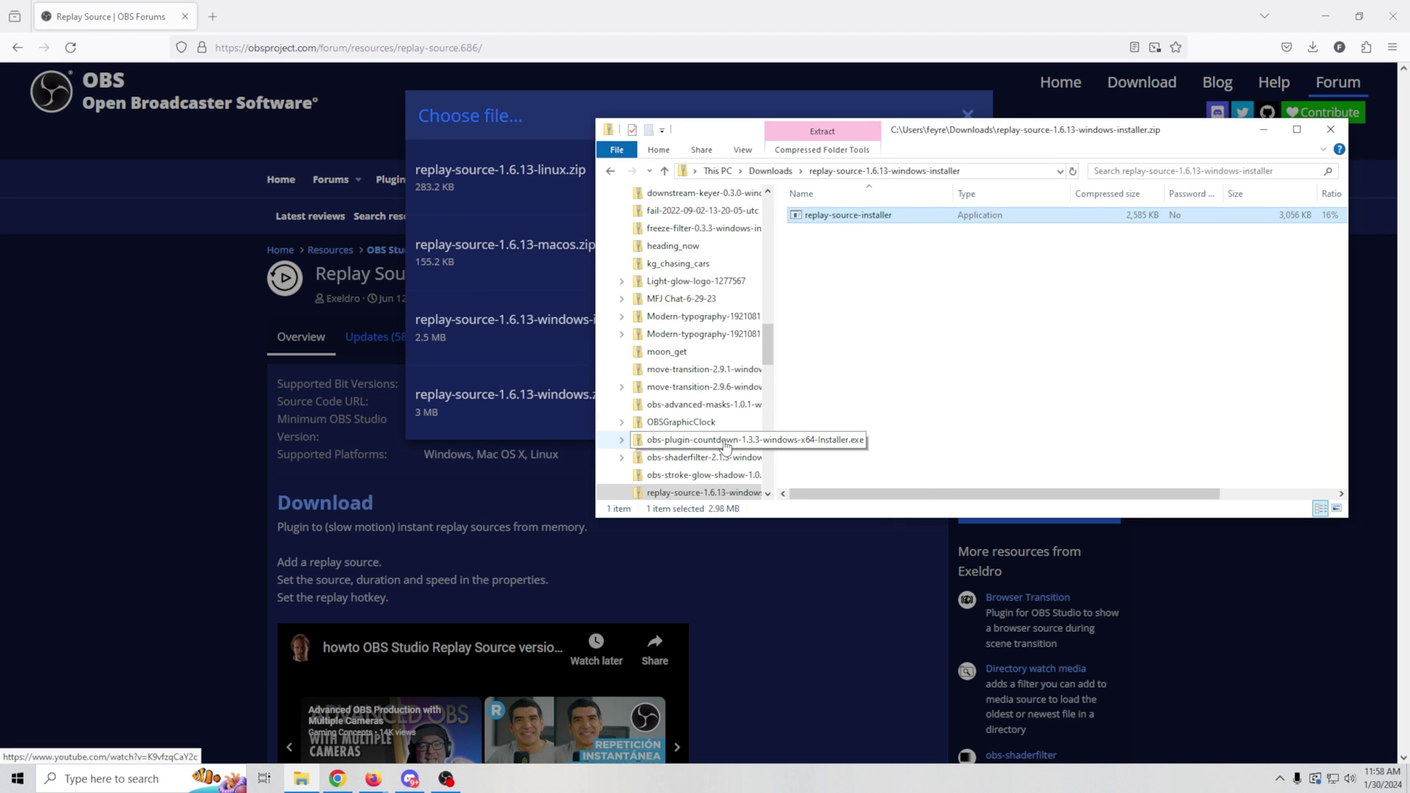
left_click(879, 107)
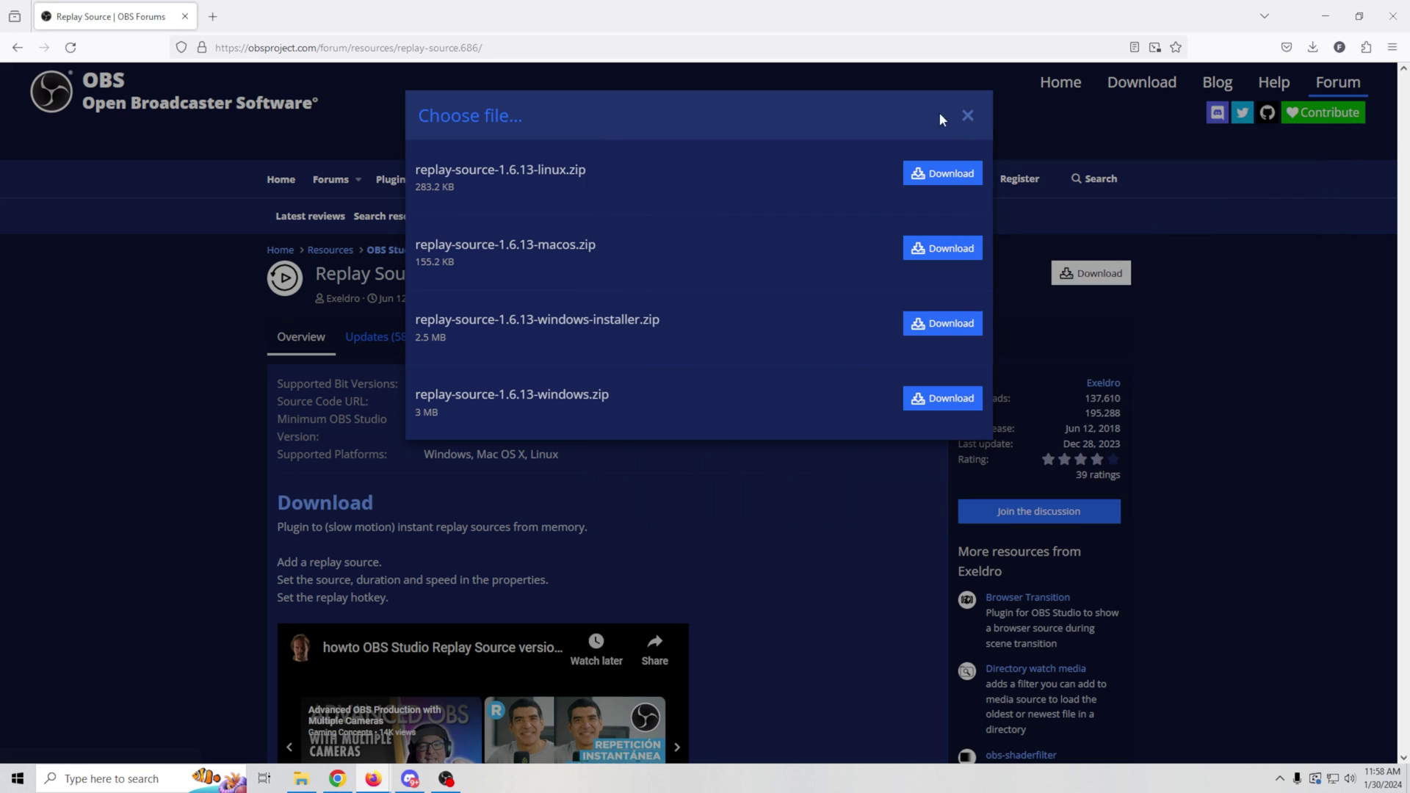
left_click(966, 114)
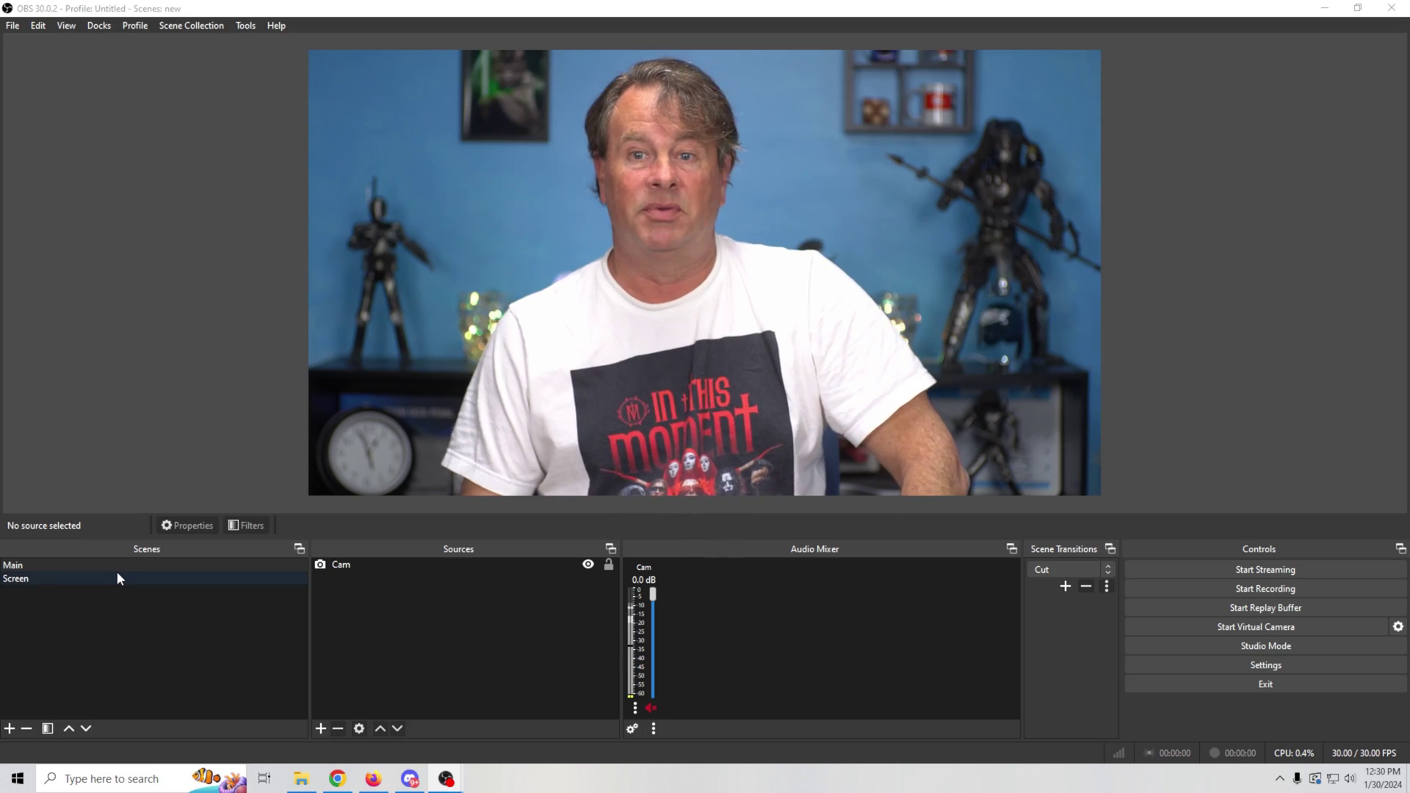
In OBS, preview the Screen scene, return to Main, and add a scene named replay1.
left_click(118, 574)
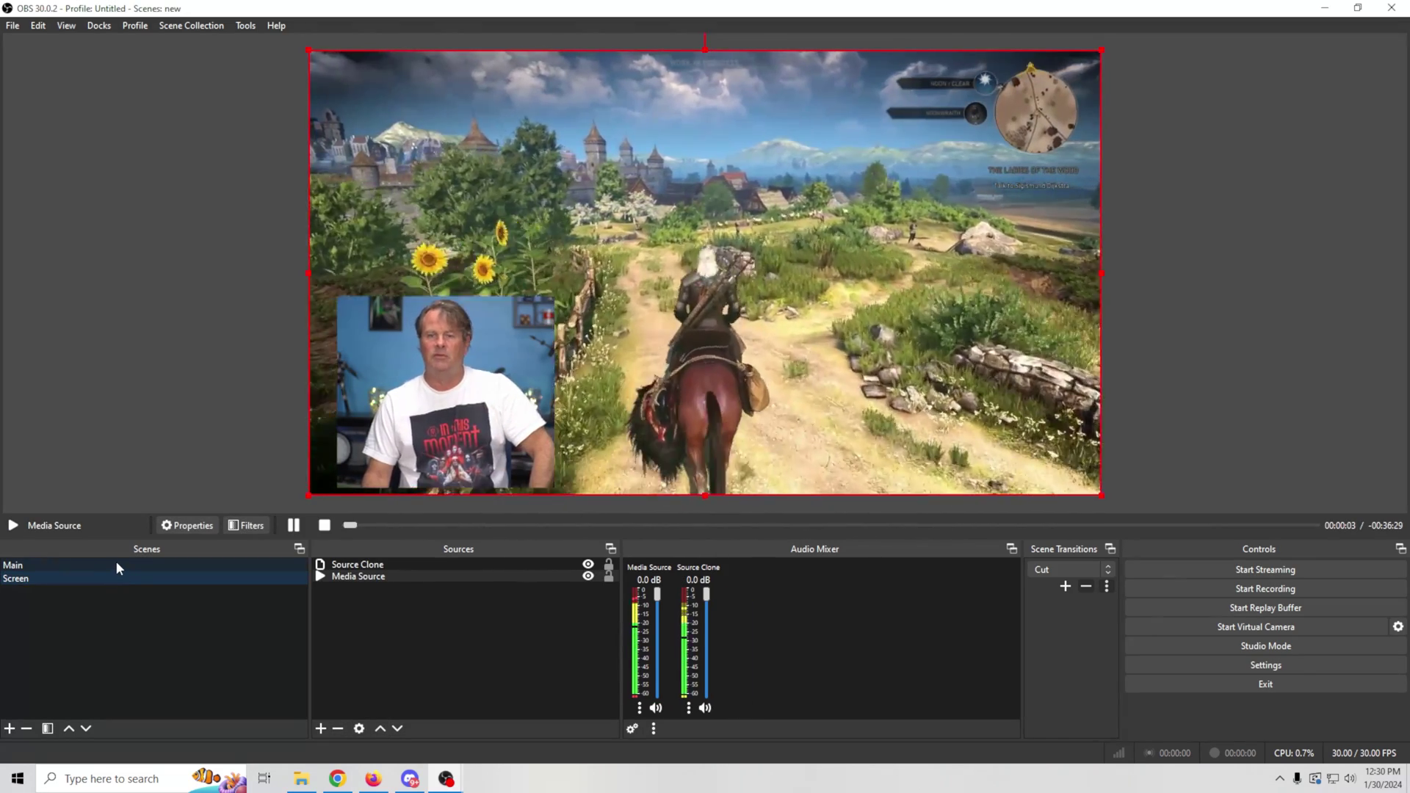
left_click(116, 565)
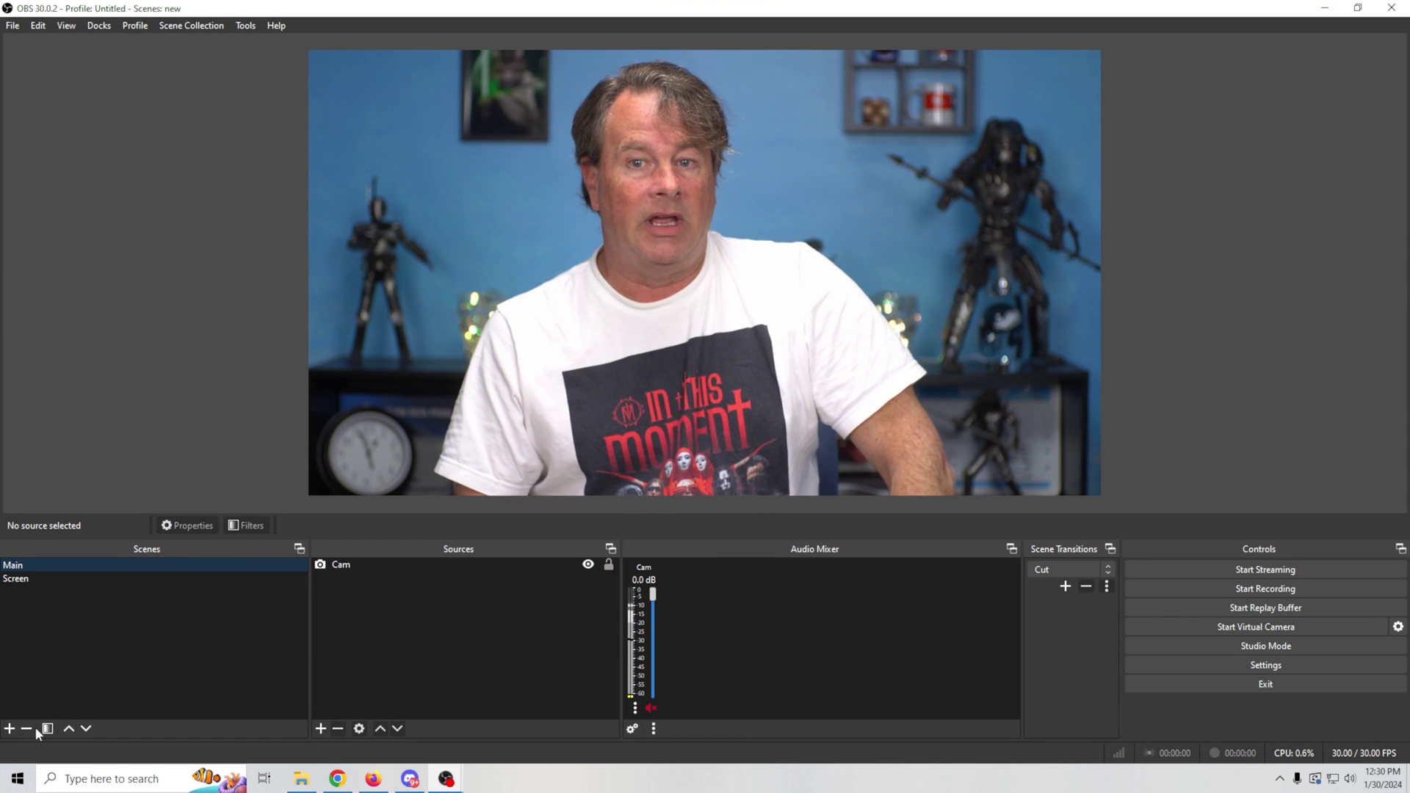
left_click(10, 728)
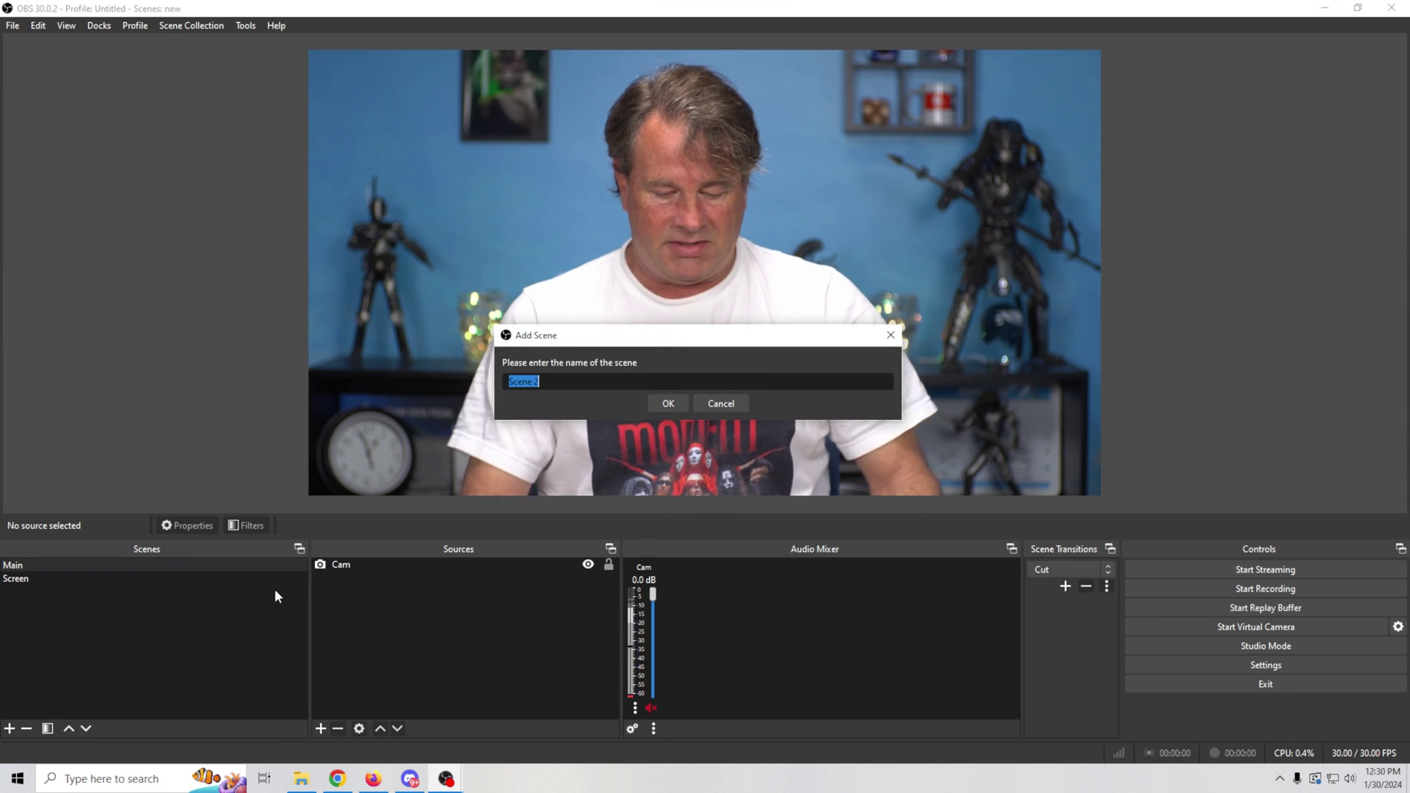
type("replay1")
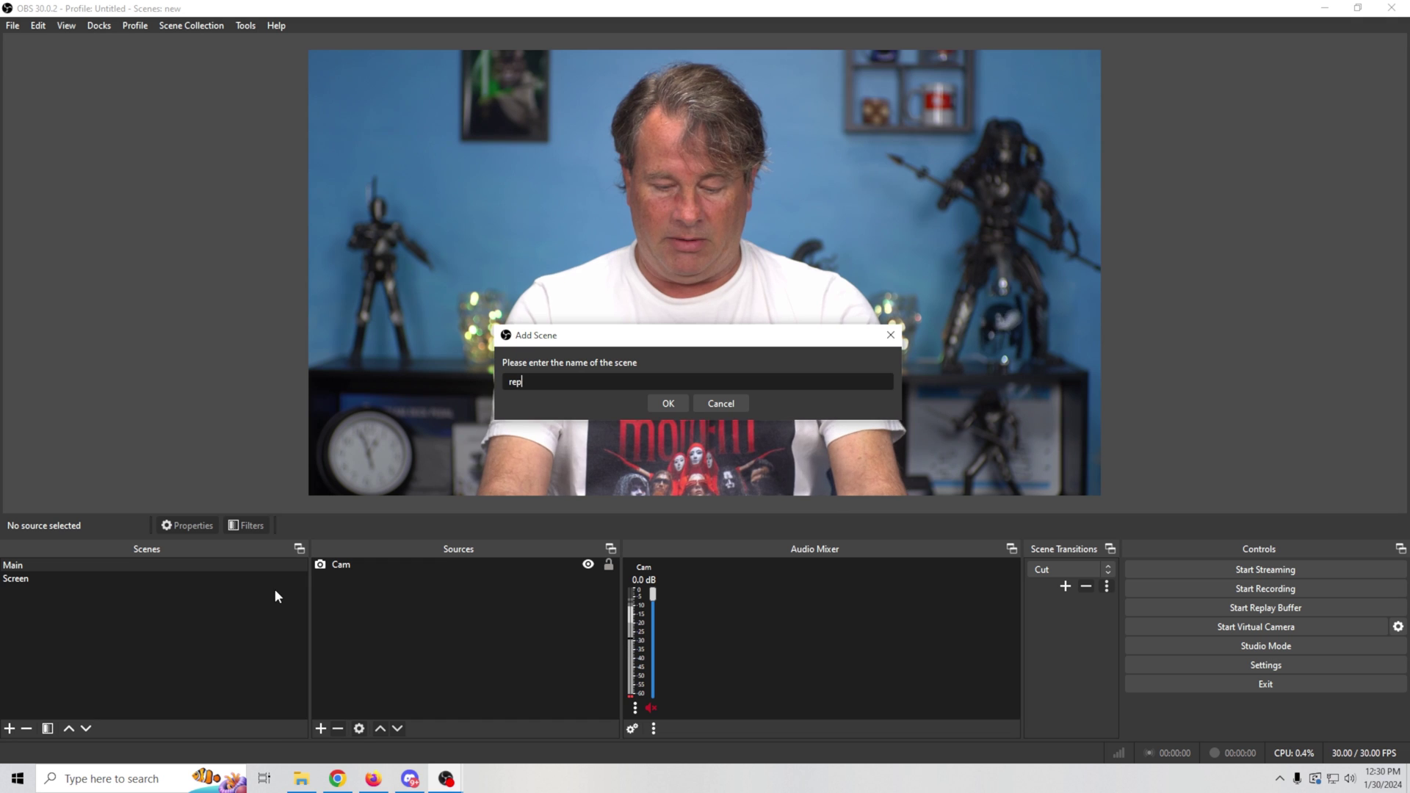
left_click(681, 403)
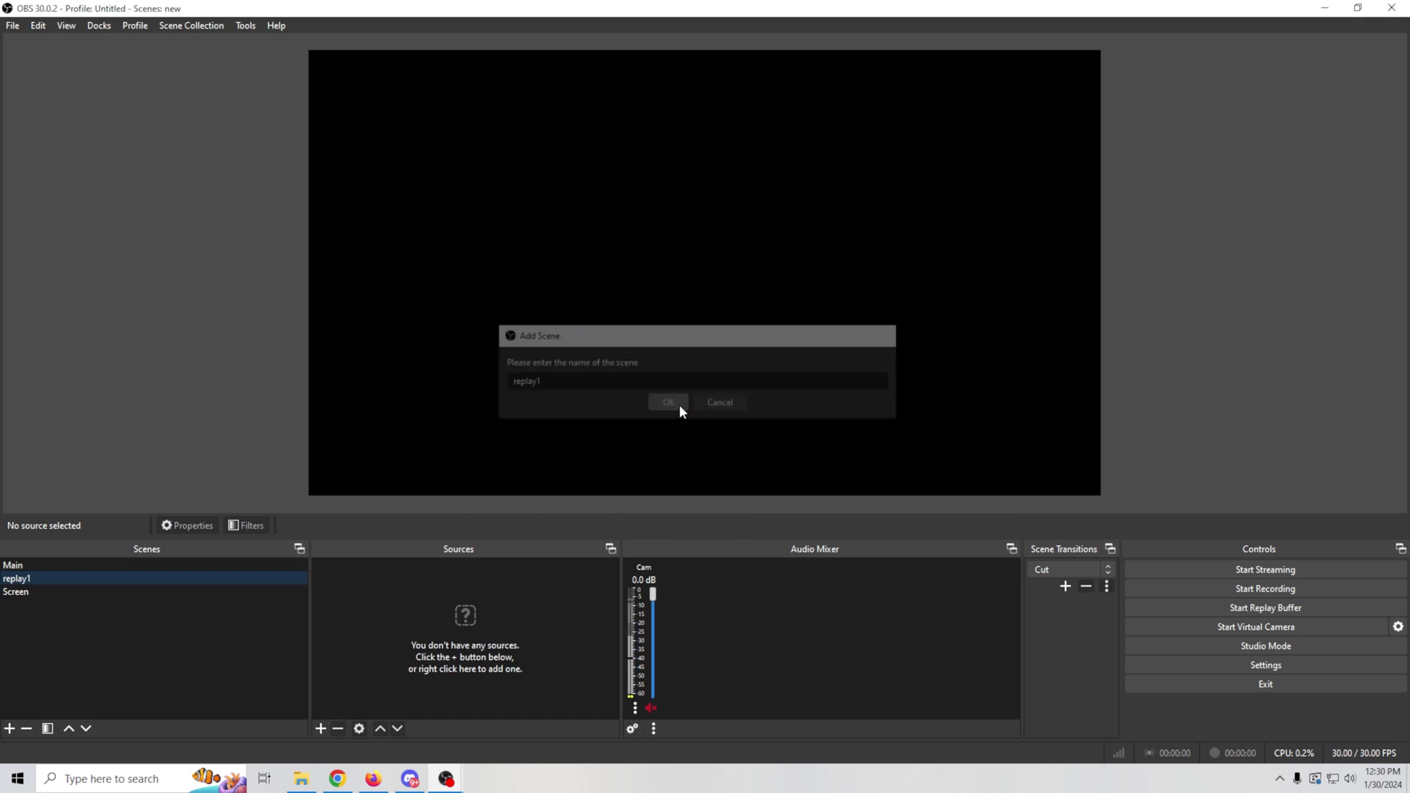
Add a new Replay Source named "Replay 1 source" to the replay1 scene.
left_click(320, 729)
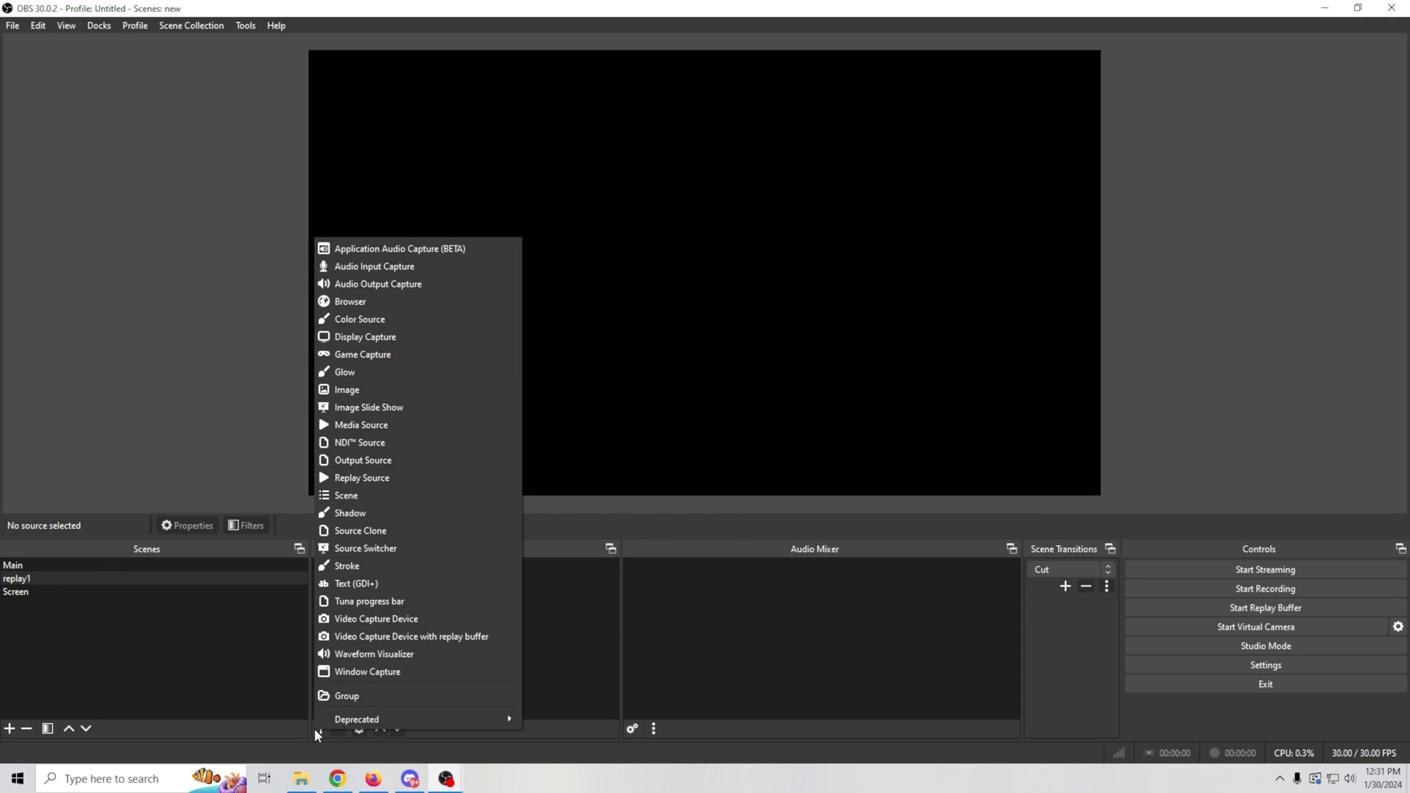
left_click(385, 477)
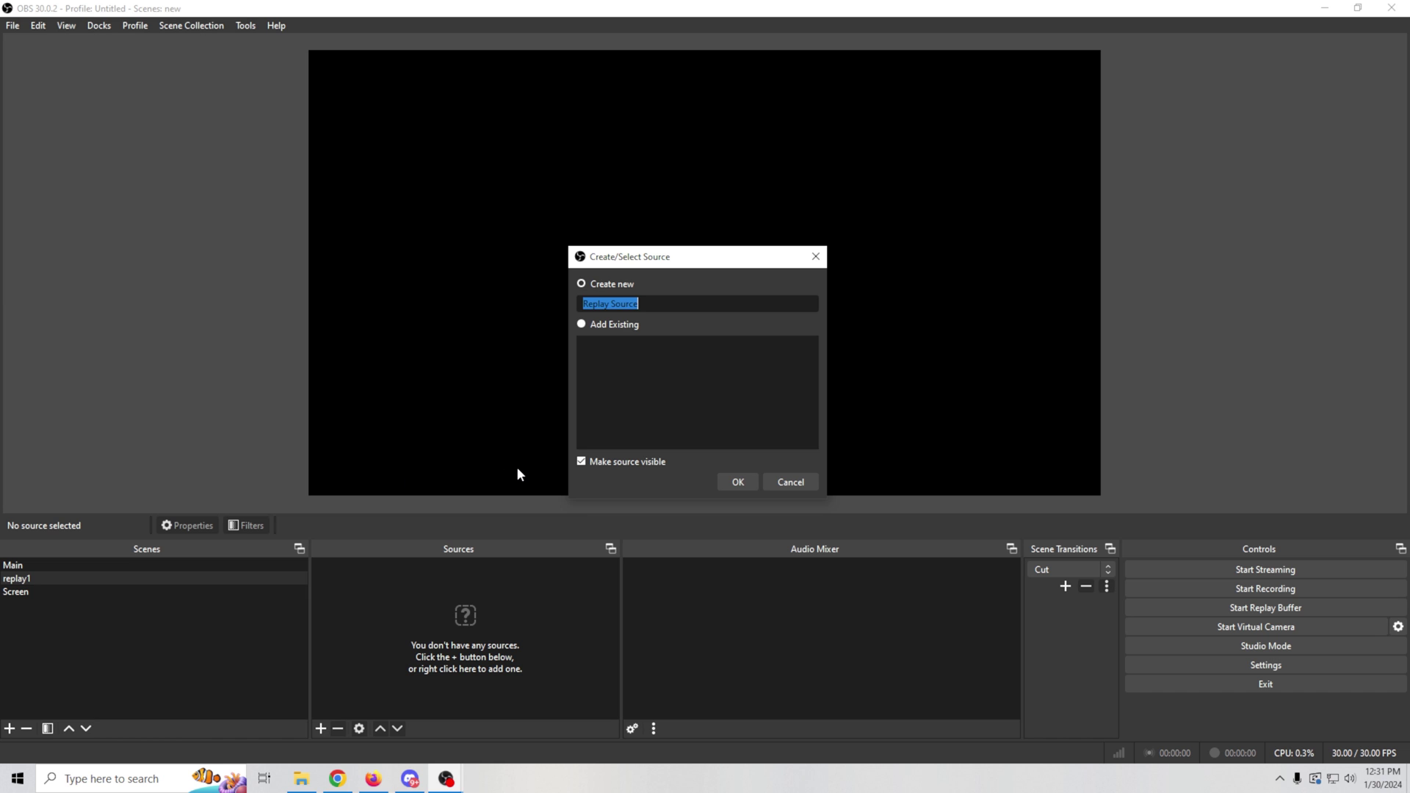
type("Replay 1 source")
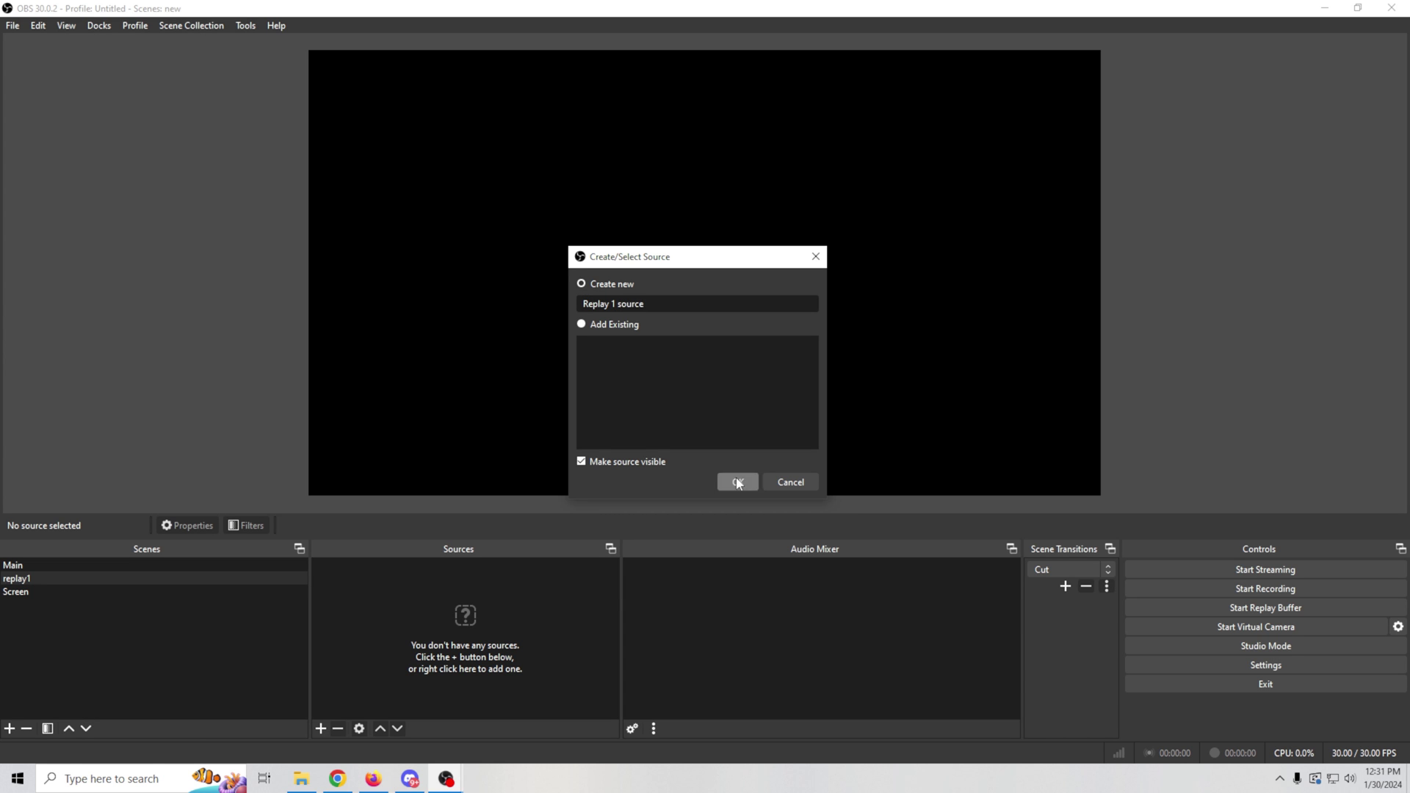
left_click(738, 481)
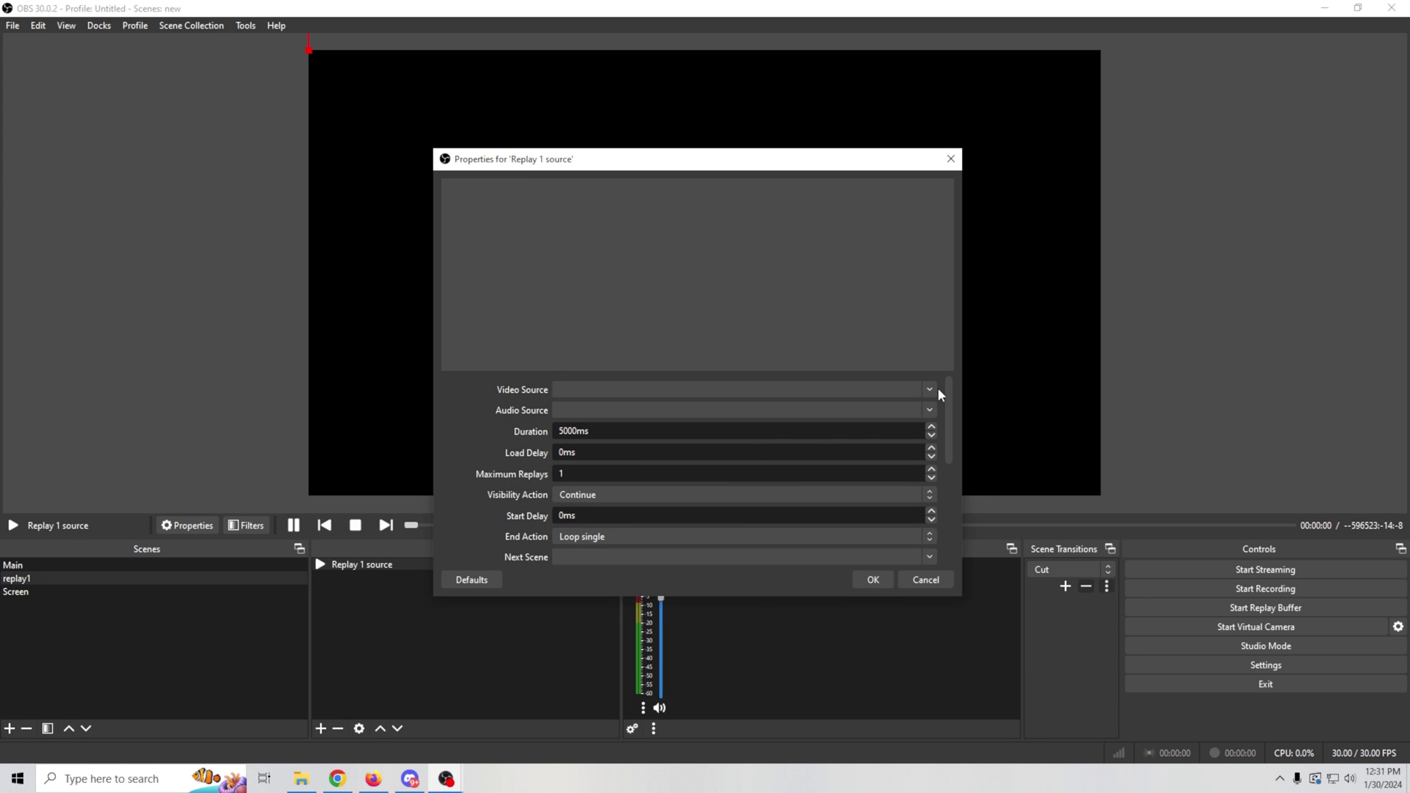
Set the replay source's video source to Cam and its visibility action to Restart.
left_click(928, 391)
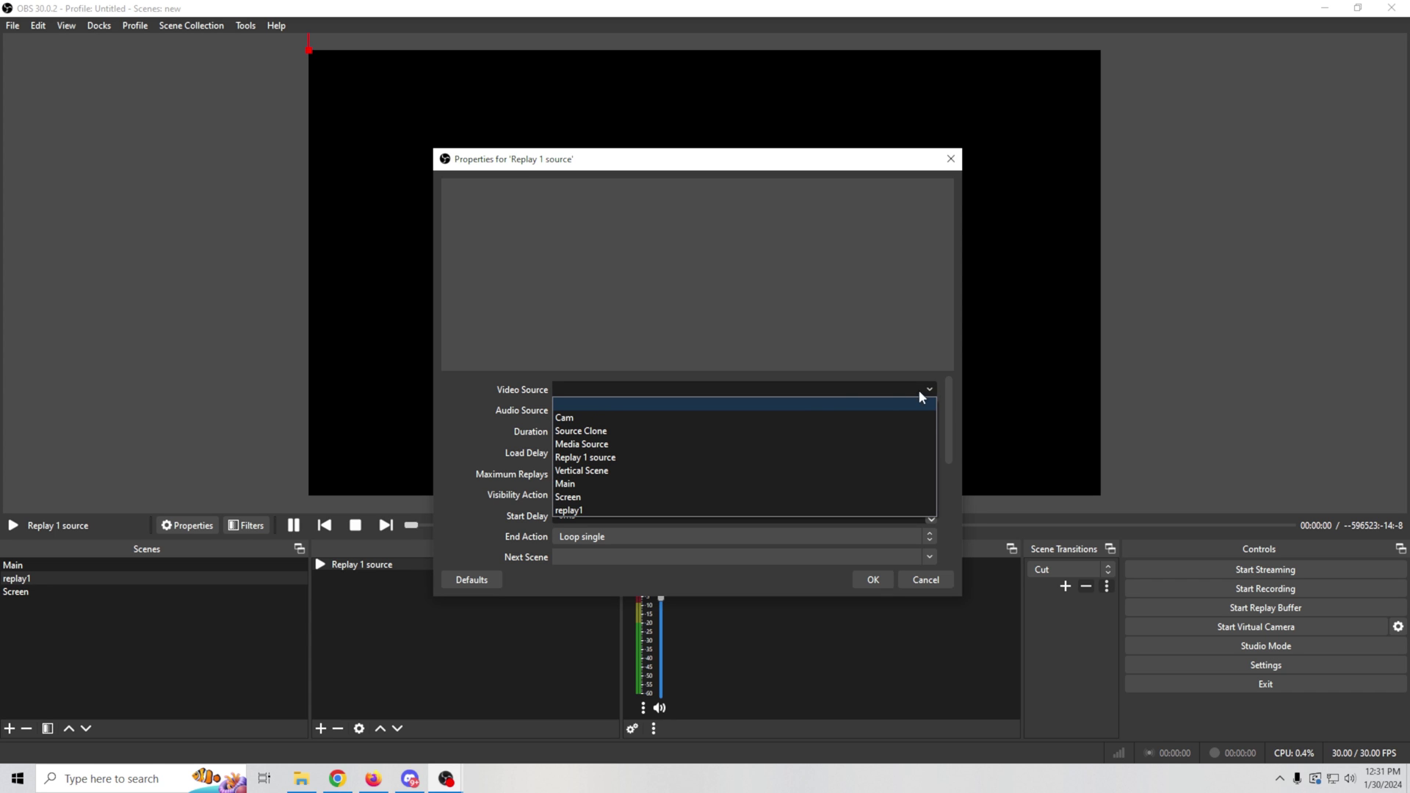
left_click(584, 419)
left_click_drag(949, 426, 950, 444)
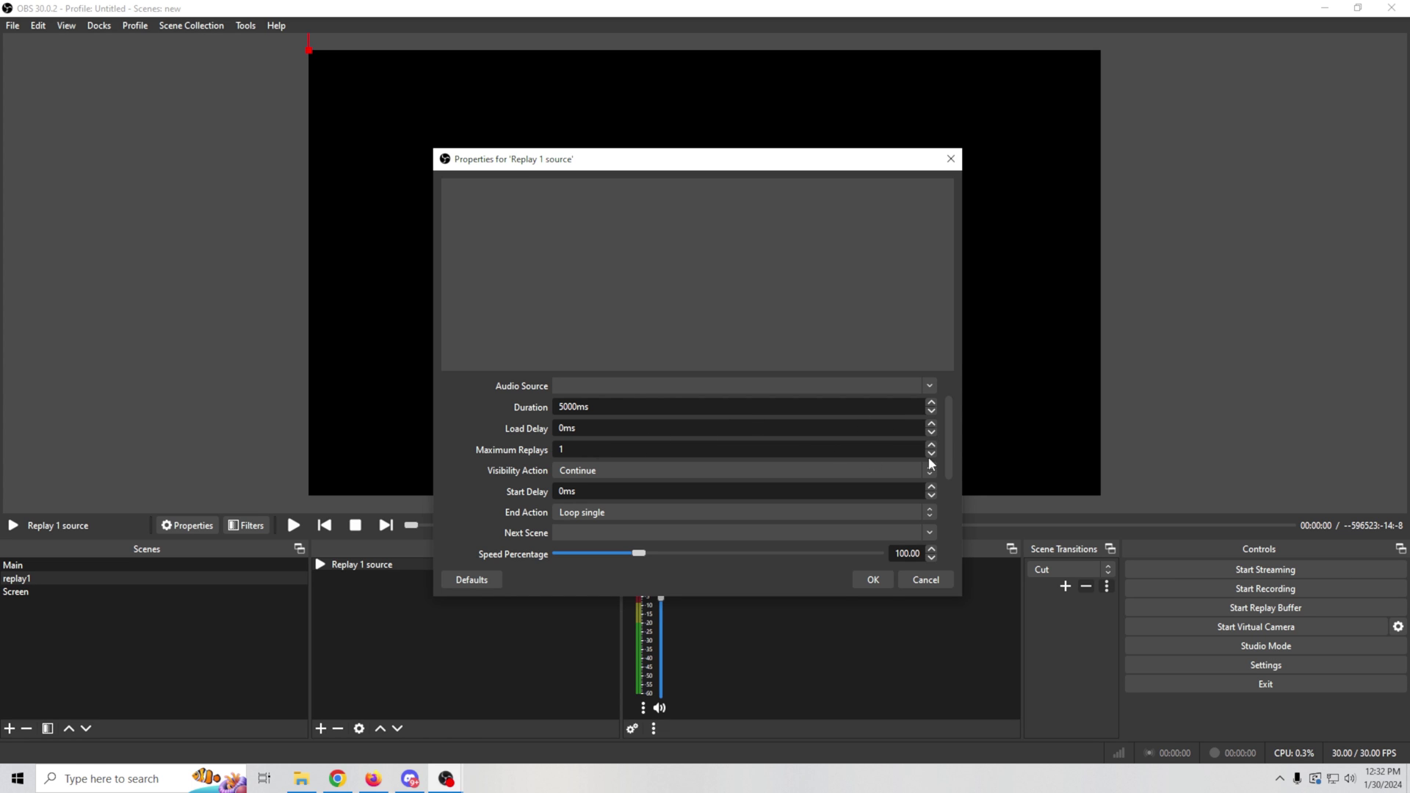
scroll(952, 457, "down", 3)
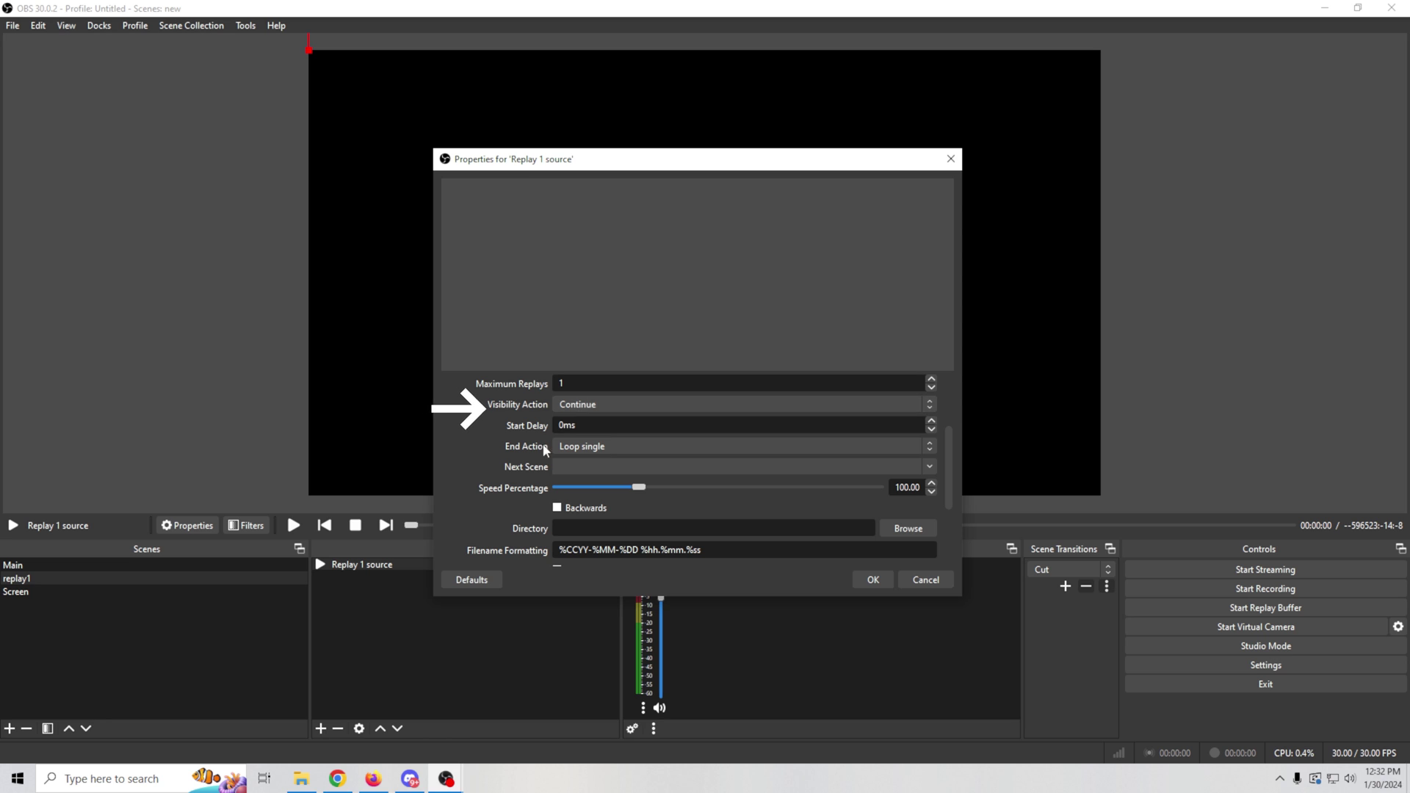
left_click(930, 404)
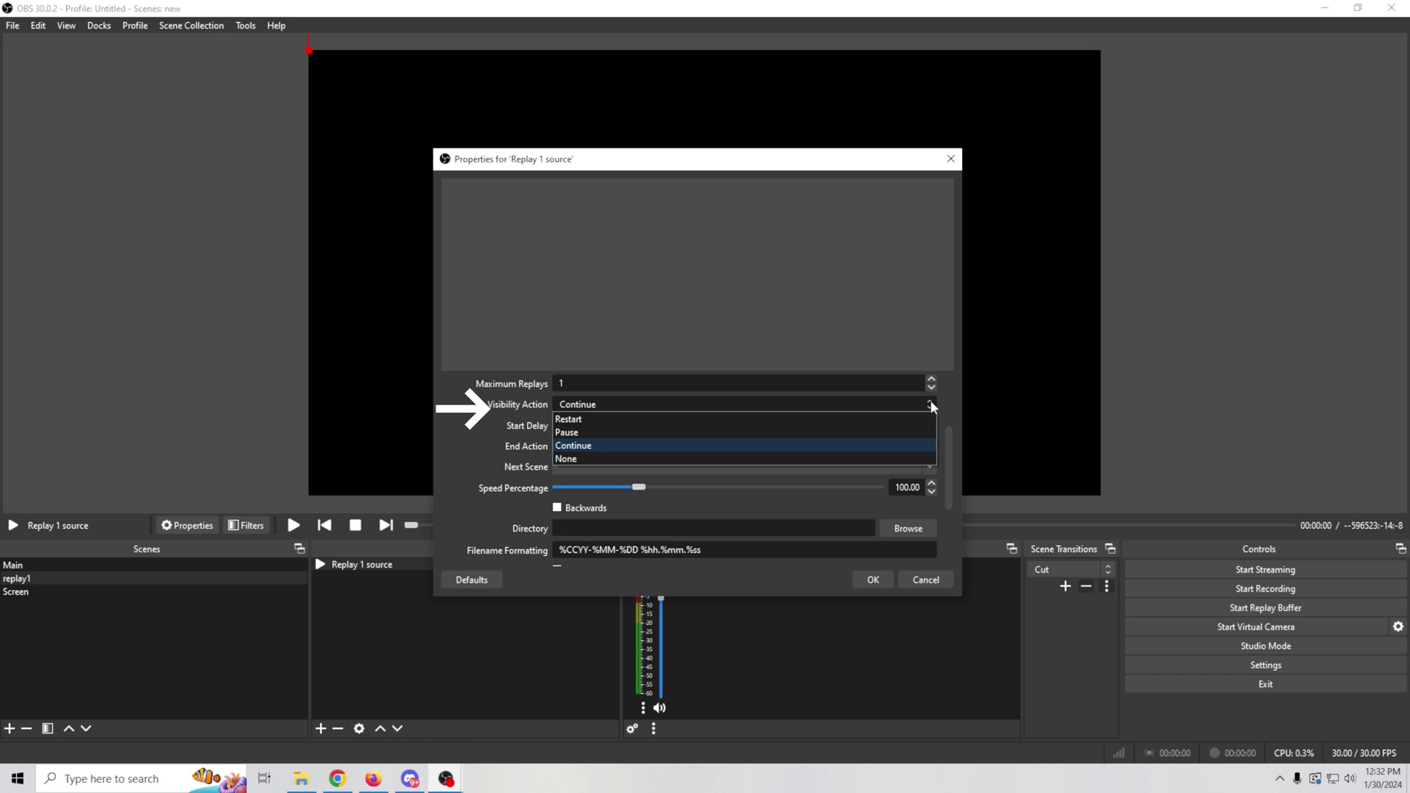
left_click(760, 421)
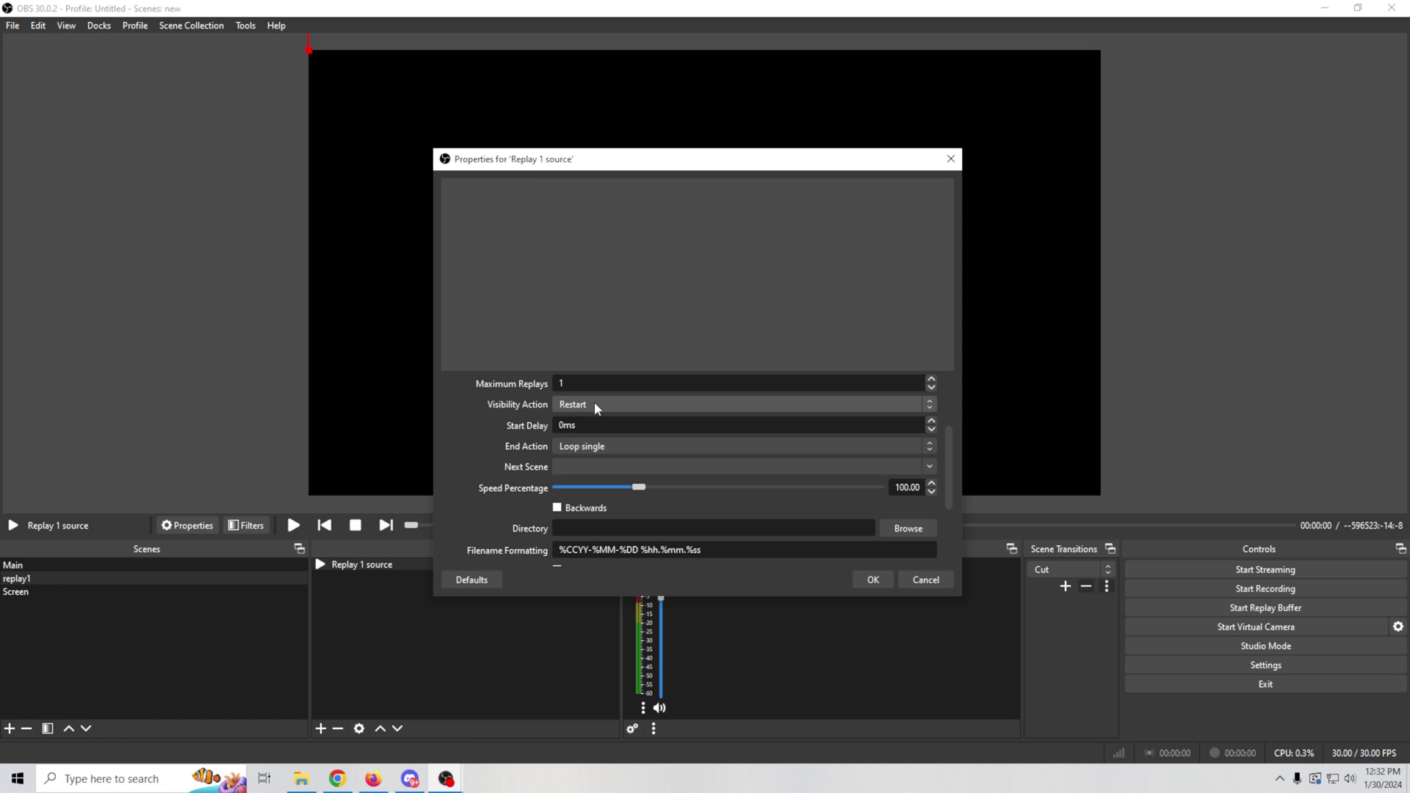
scroll(487, 439, "down", 1)
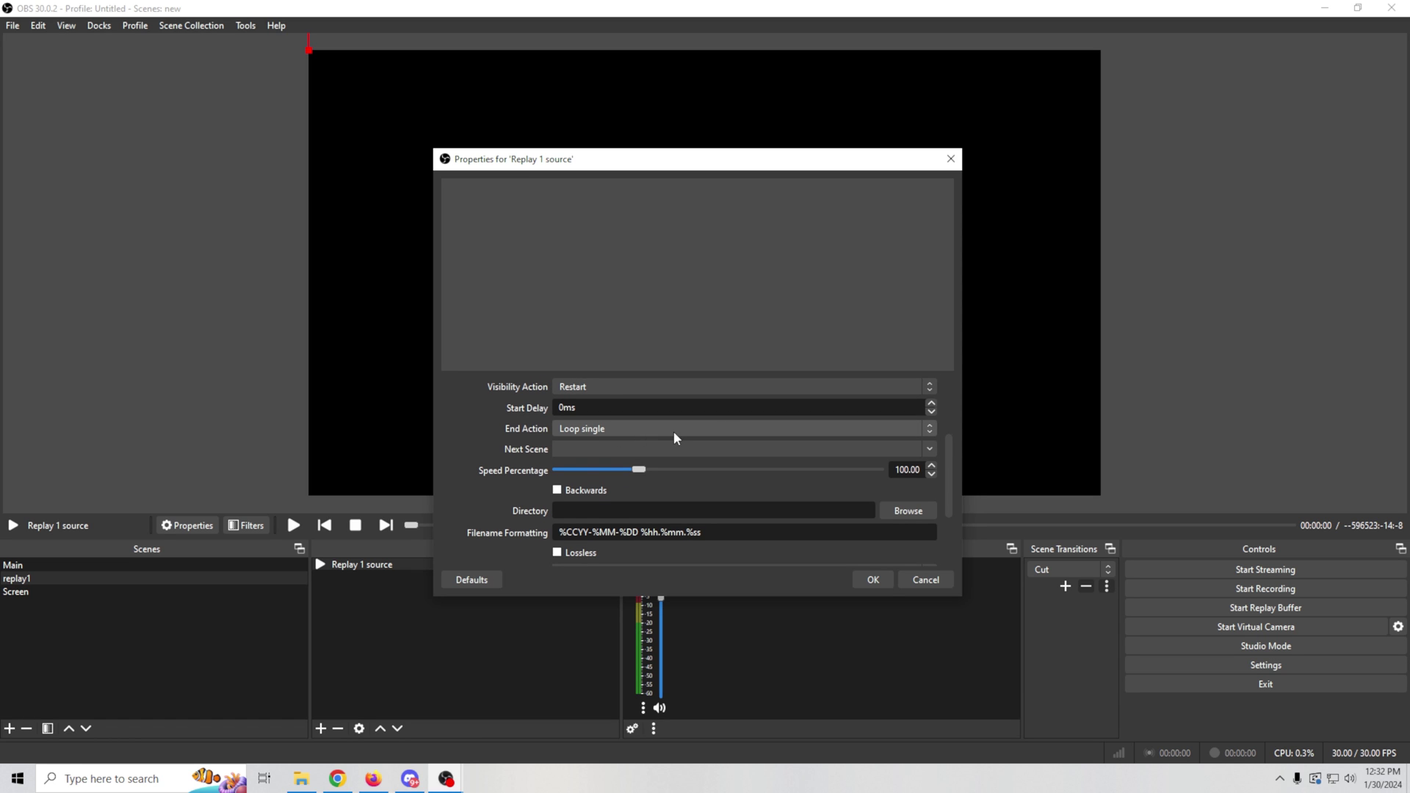
left_click(931, 449)
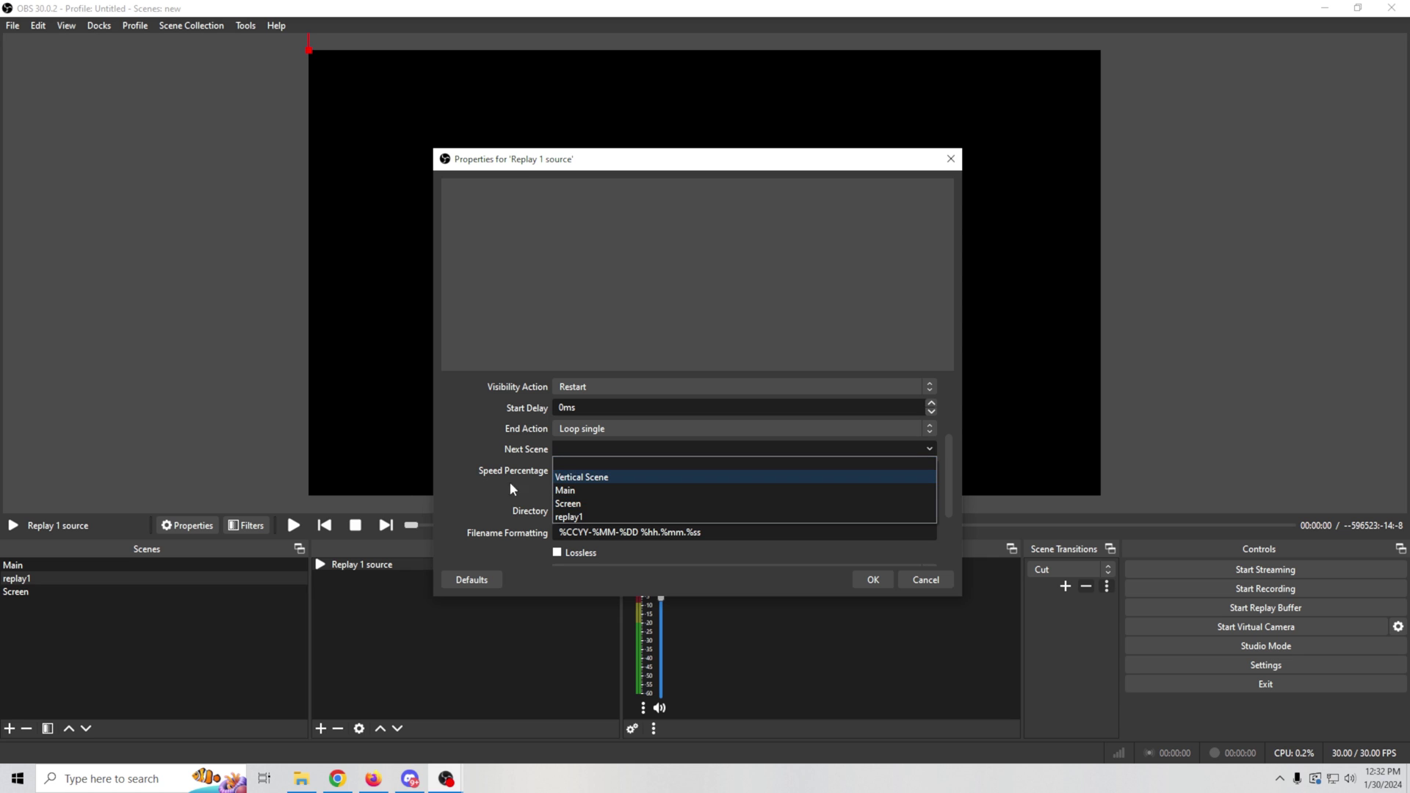
left_click(448, 440)
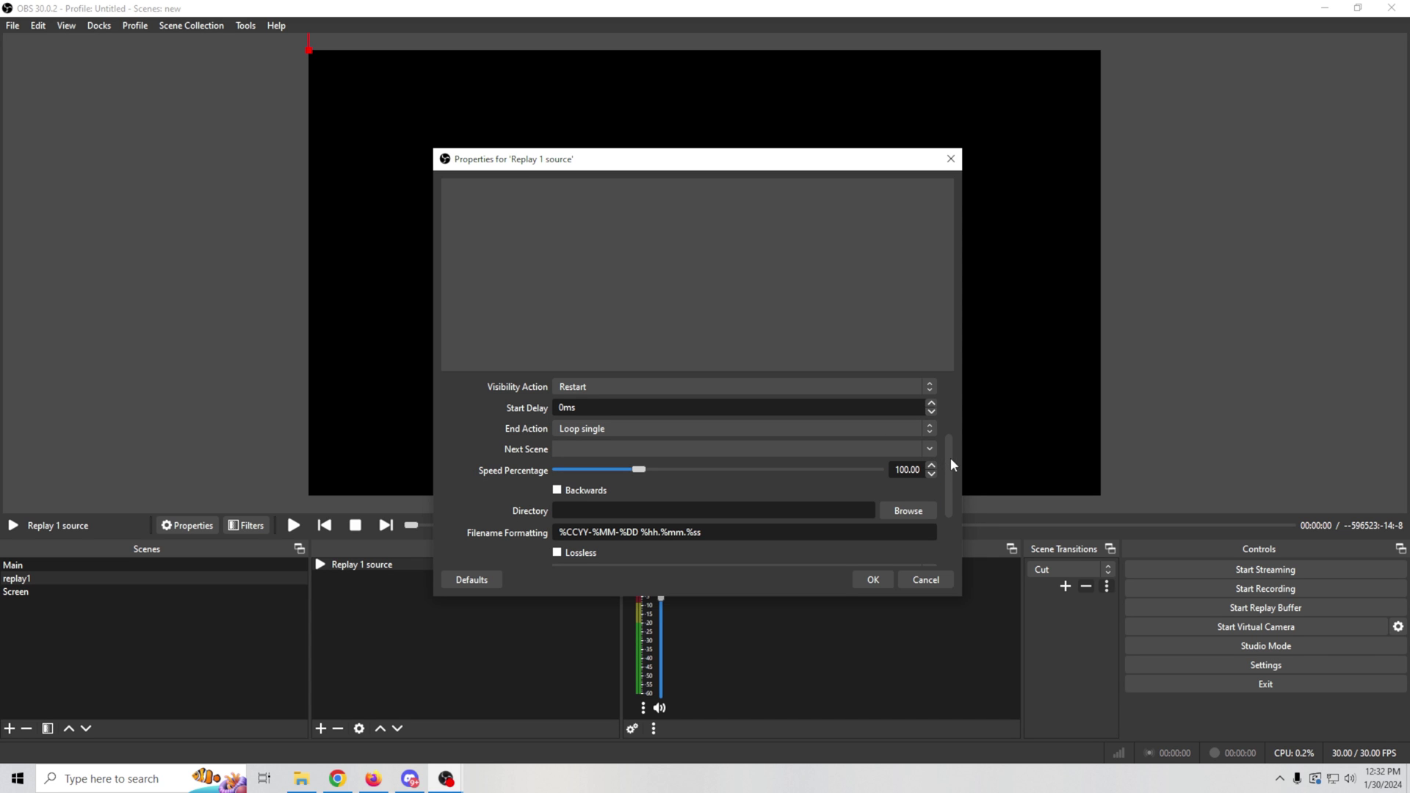
Create a folder named Replay on the SSD OBS (F:) drive and set it as the replay source's directory.
left_click_drag(949, 461, 953, 502)
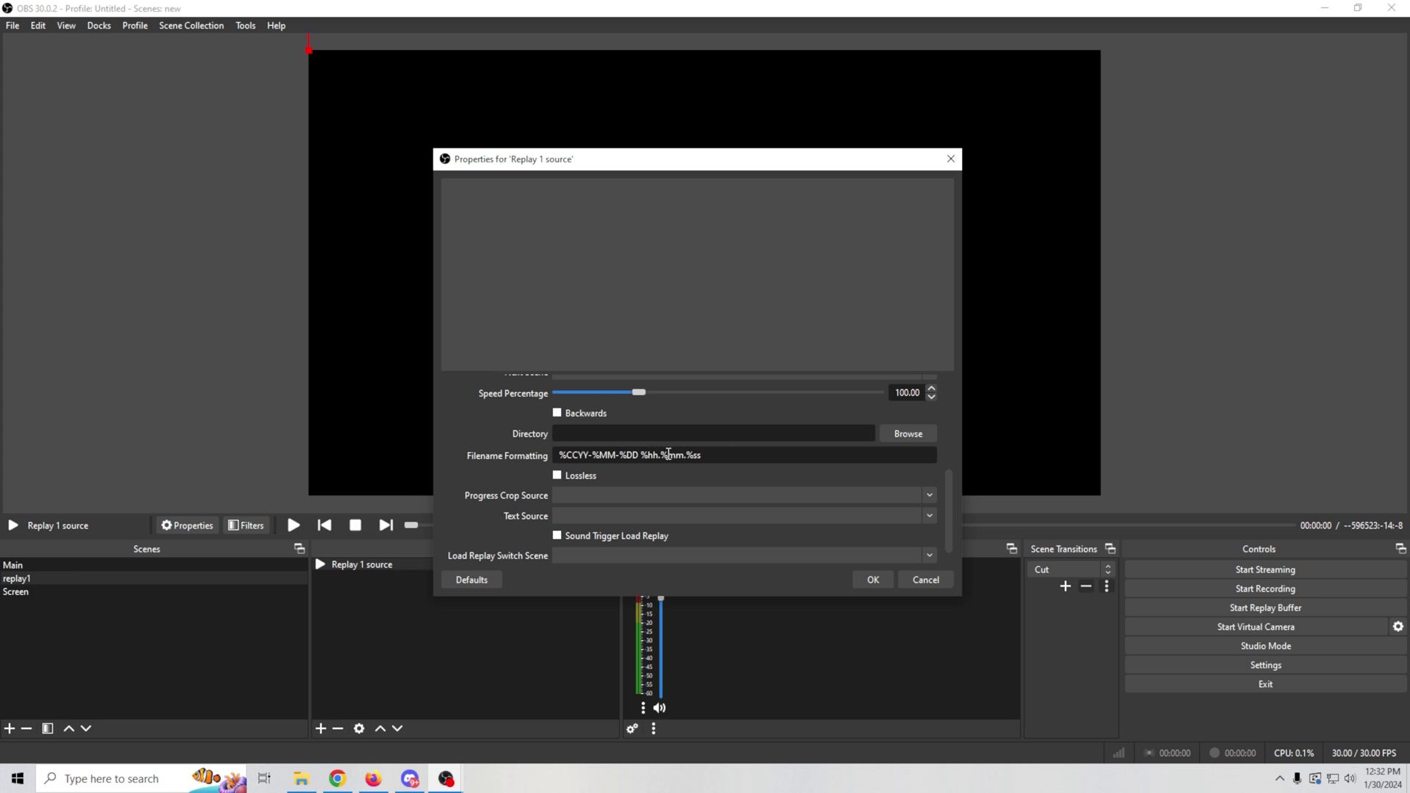
left_click(915, 434)
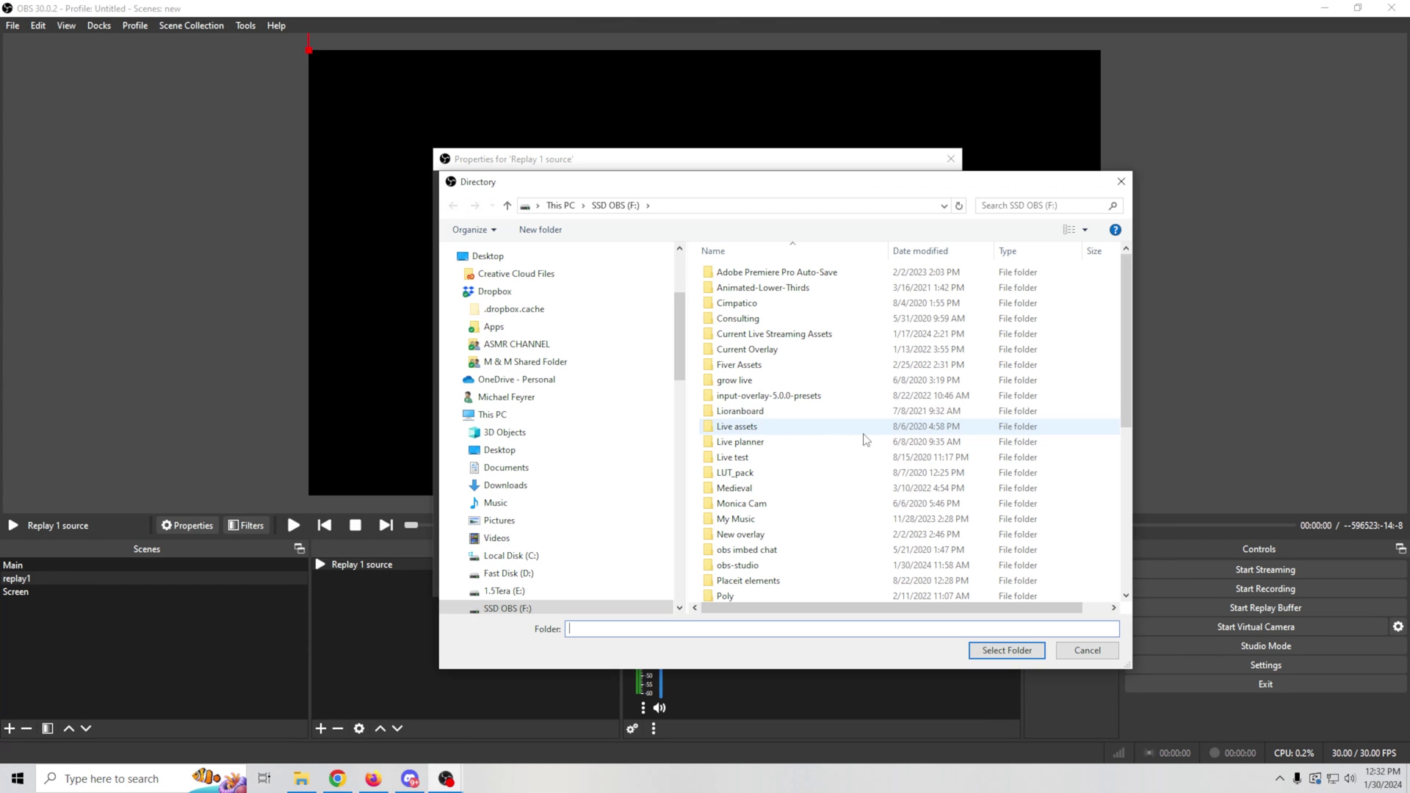
left_click_drag(672, 360, 677, 422)
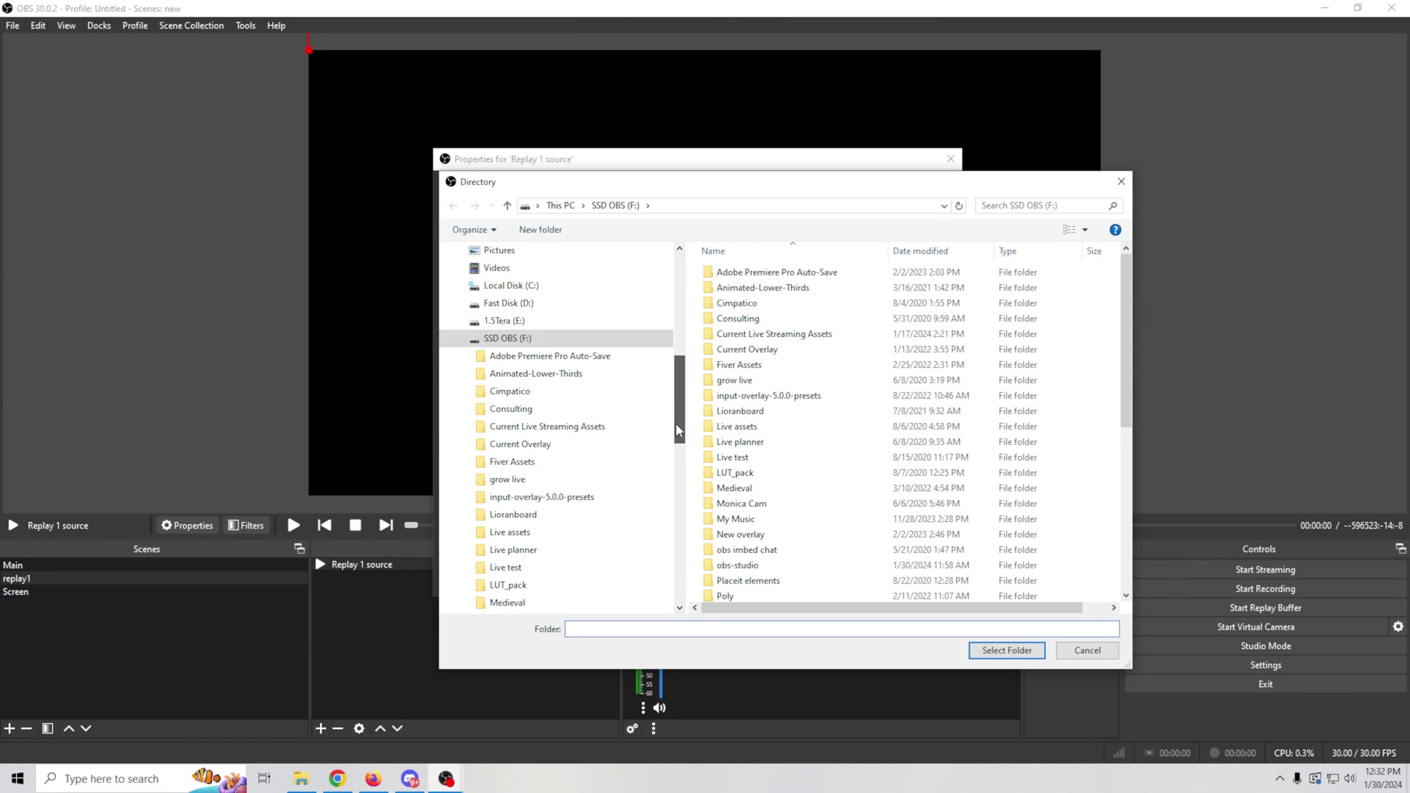
right_click(830, 452)
mouse_move(844, 623)
left_click(1025, 625)
type("Replay")
key("Return")
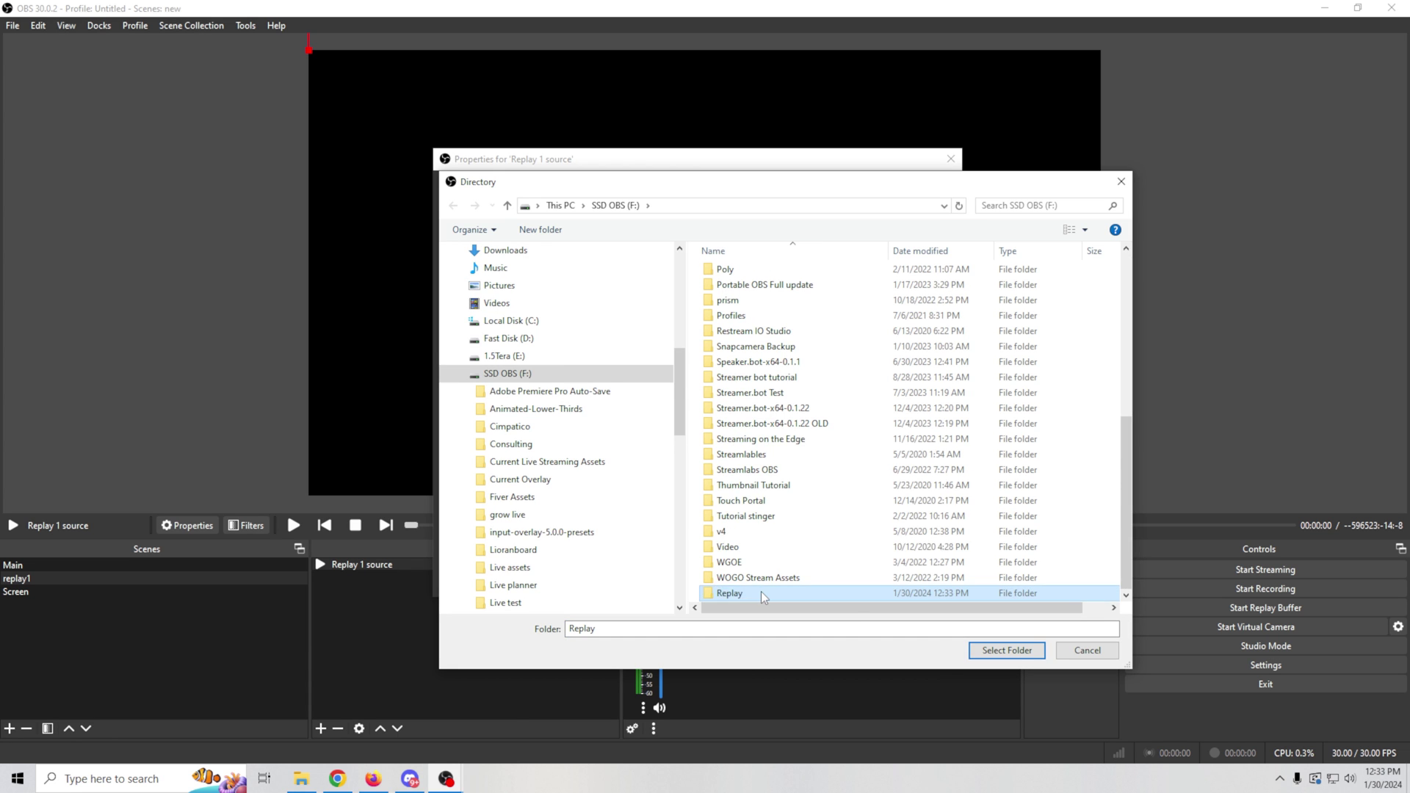
double_click(767, 594)
left_click(1006, 651)
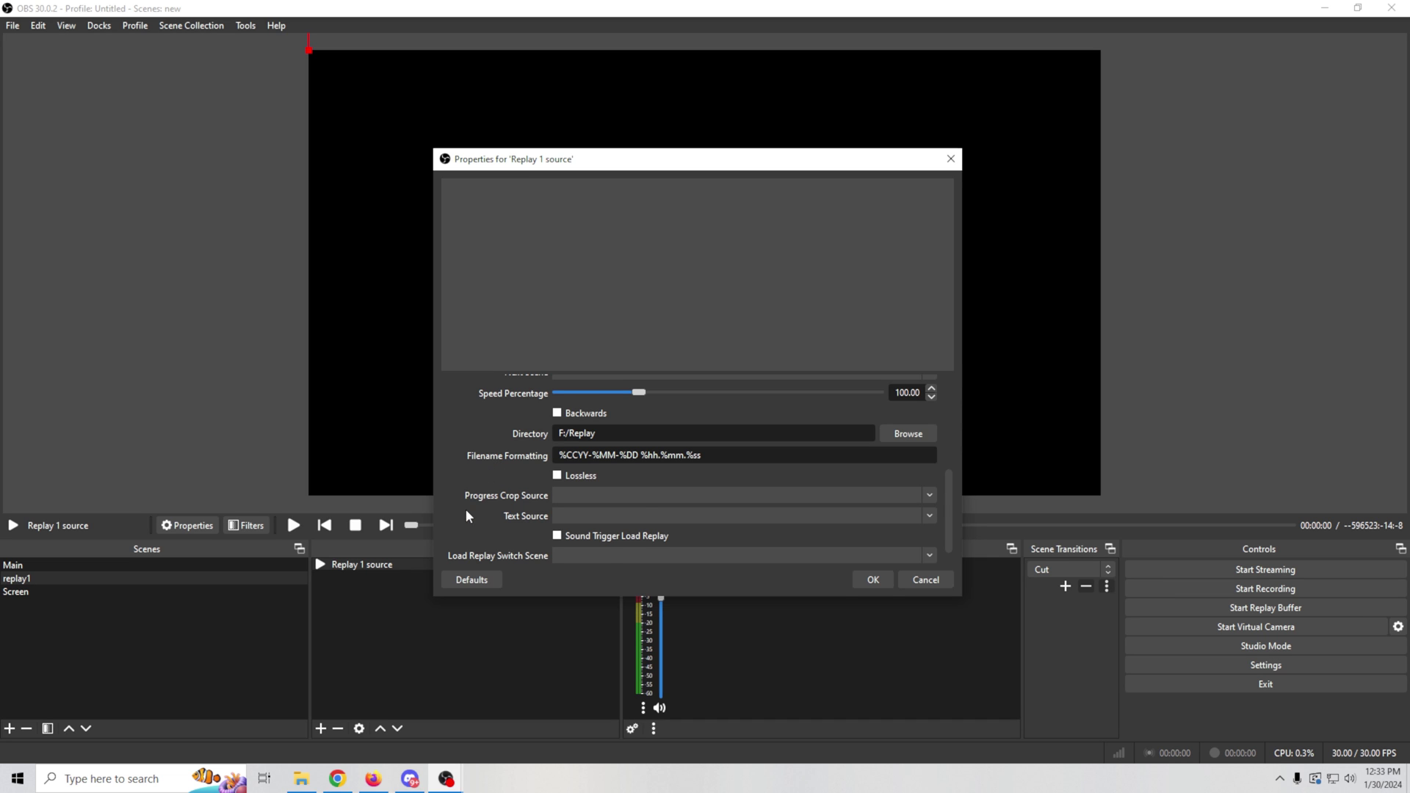
Review the remaining replay source options, accept the properties, and switch to the Main scene.
scroll(466, 515, "down", 1)
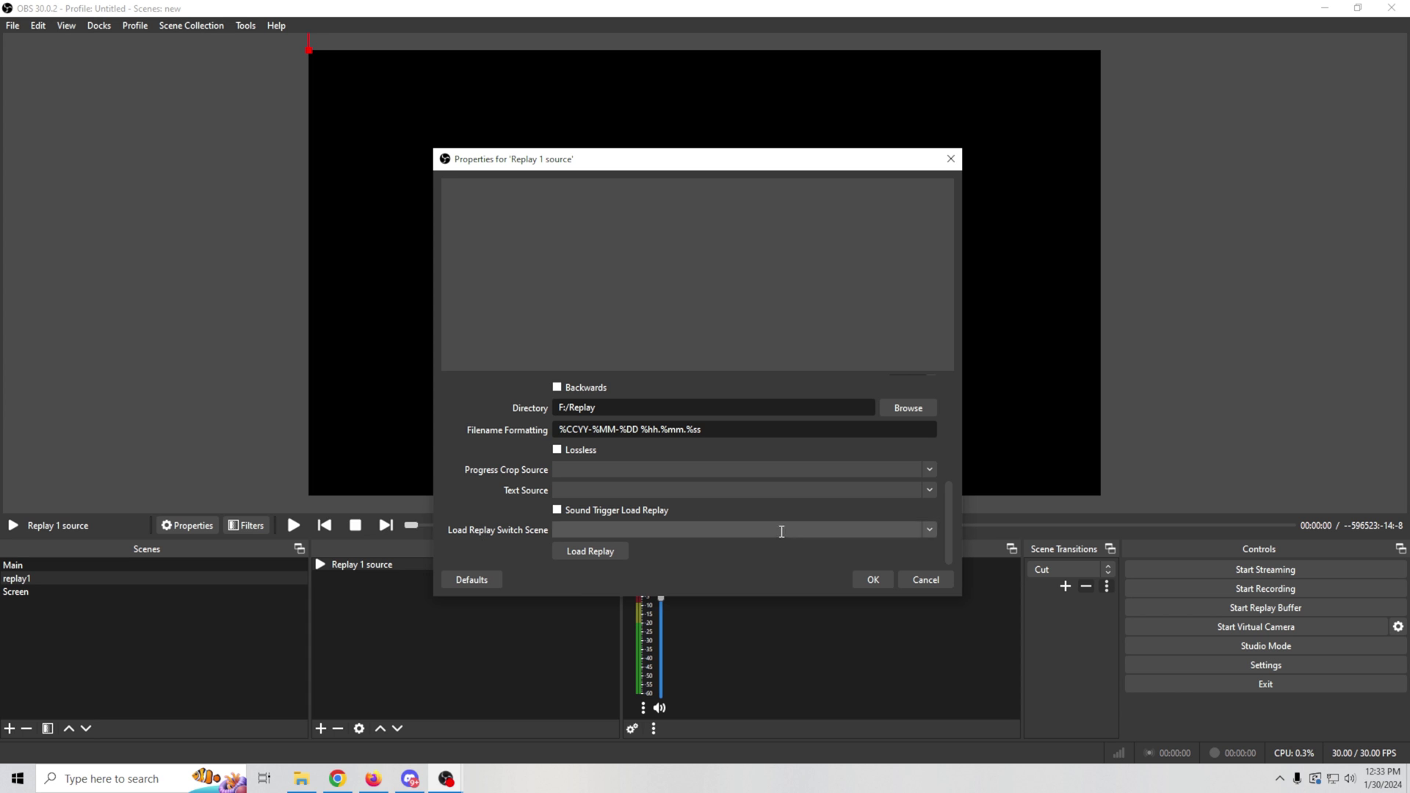
scroll(483, 494, "up", 10)
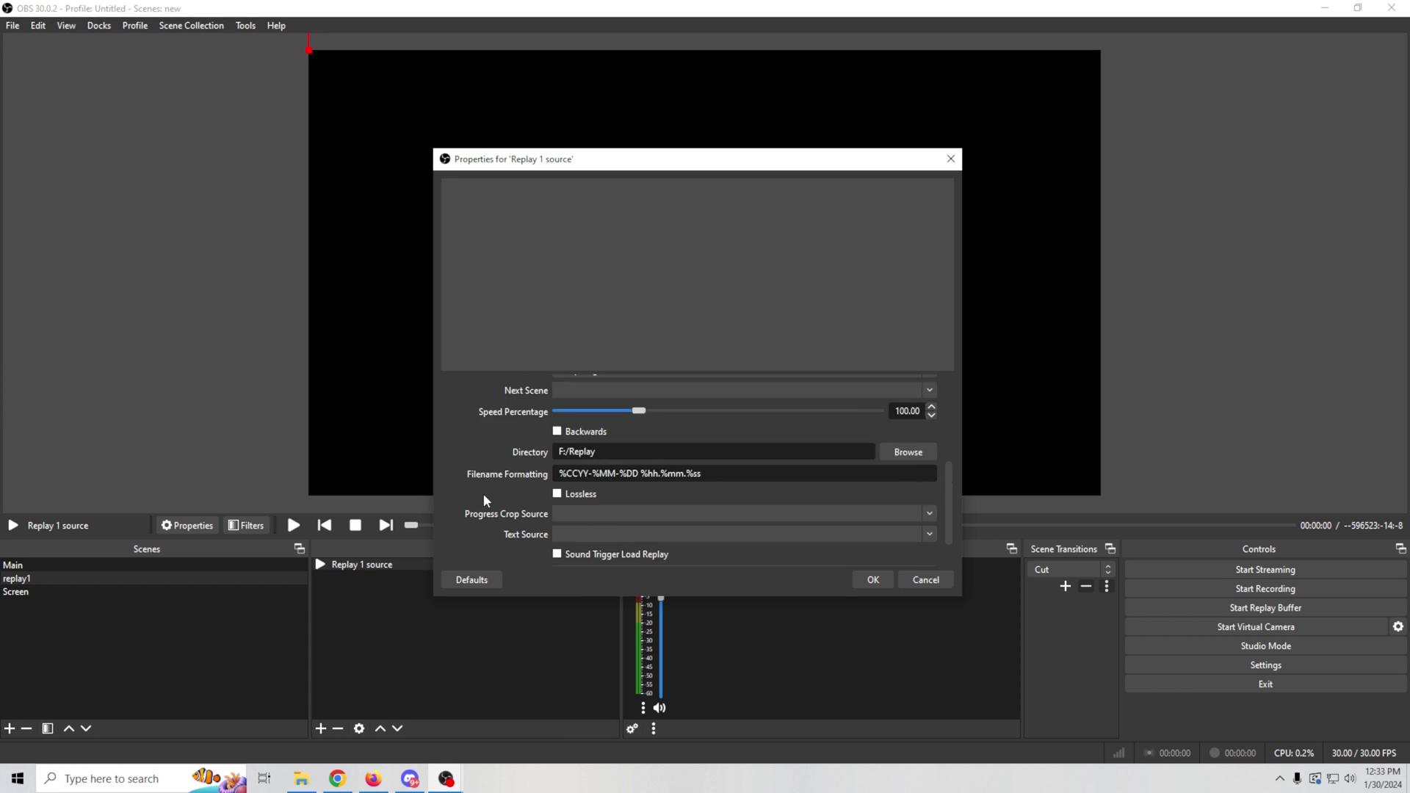
scroll(484, 500, "down", 10)
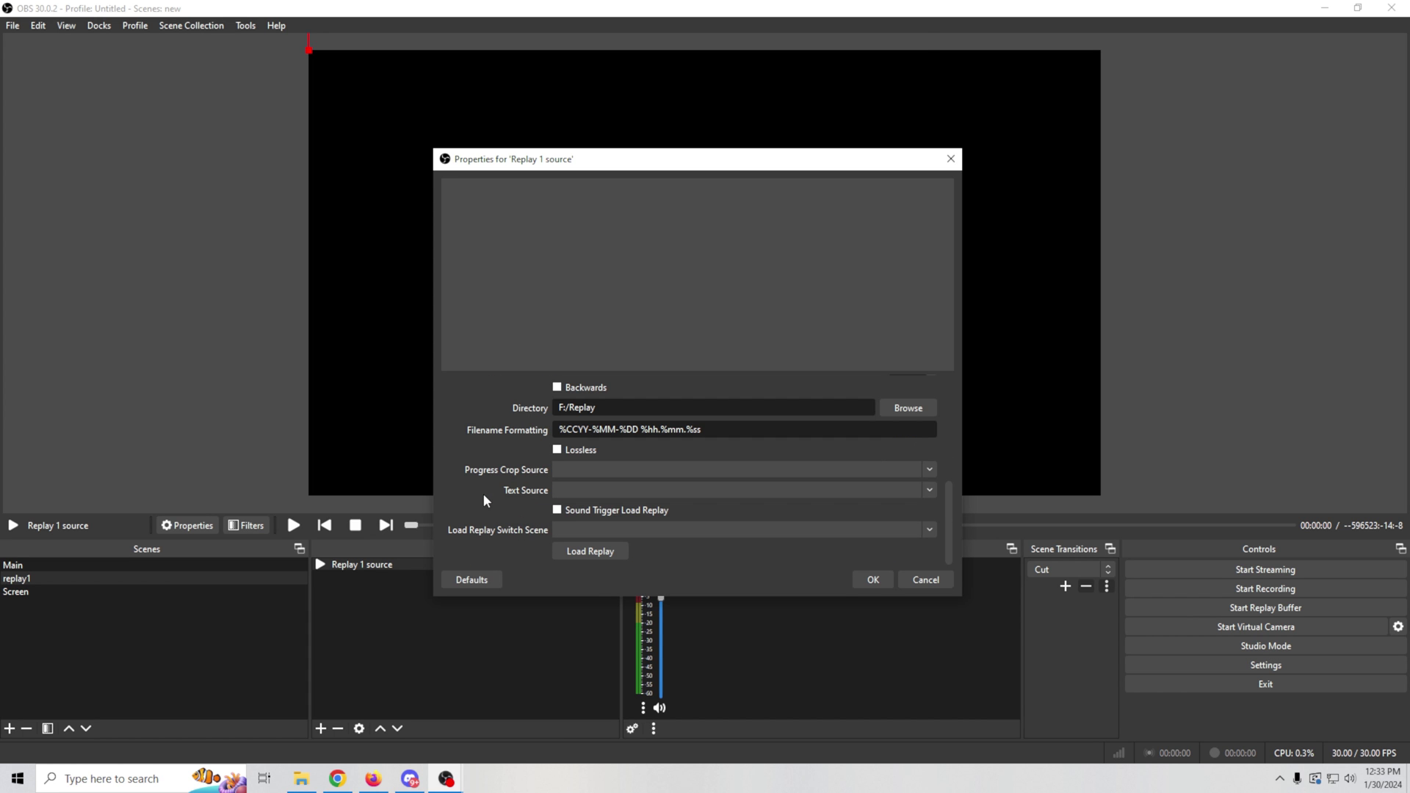
left_click(872, 580)
left_click(34, 566)
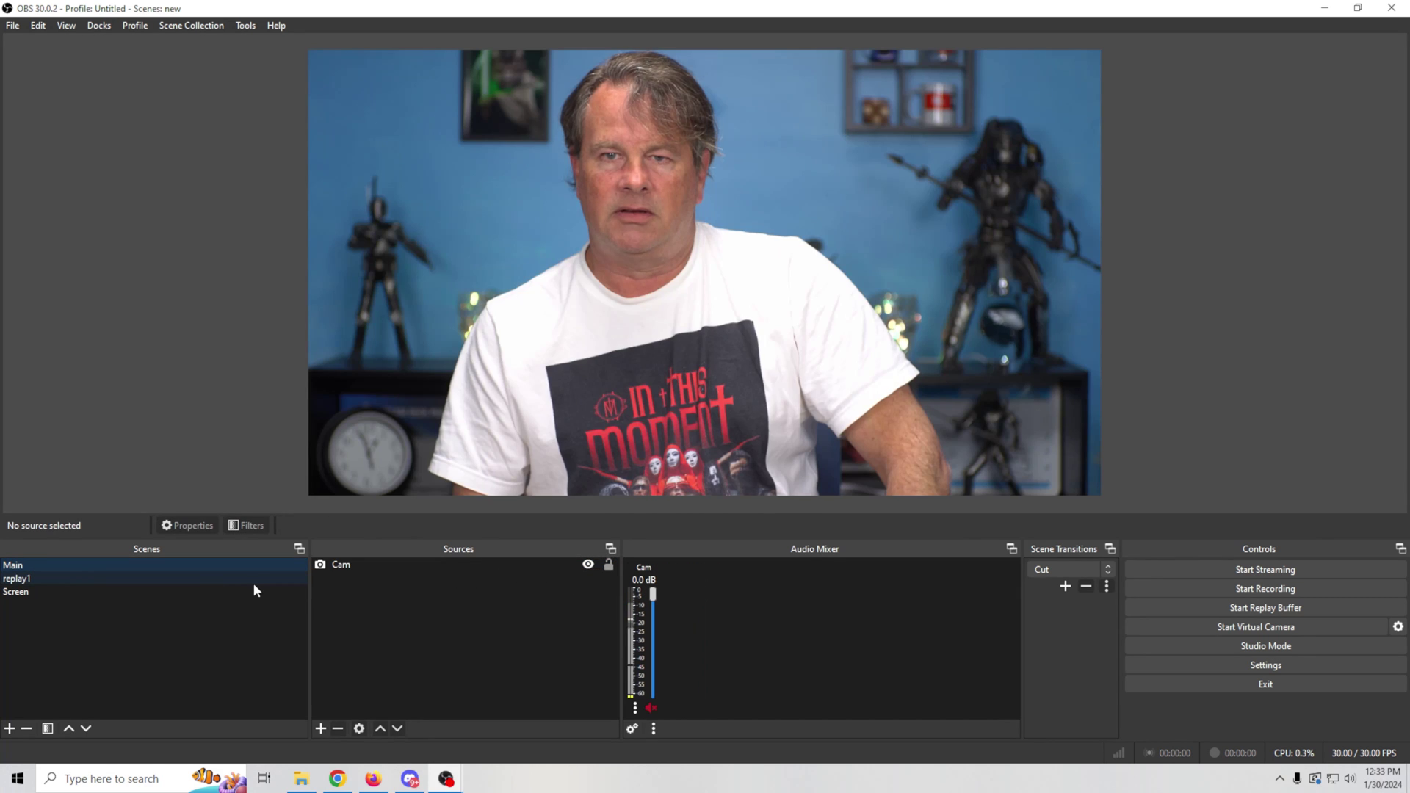
Move the replay1 scene below Screen in the scene order and return to the Main scene.
left_click_drag(114, 580, 106, 614)
left_click(38, 566)
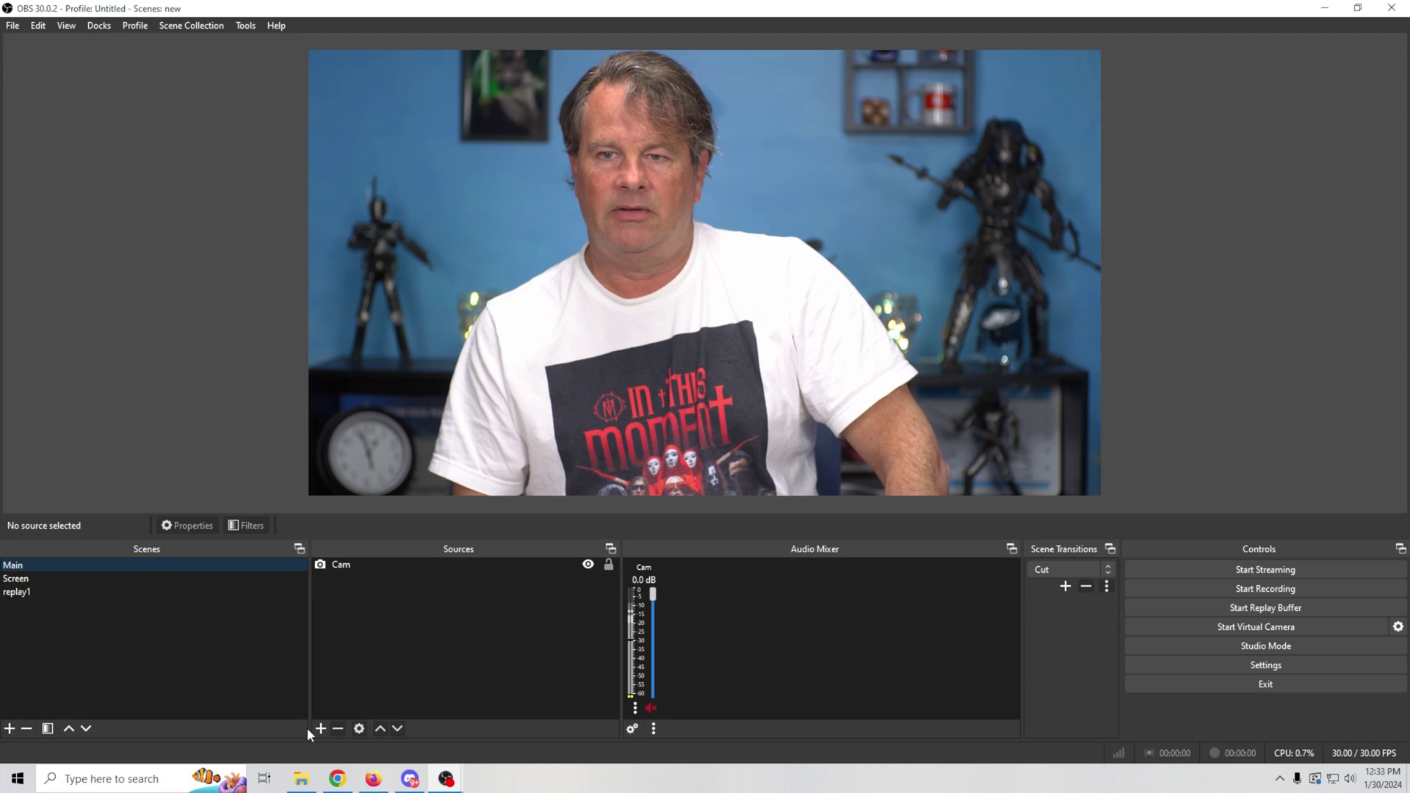
Add the existing replay1 scene as a source in Main and shrink it into the picture's upper-right corner, about 85 px below the top edge.
left_click(321, 728)
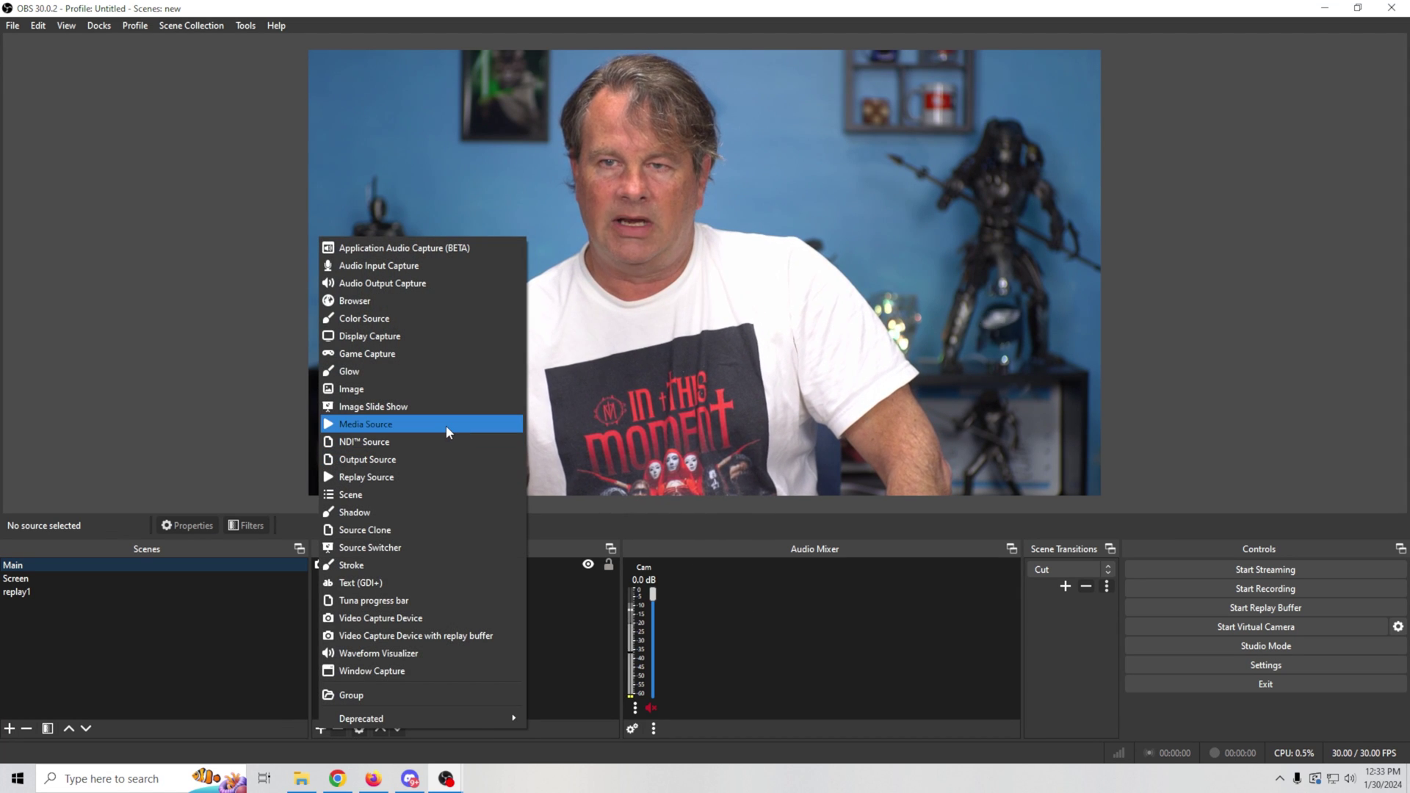
left_click(409, 494)
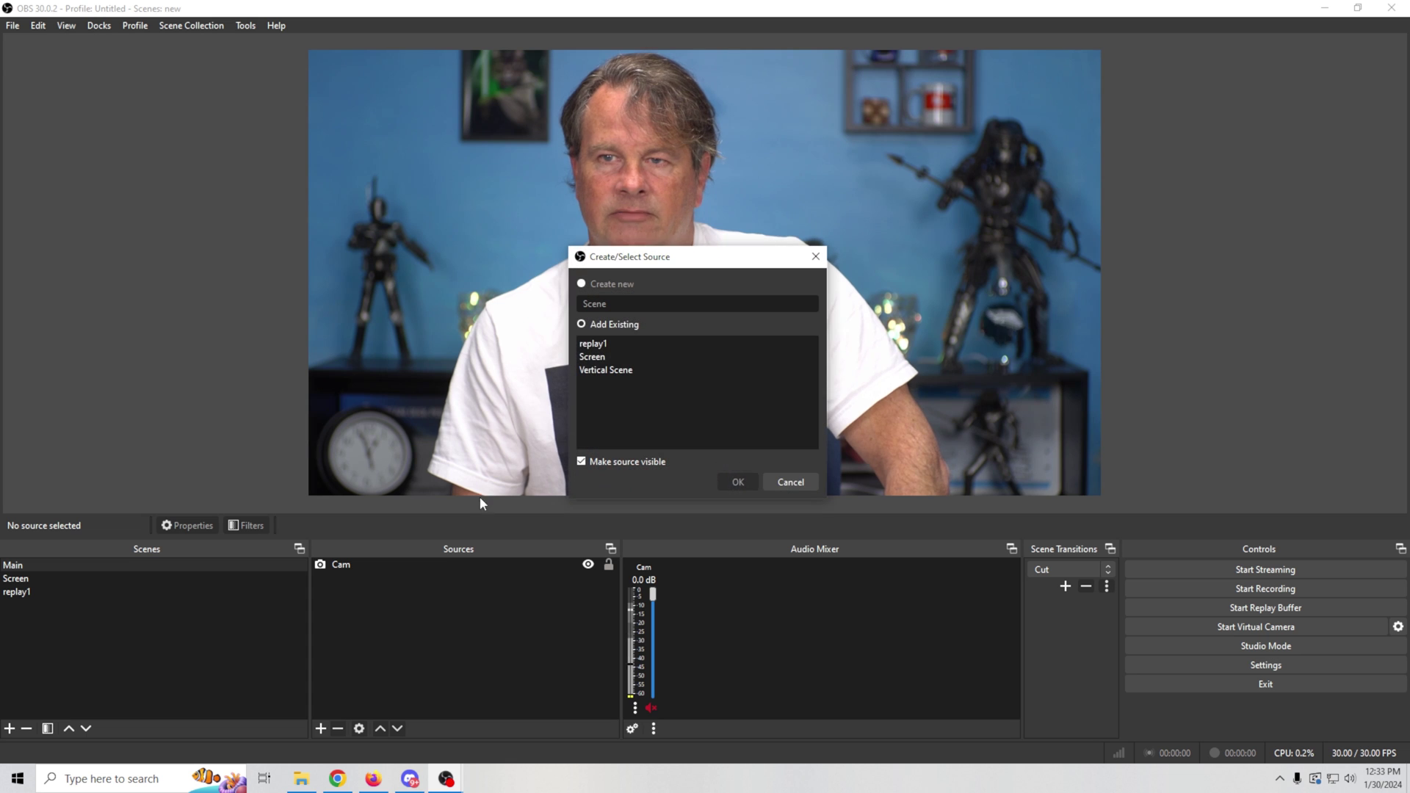
left_click(738, 481)
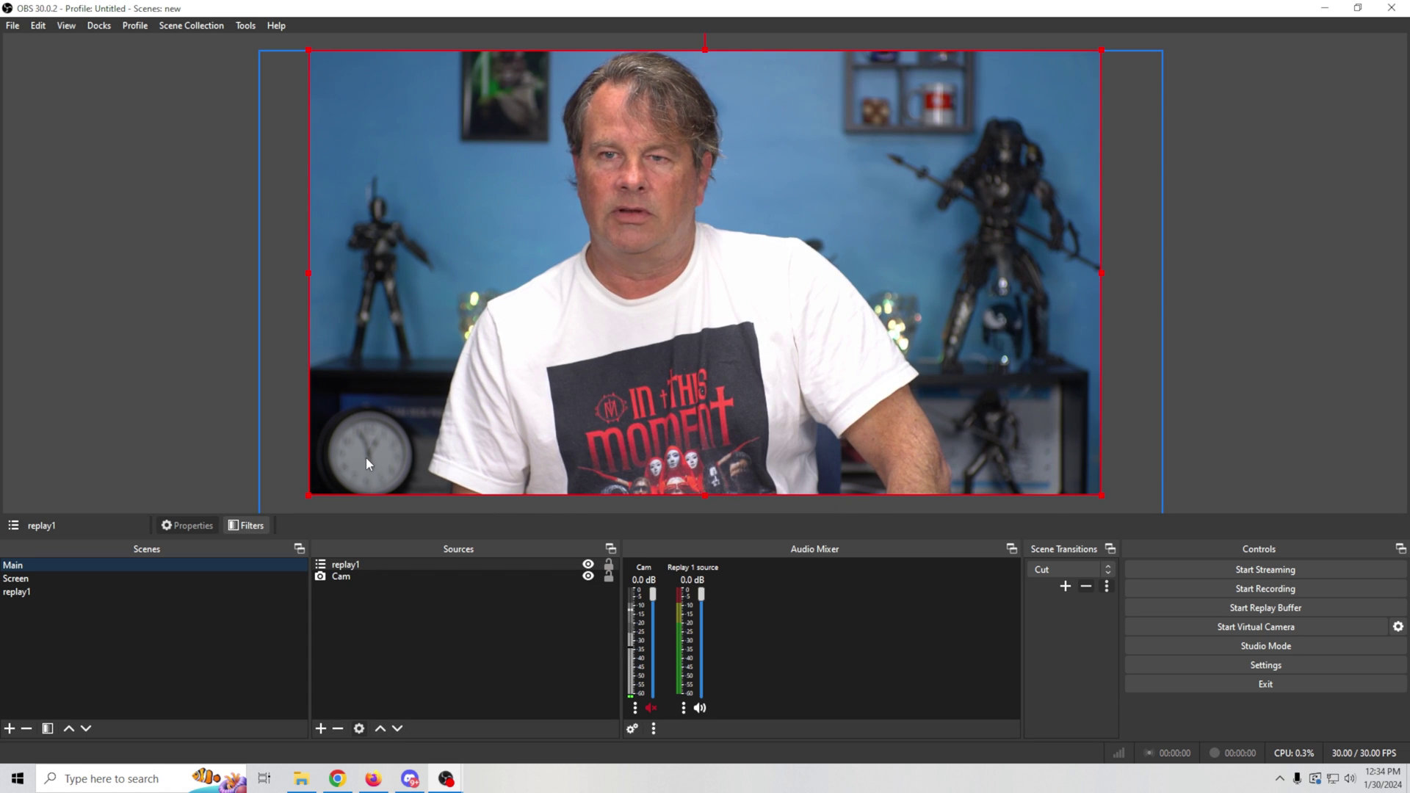
left_click_drag(308, 496, 937, 227)
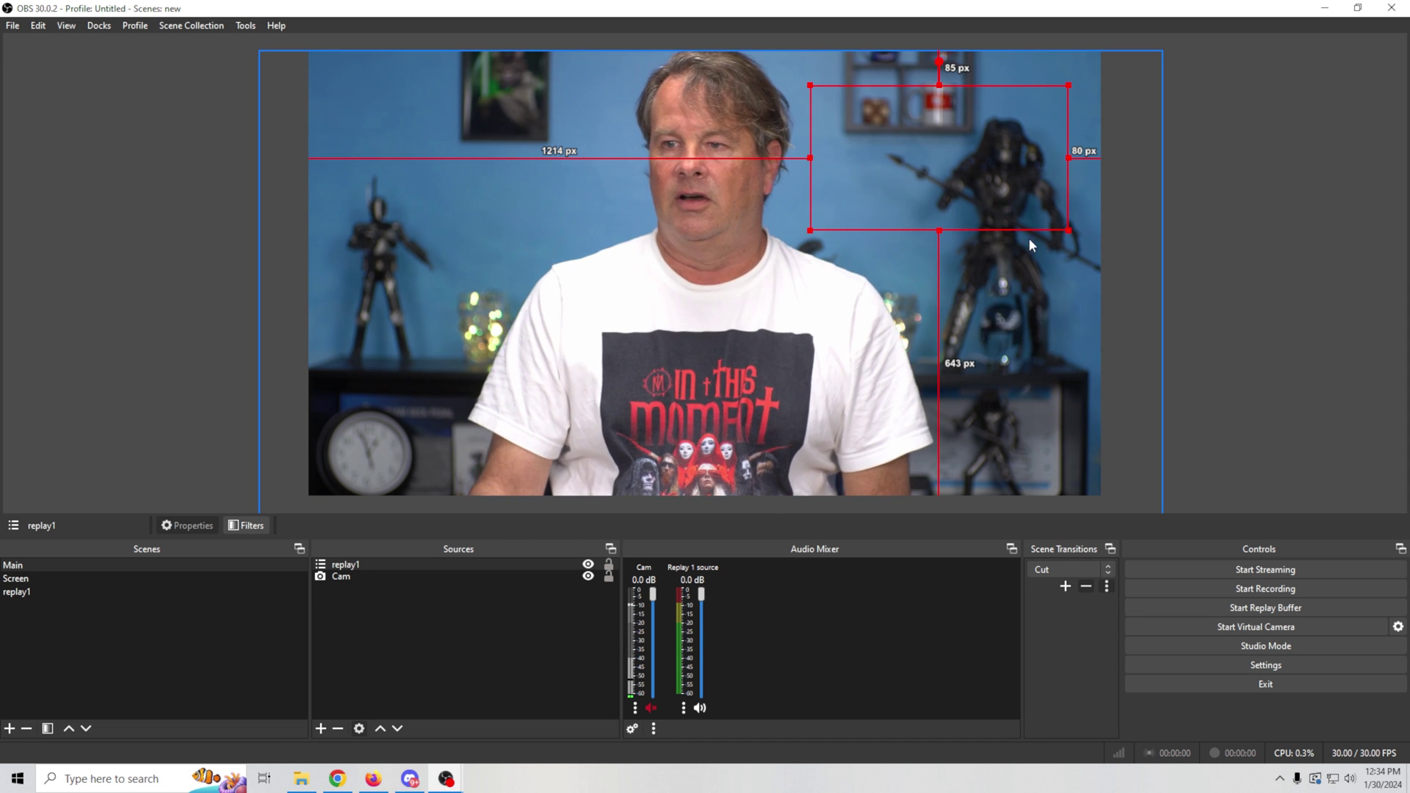
Assign the Replay 1 source hotkeys F2 for Load Replay, F3 for Clear and F1 for Save Replay, and accept the settings.
left_click(1199, 666)
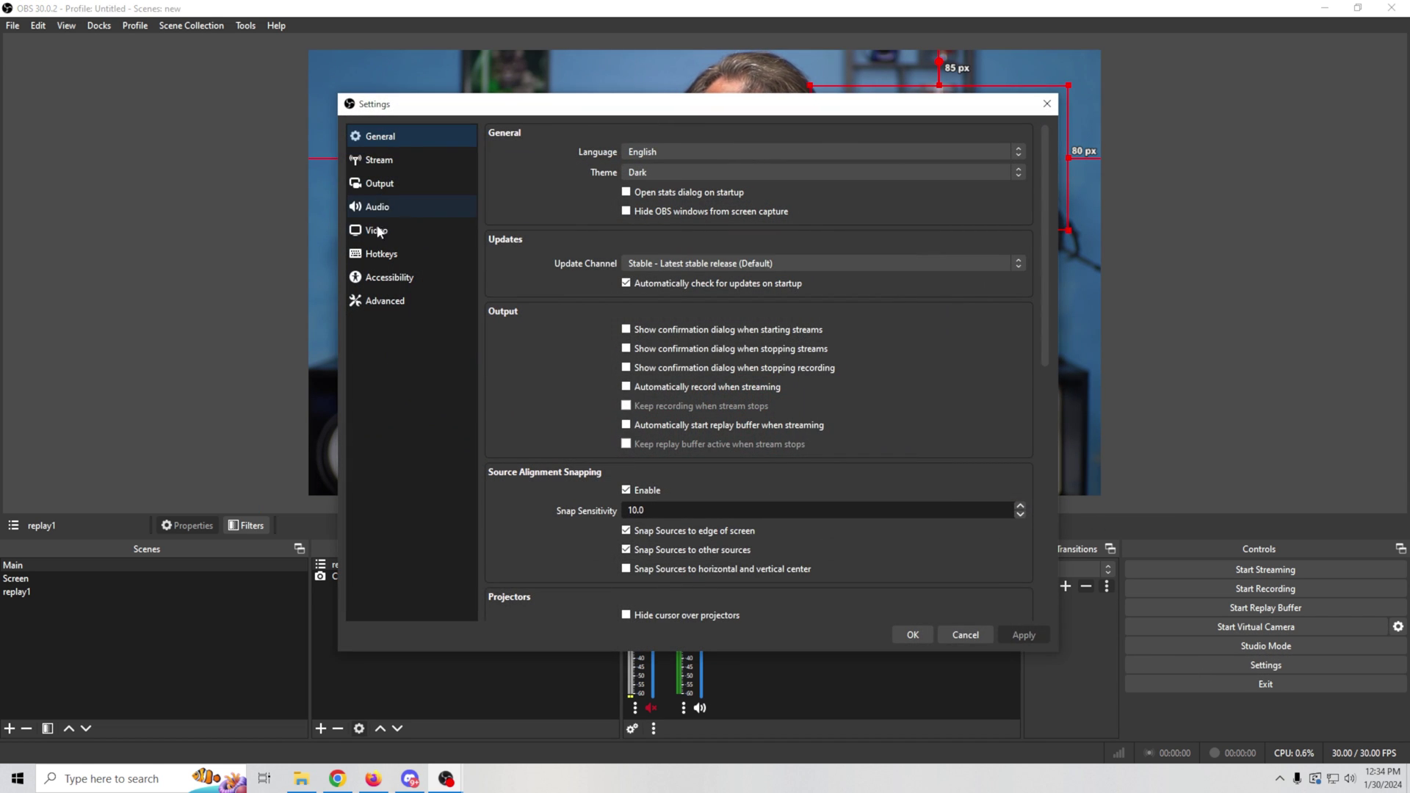
left_click(382, 256)
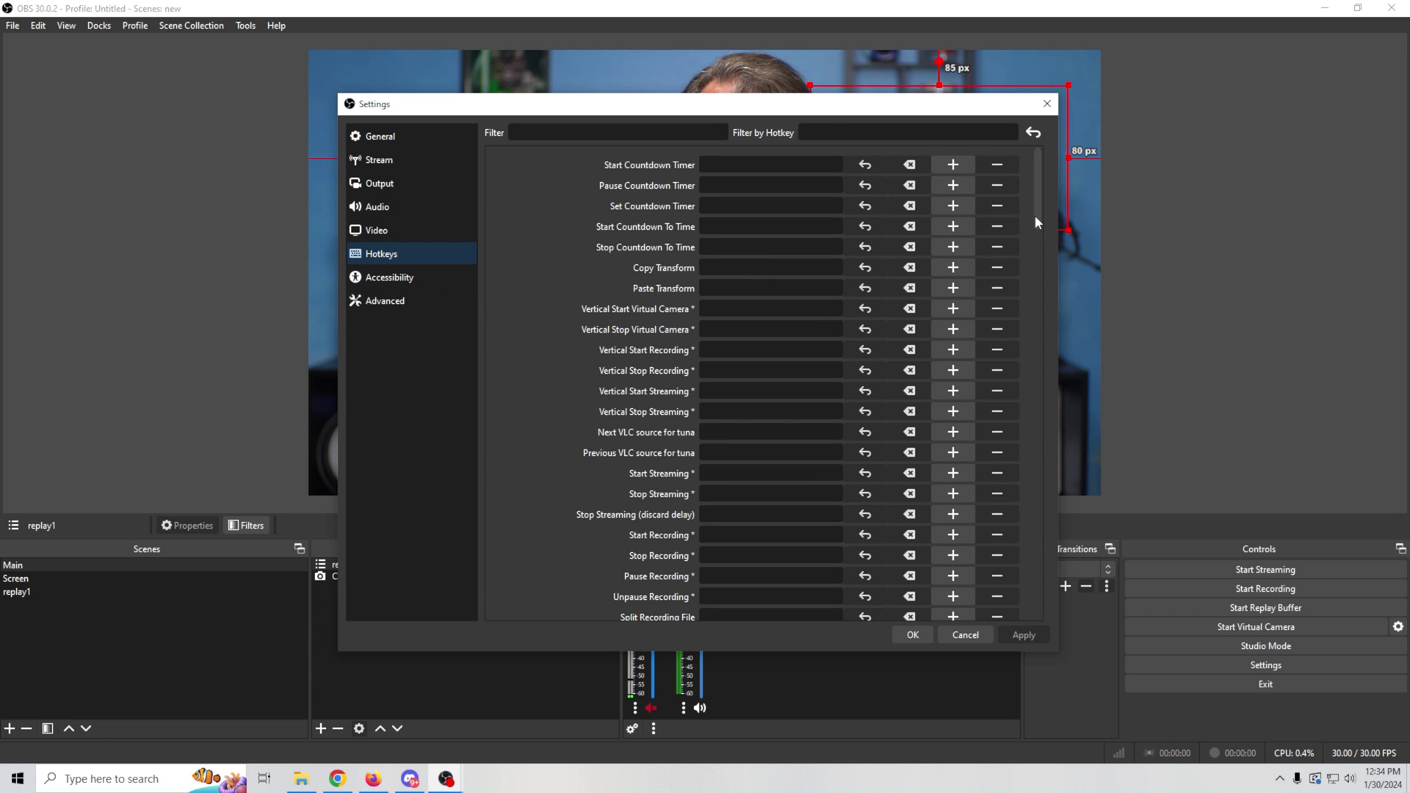
left_click_drag(1037, 220, 1039, 530)
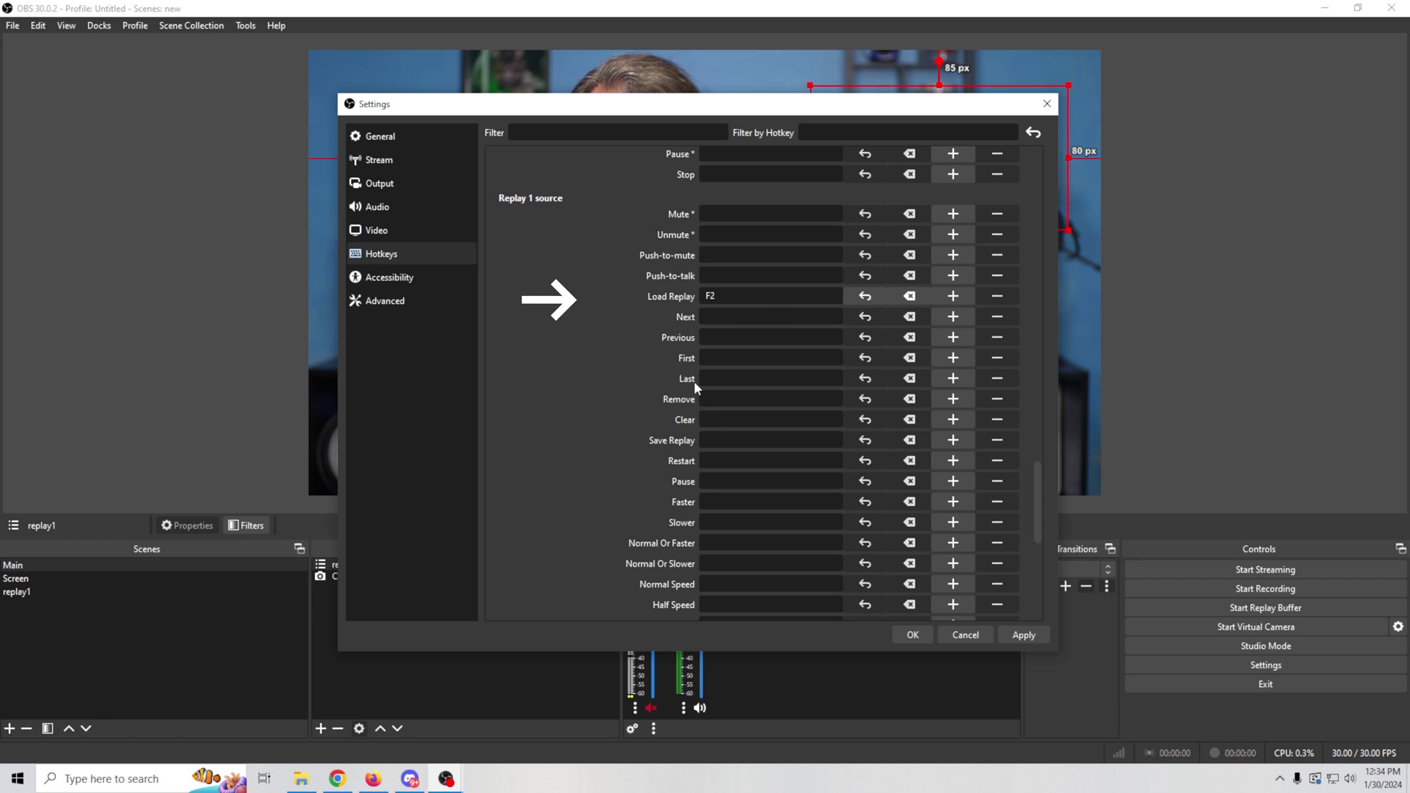
key("F3")
left_click(741, 439)
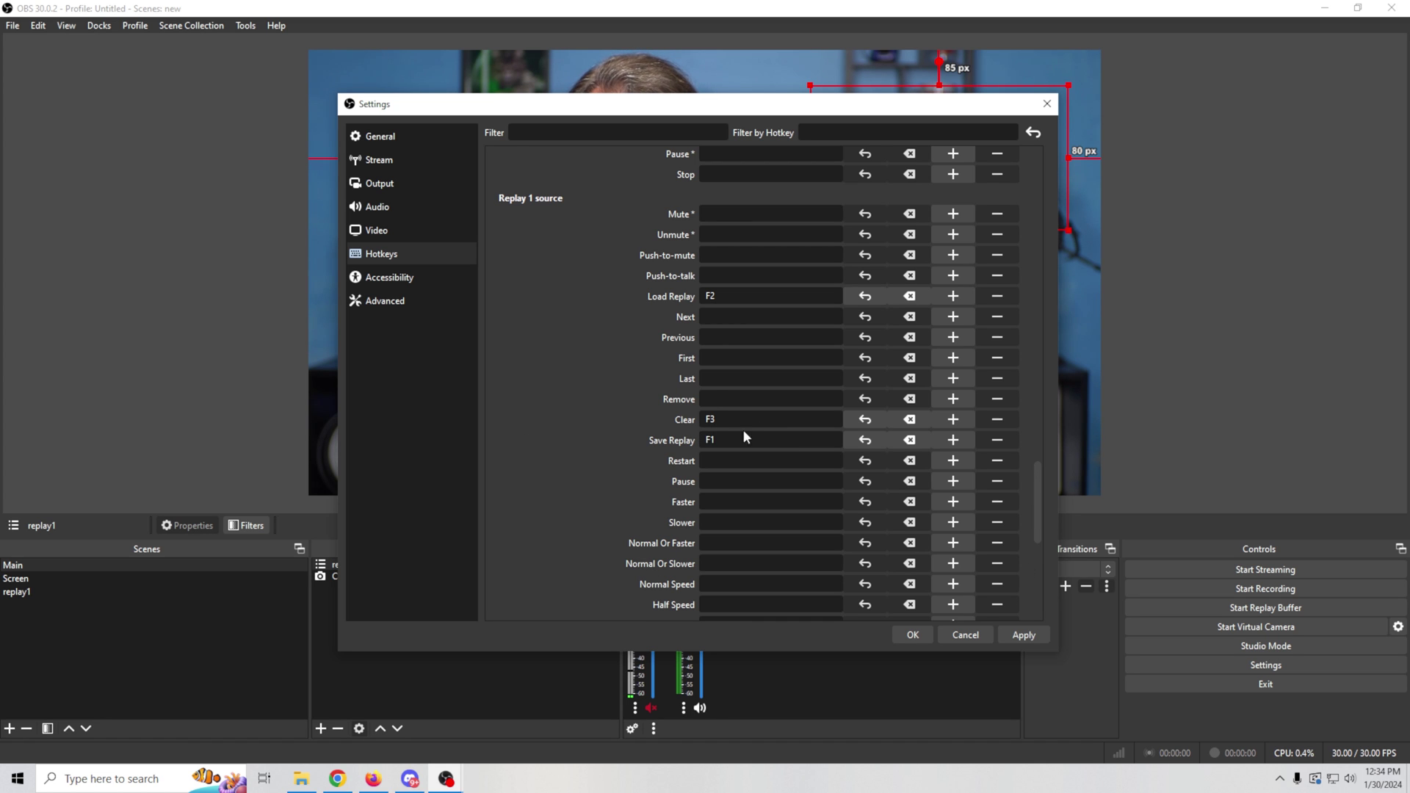
scroll(708, 470, "down", 3)
scroll(752, 433, "down", 6)
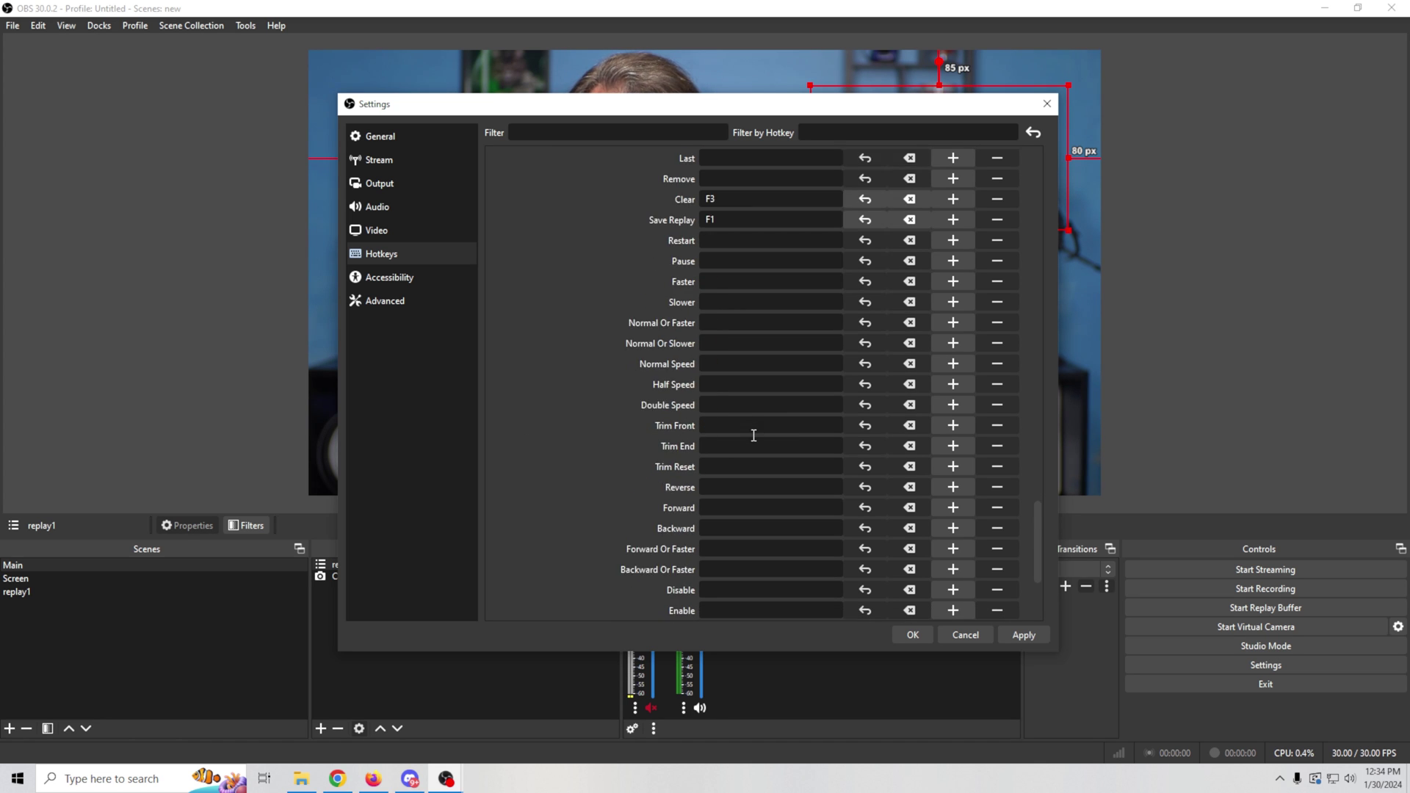
scroll(754, 435, "up", 6)
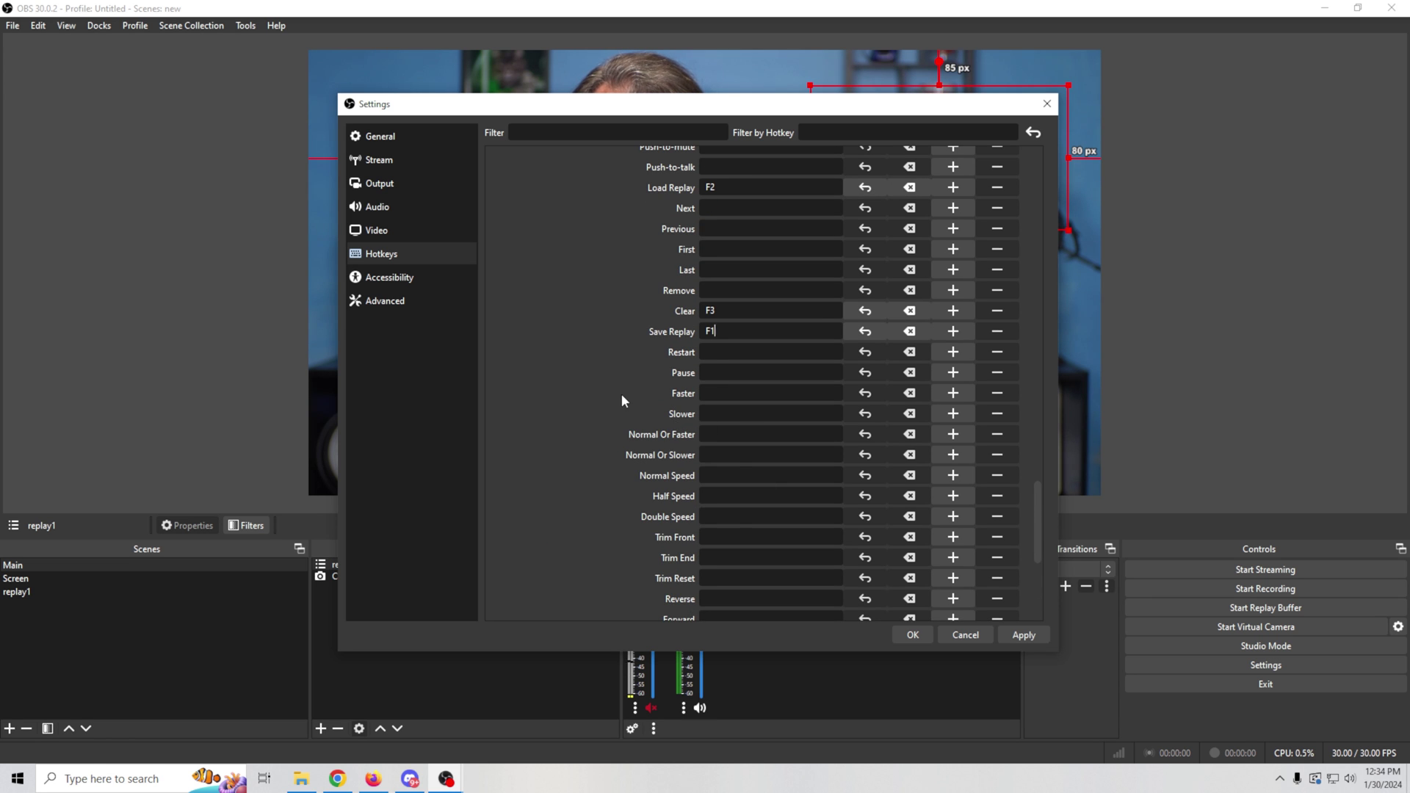
scroll(622, 394, "up", 2)
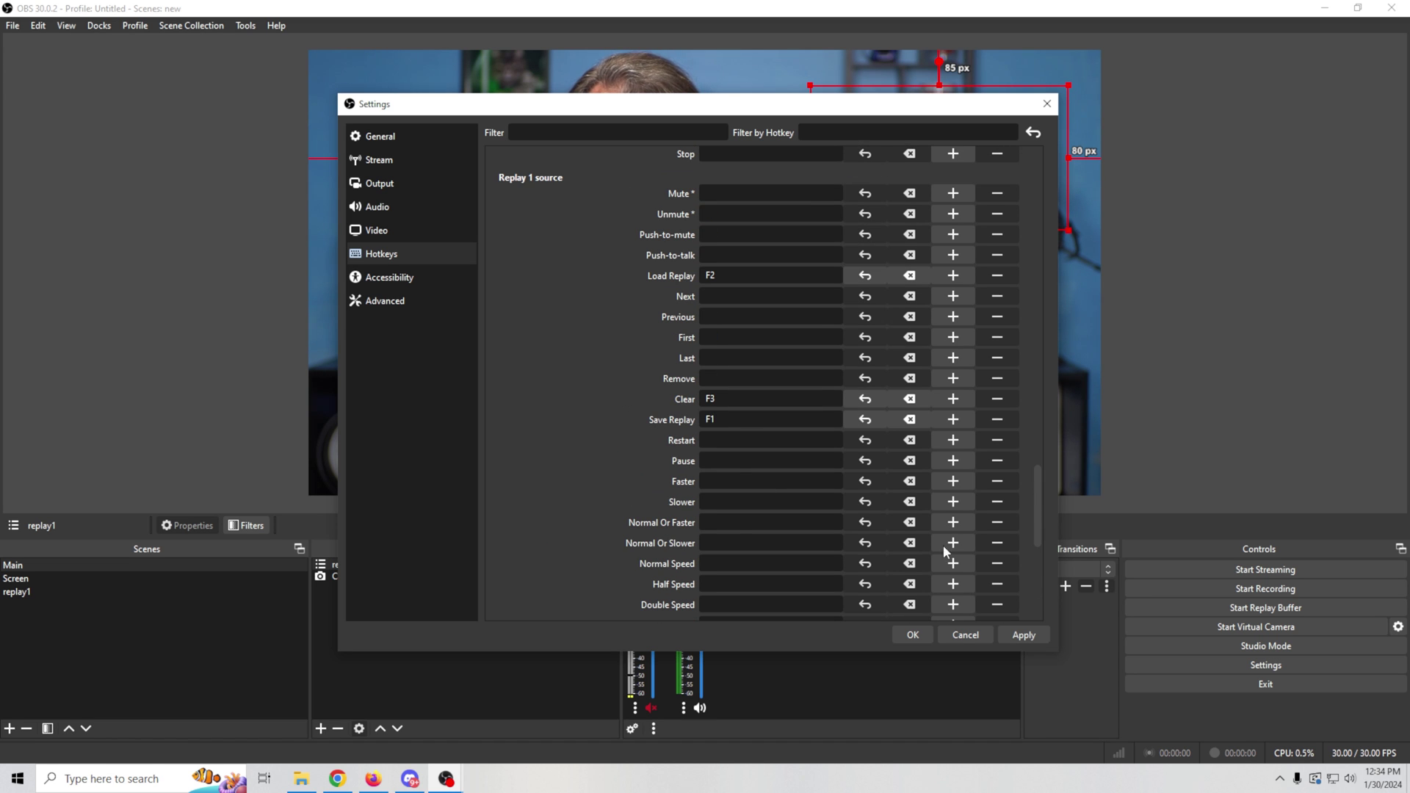
left_click(912, 636)
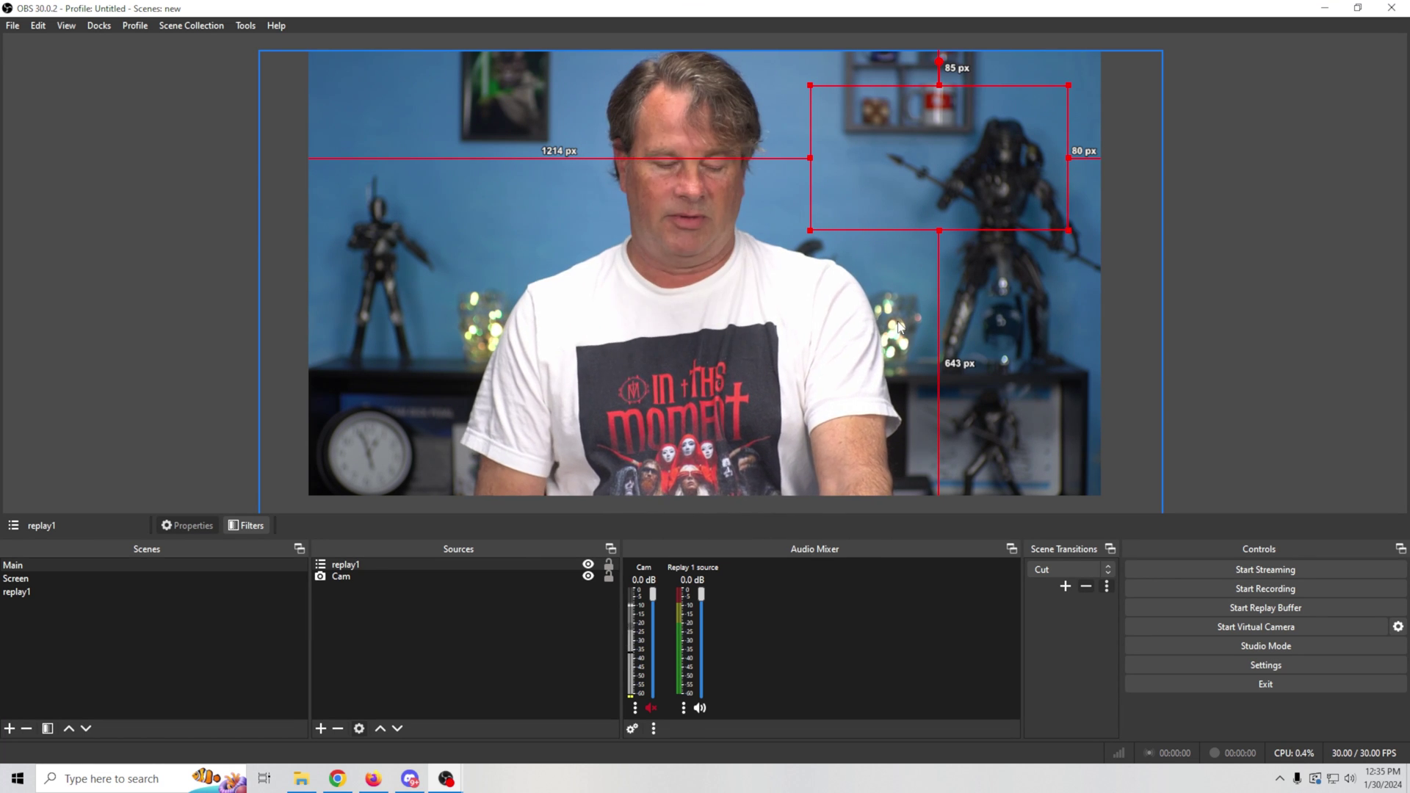
key("F9")
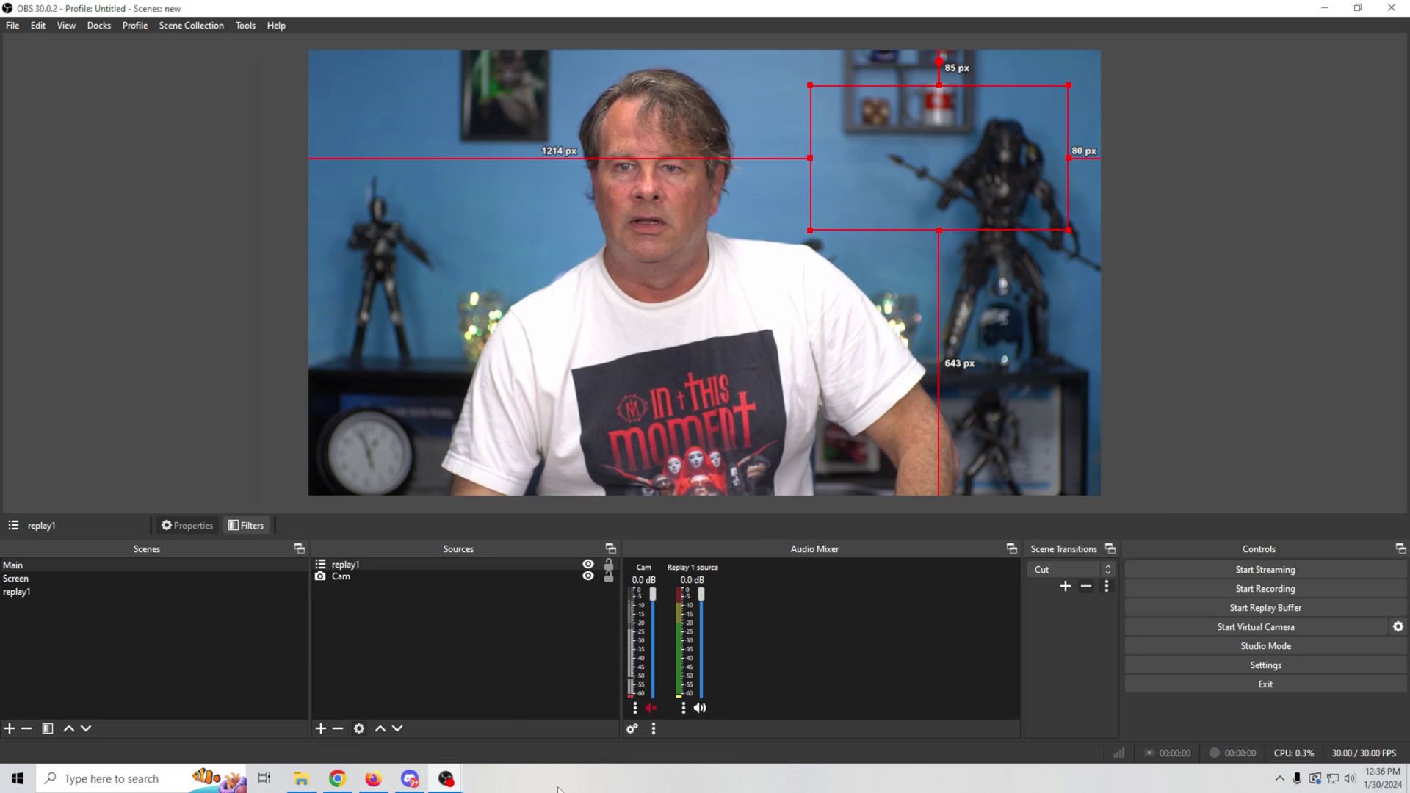
Add an Advanced Mask filter to the replay1 source in Main and set its shape to Ellipse.
right_click(377, 563)
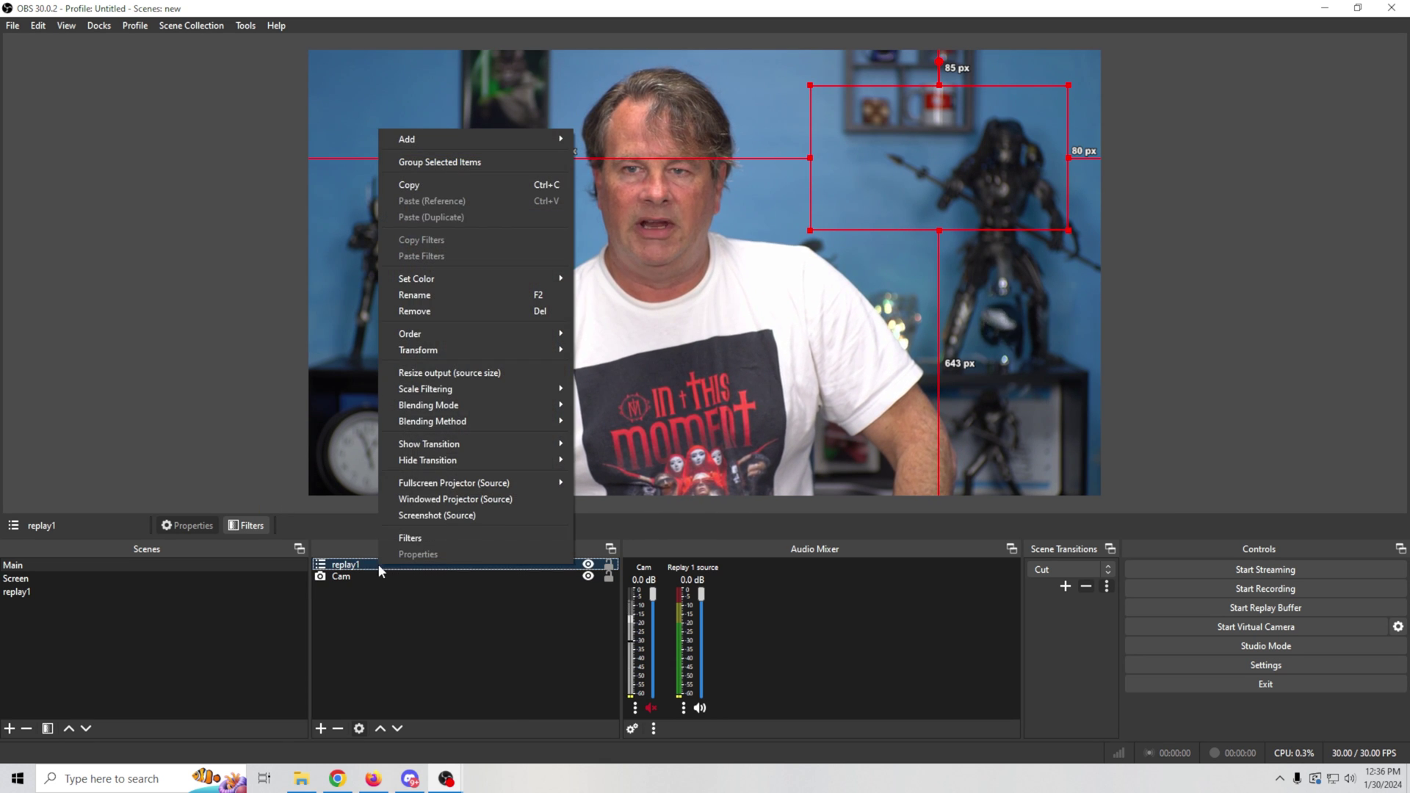
left_click(419, 537)
left_click(399, 633)
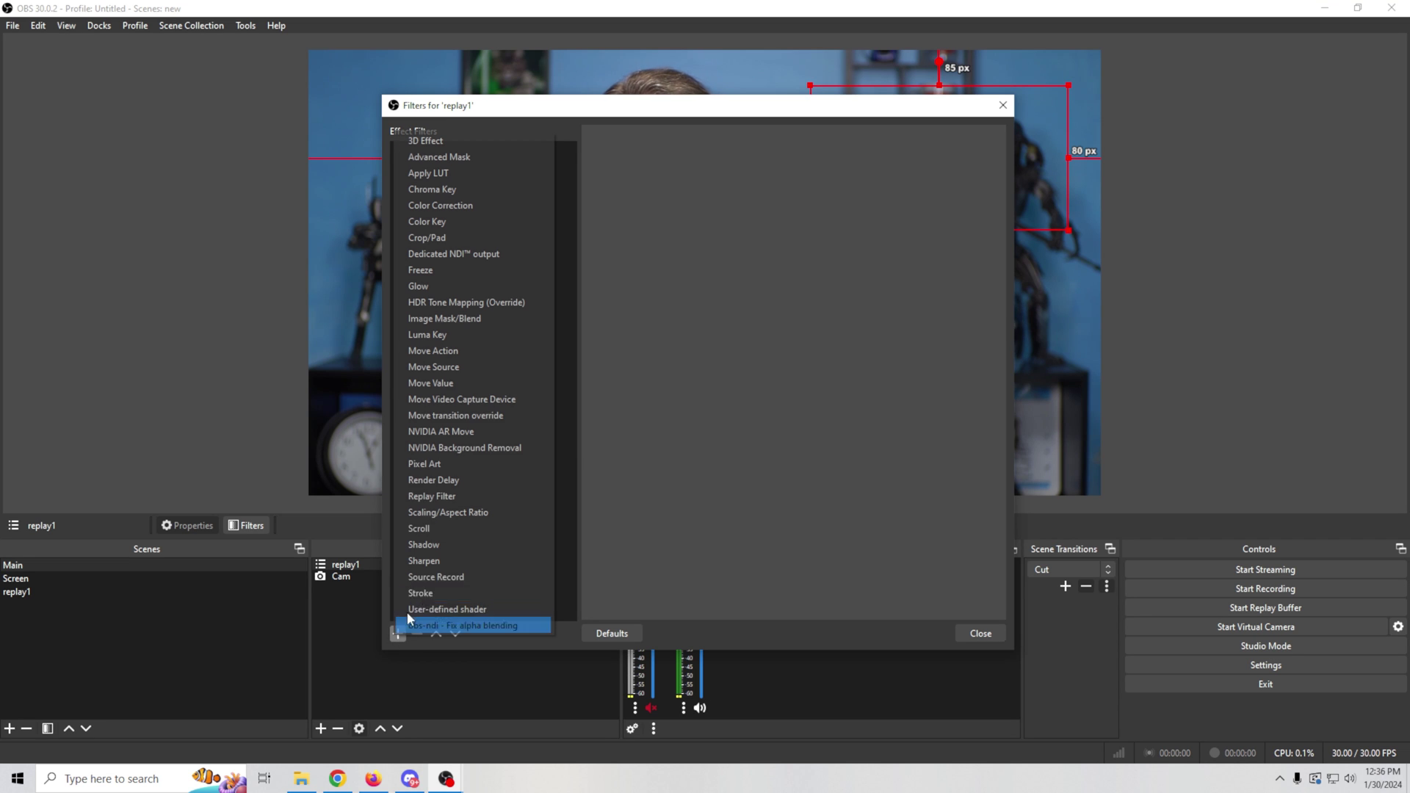
left_click(465, 157)
left_click(647, 398)
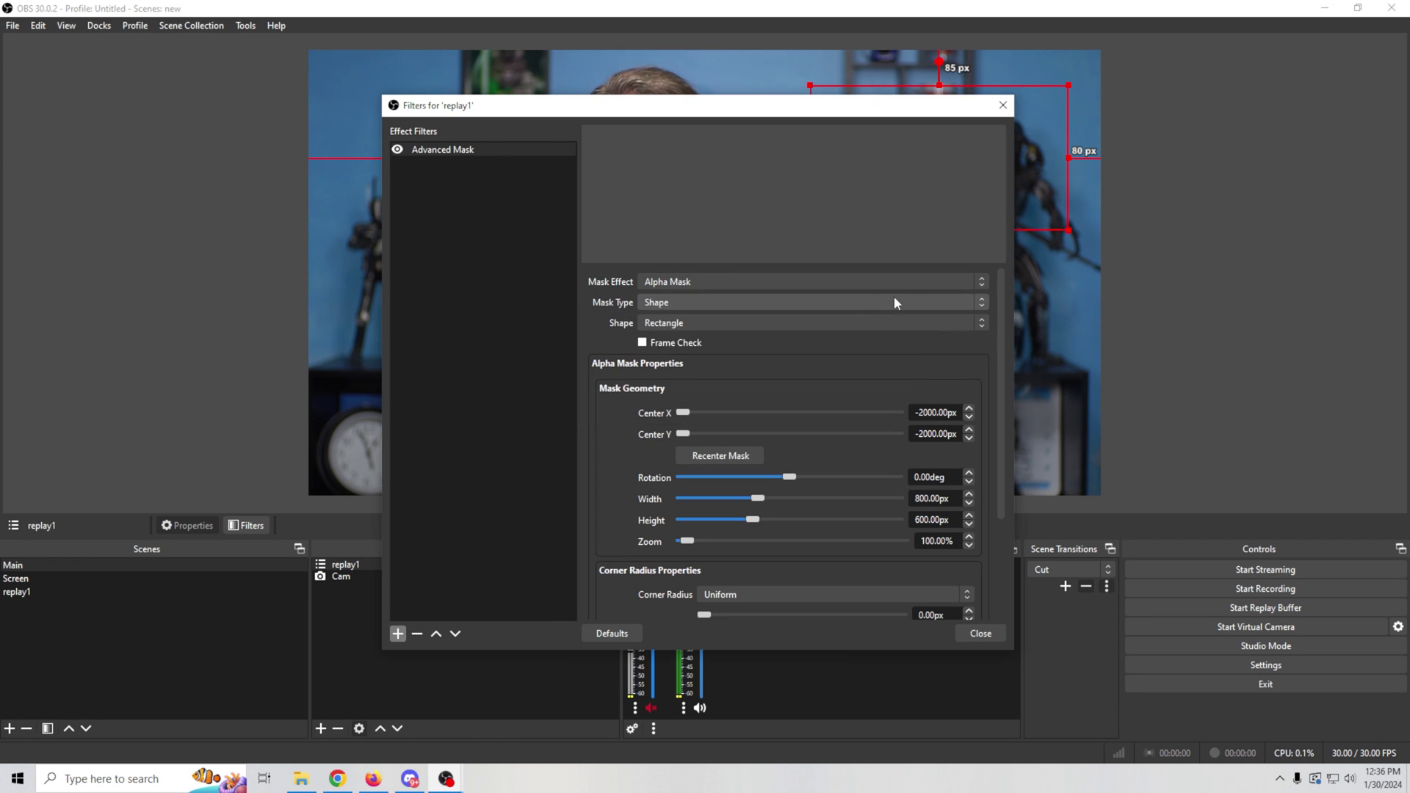
left_click(980, 322)
left_click(765, 364)
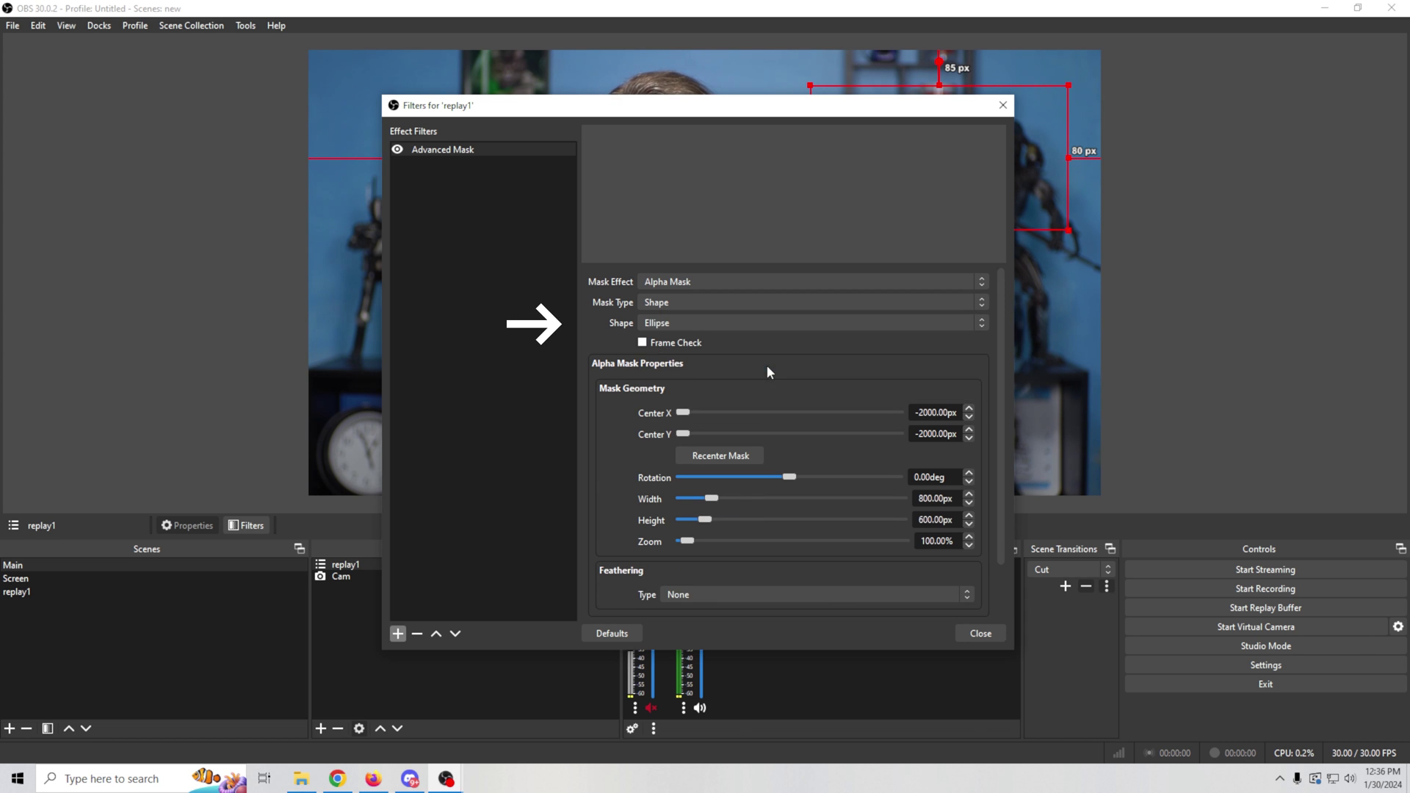
Enlarge the ellipse mask to about 1439 px wide and 811 px high, and load the replay to test the masked overlay.
left_click_drag(760, 113, 1096, 224)
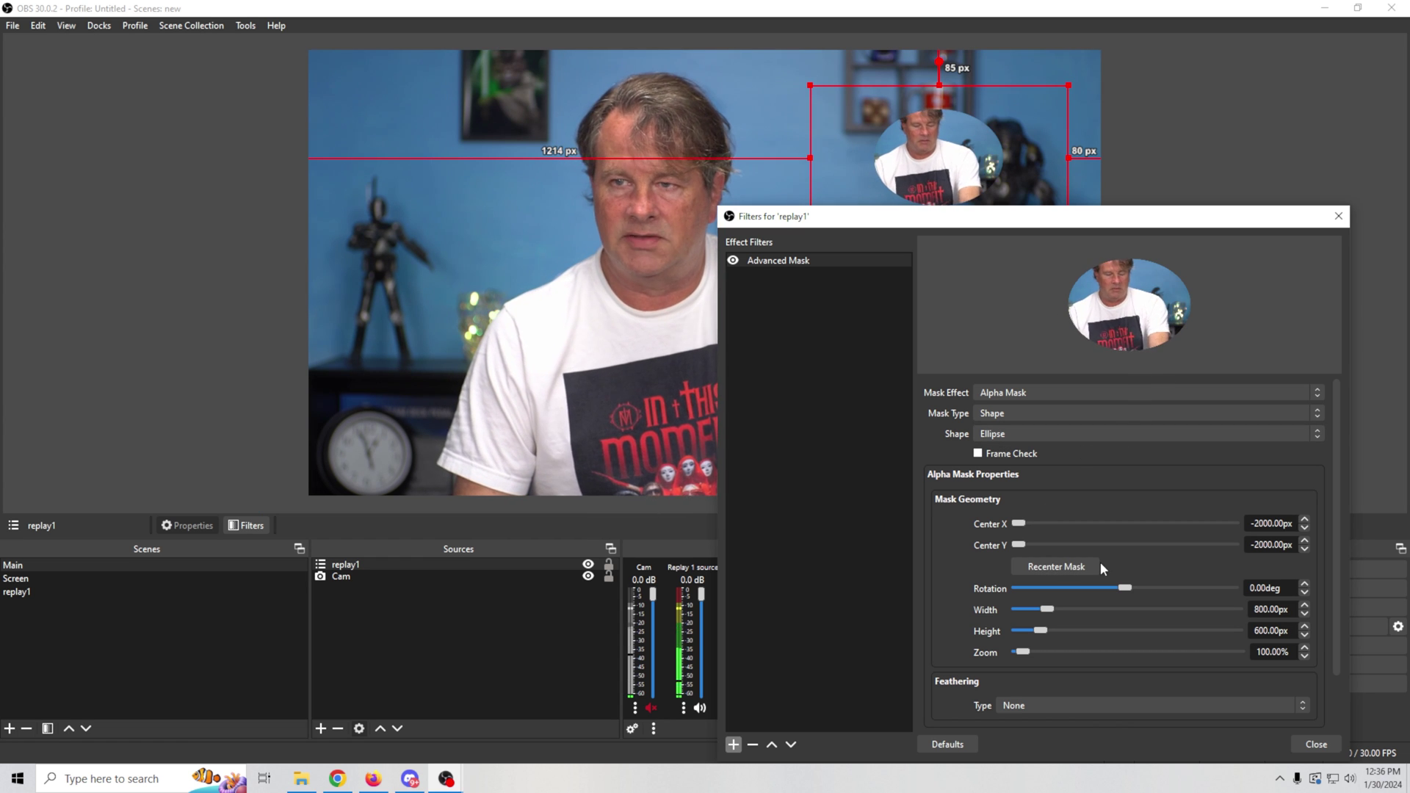
left_click_drag(1046, 609, 1067, 615)
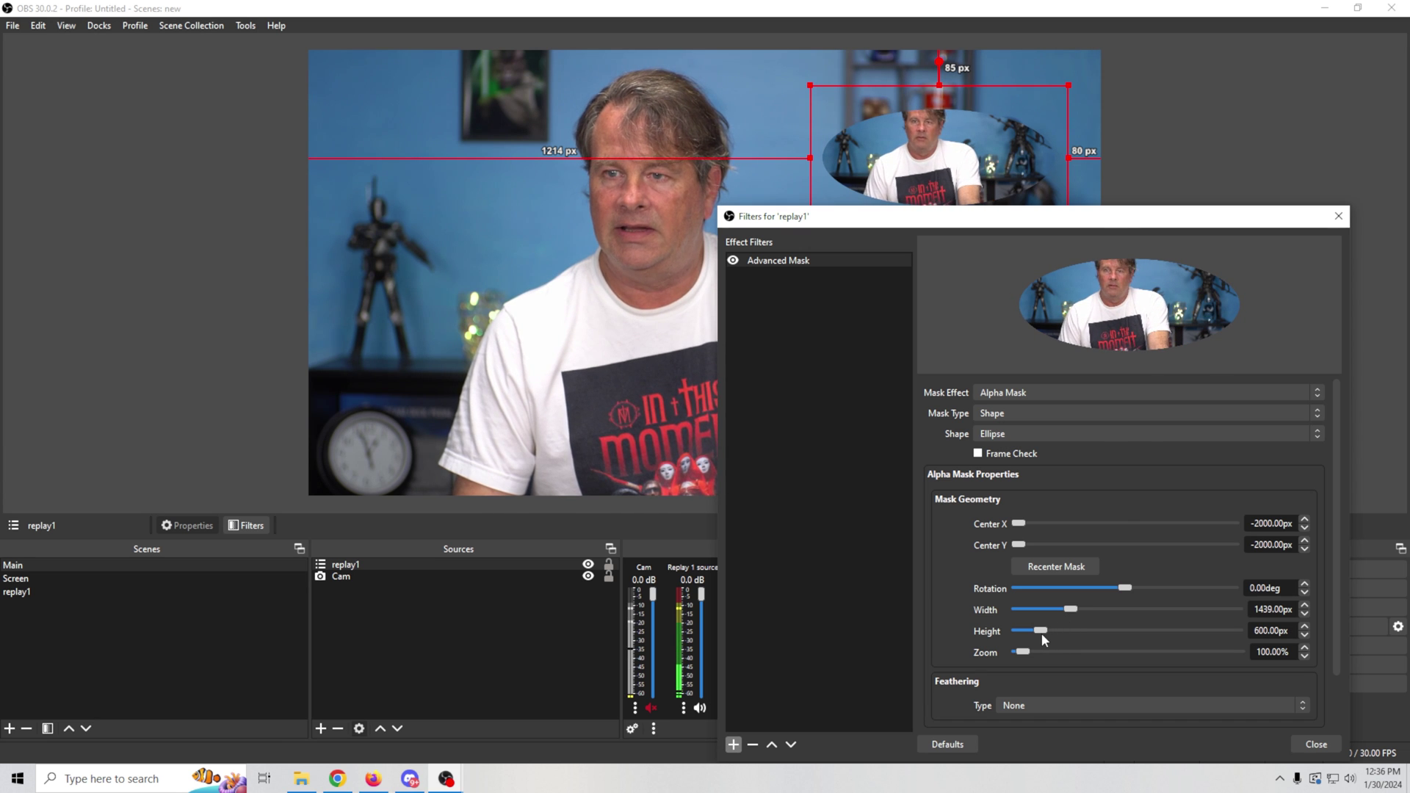
left_click_drag(1048, 634, 1049, 636)
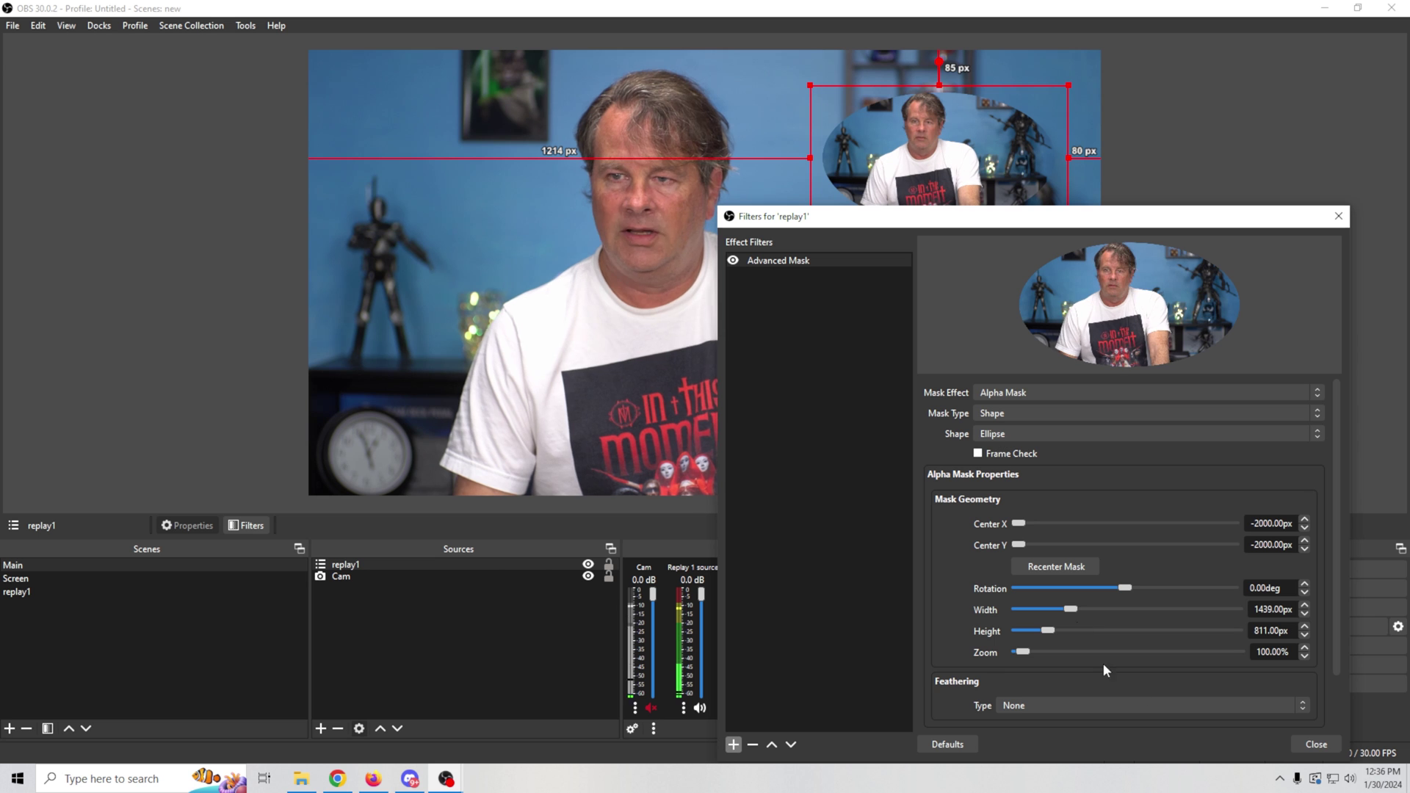
left_click(1315, 745)
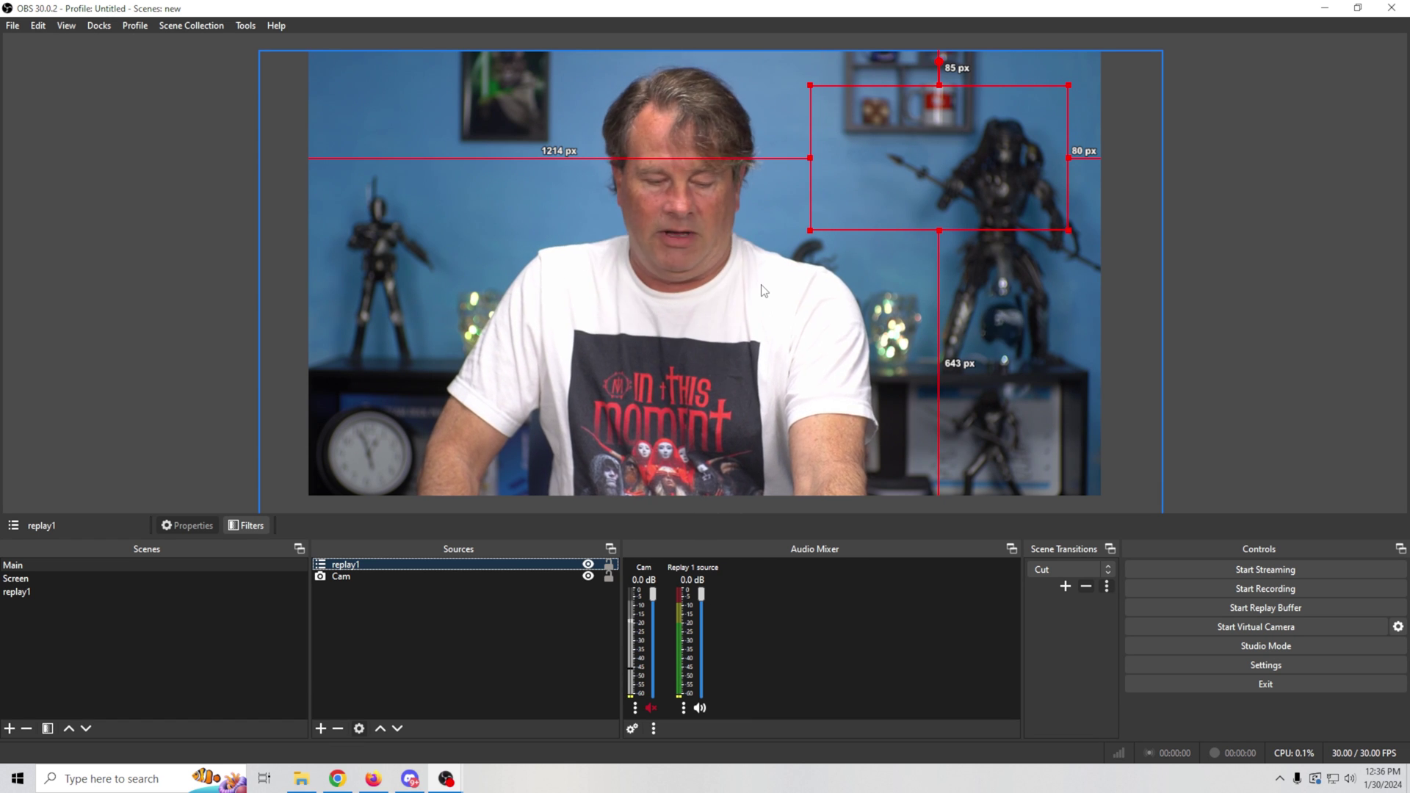
key("F2")
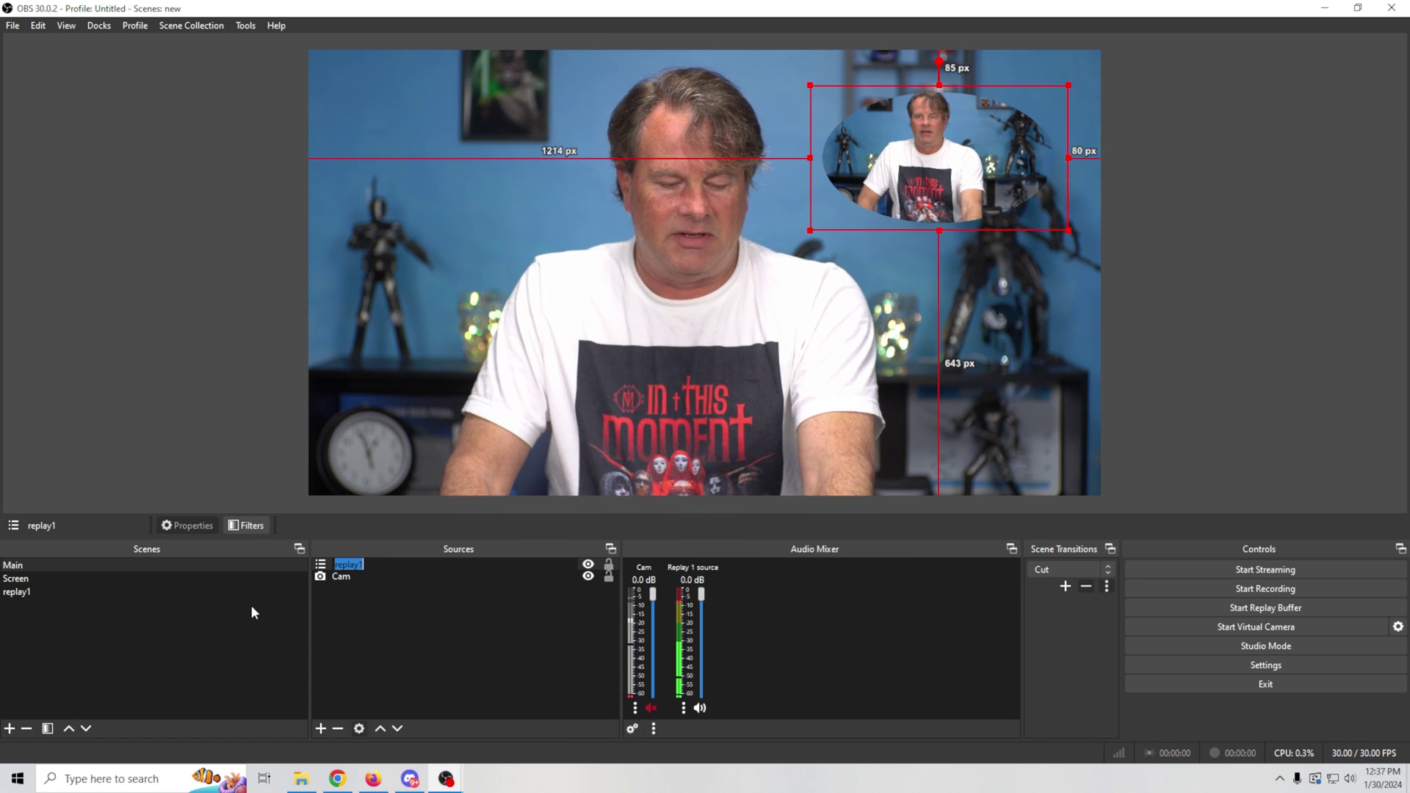
Add a Text (GDI+) source reading "Replahy!" to the replay1 scene and move it to the lower centre of the picture.
left_click(46, 592)
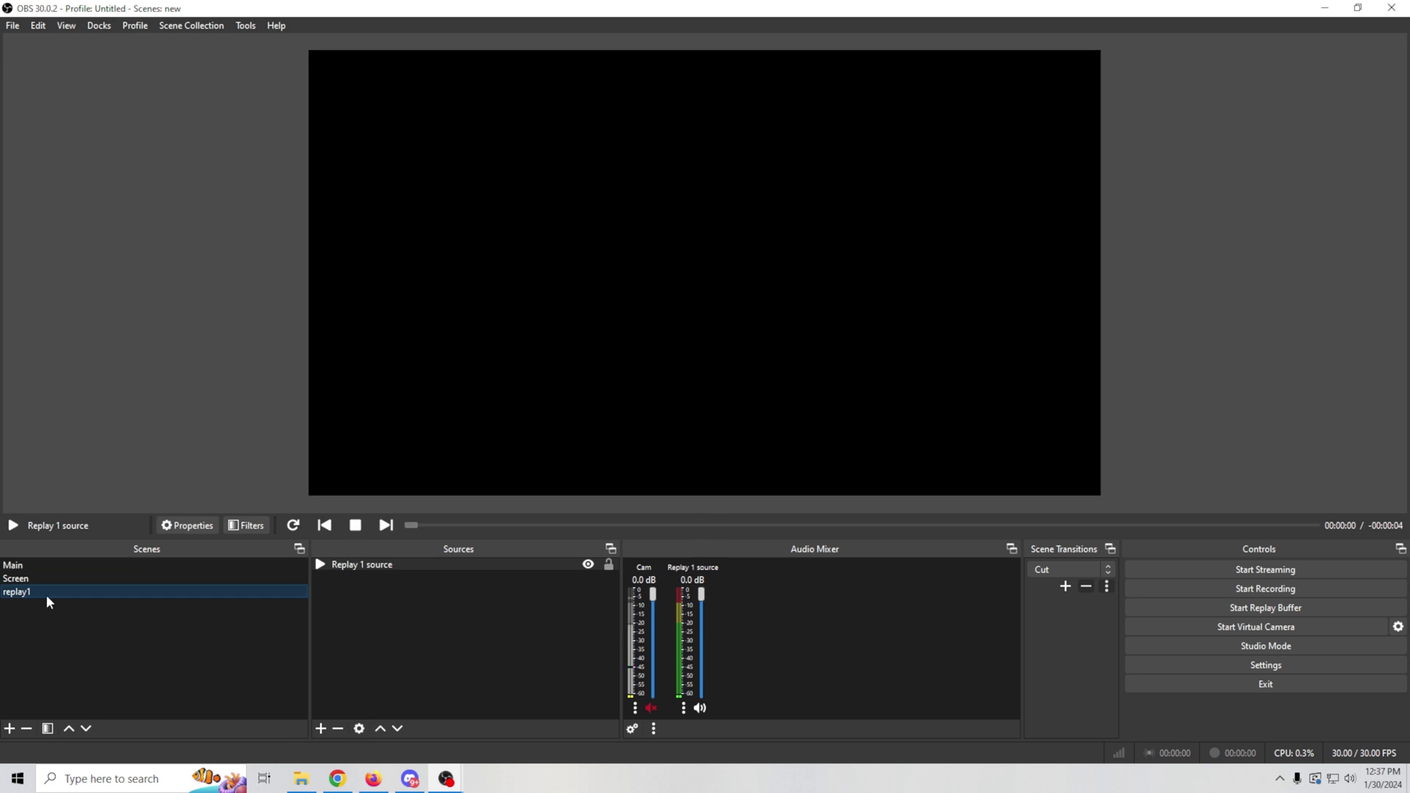
left_click(321, 729)
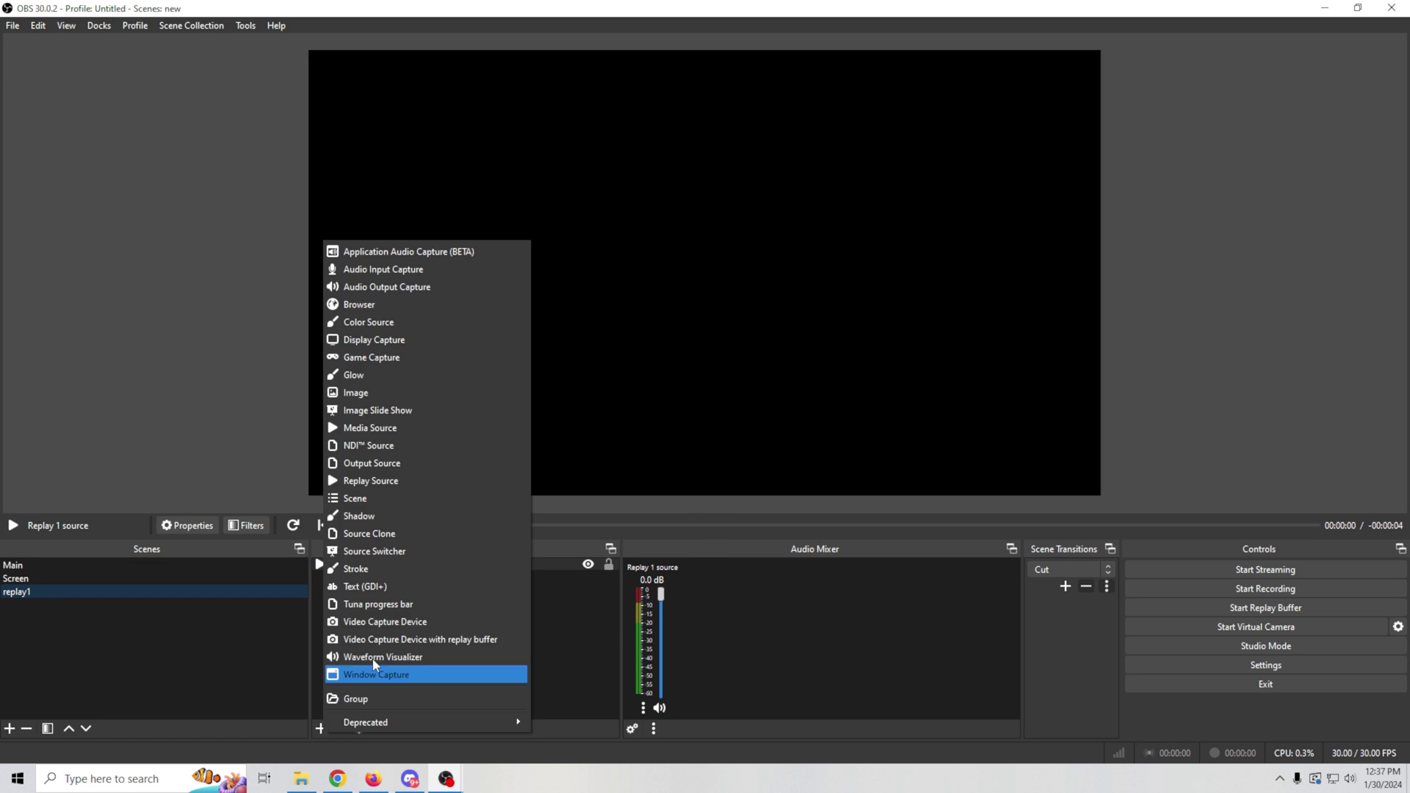
left_click(377, 586)
left_click(734, 479)
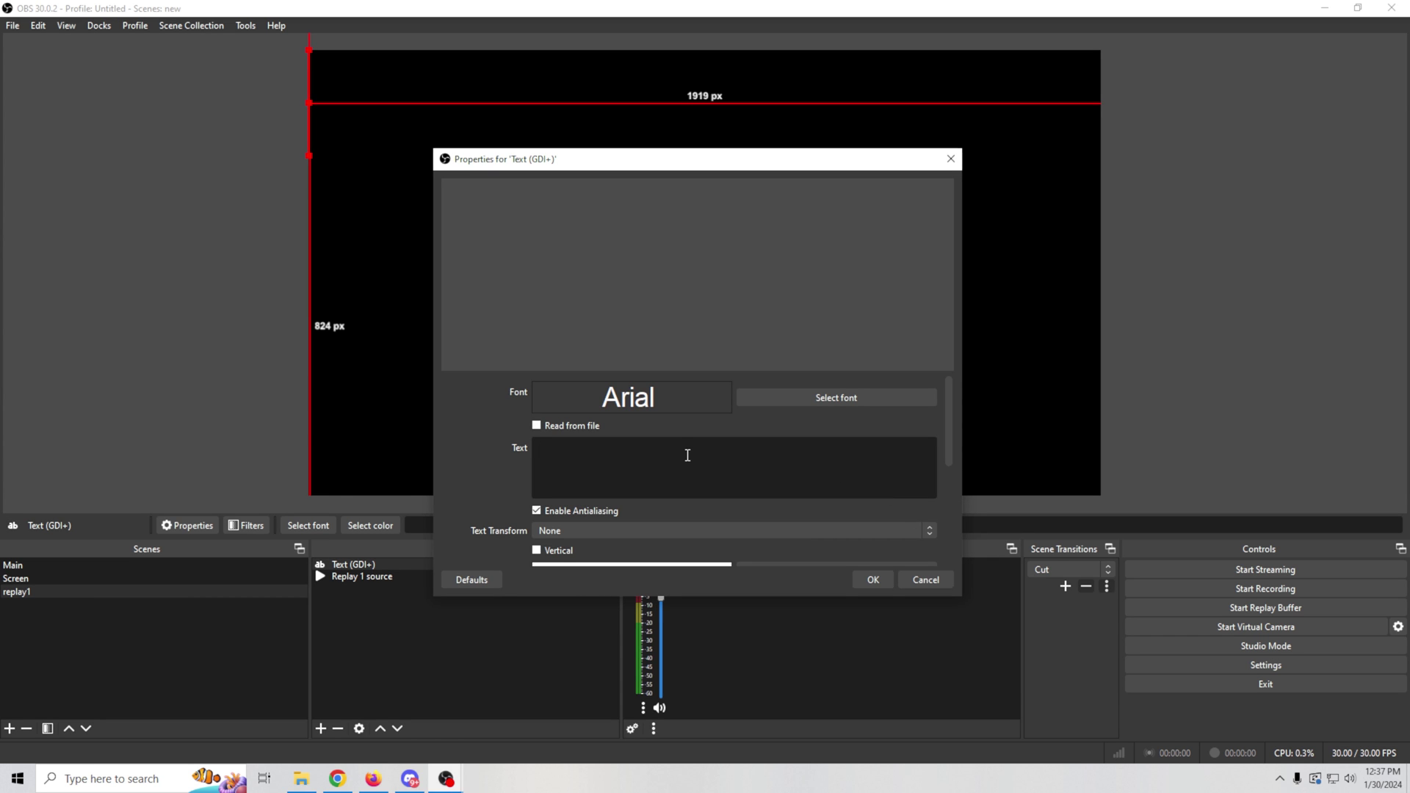
type("Replahy!")
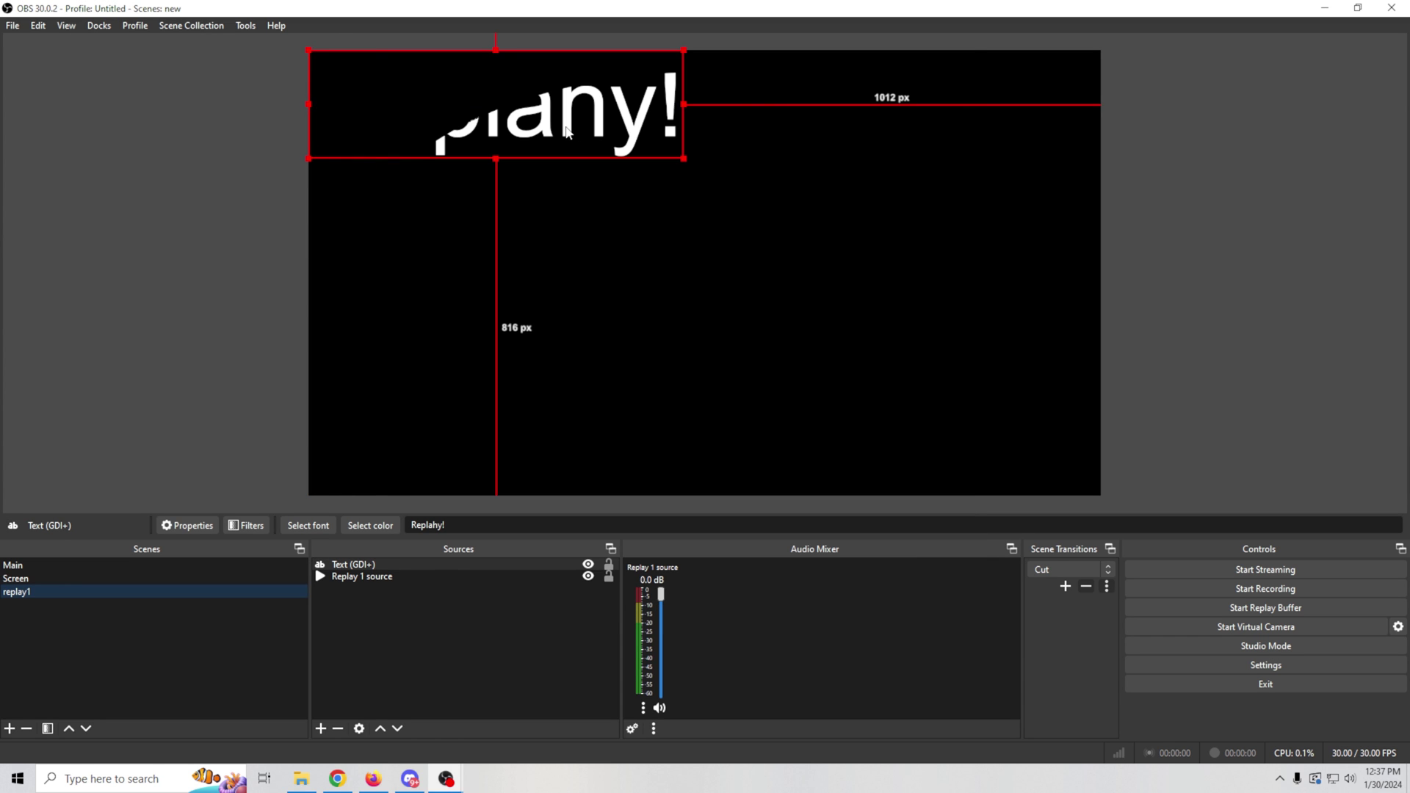
left_click_drag(566, 132, 776, 420)
Correct the text source to read "Replay!" and reposition it about 67 px above the picture's bottom edge.
right_click(417, 566)
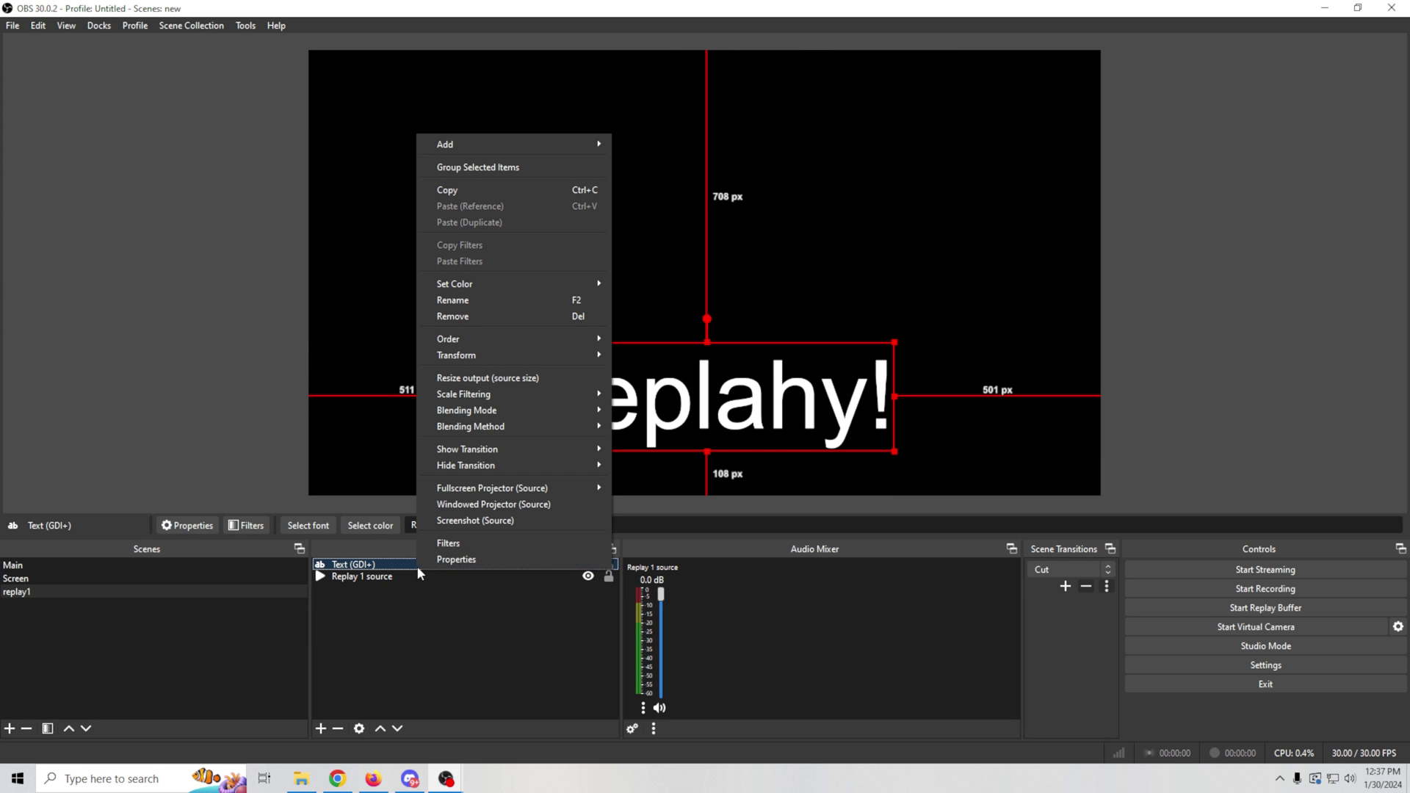
left_click(457, 559)
key("BackSpace")
left_click(872, 579)
mouse_move(740, 425)
left_mouse_down()
mouse_move(754, 422)
mouse_move(749, 441)
mouse_move(790, 437)
mouse_move(738, 438)
left_mouse_up()
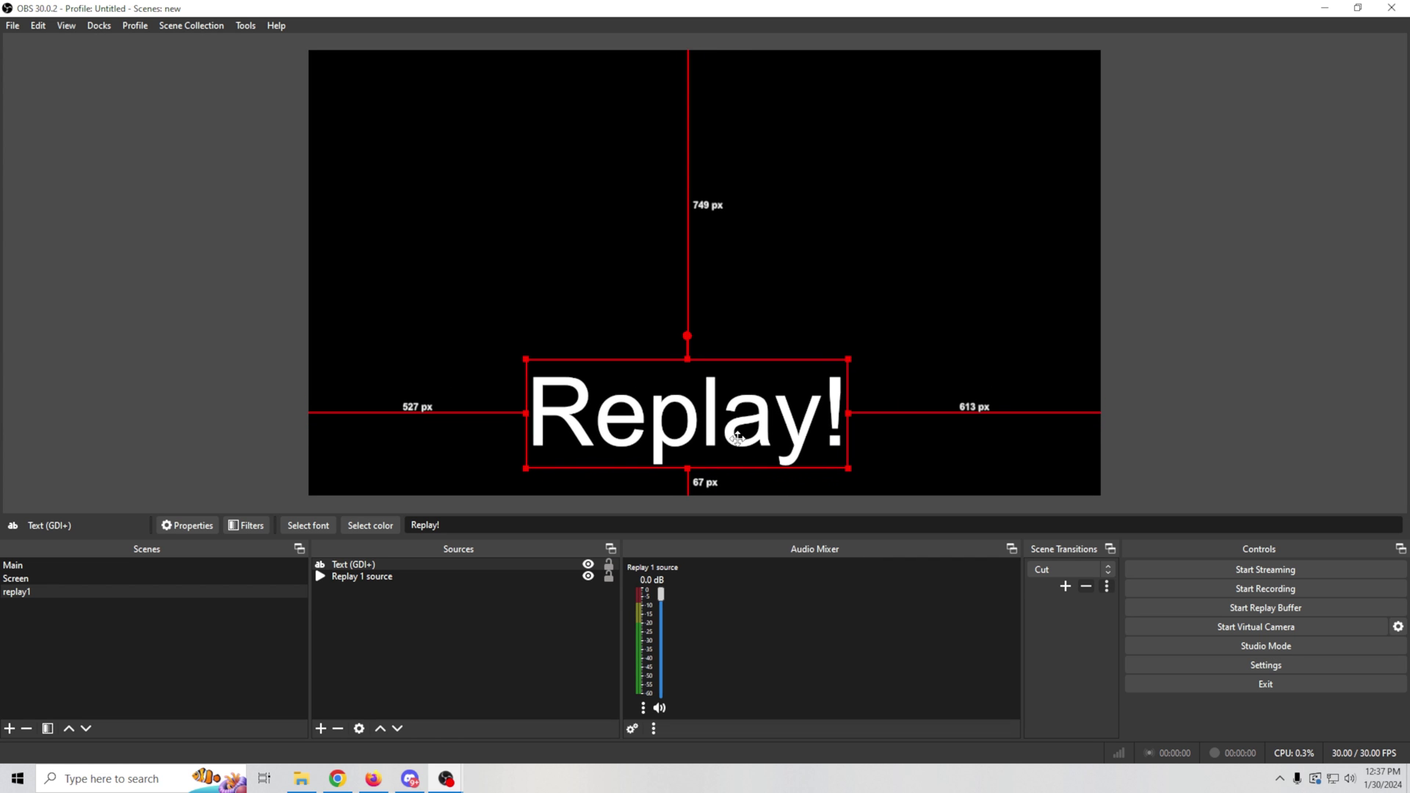
Check the text overlay in the Main scene and hide the Text (GDI+) source in the replay1 scene.
left_click(87, 566)
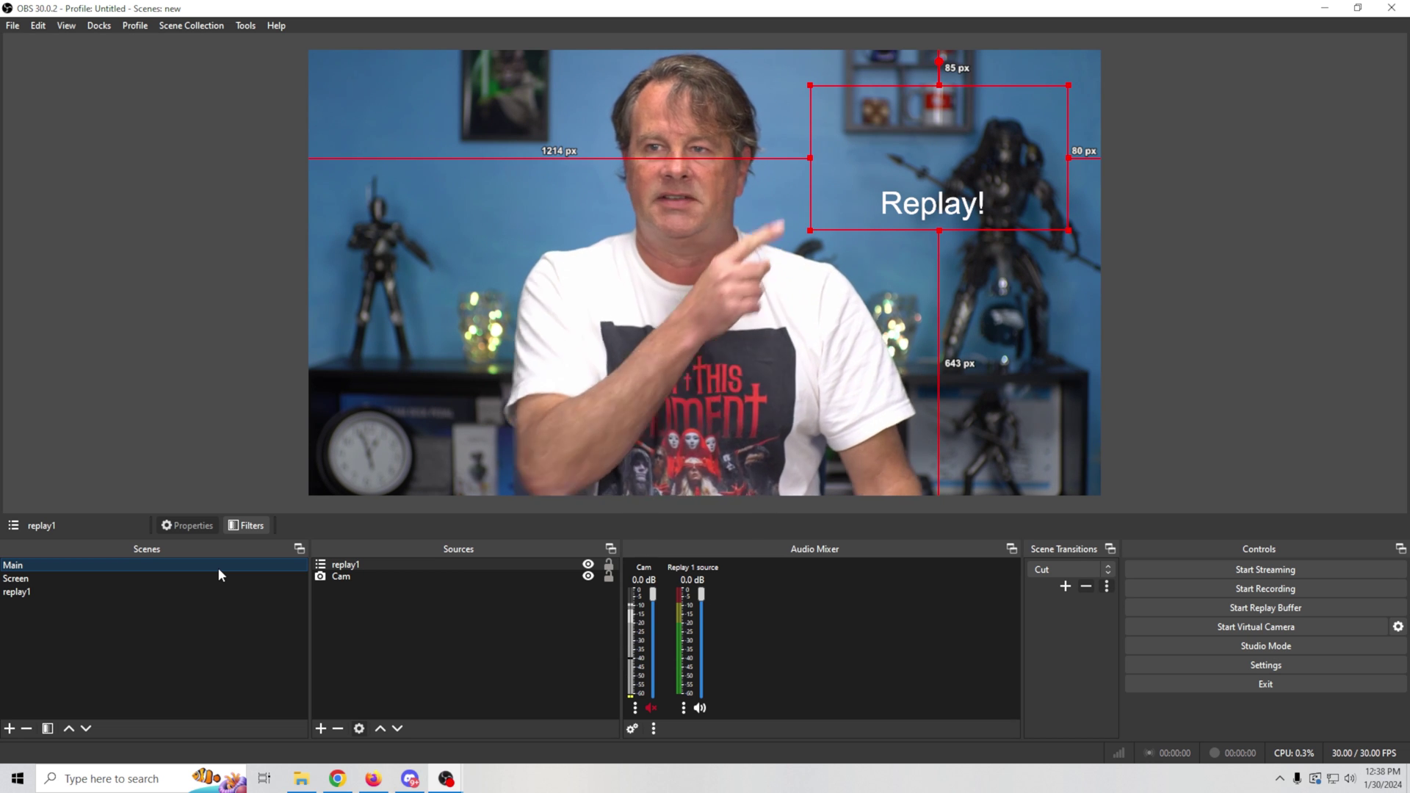
left_click(20, 598)
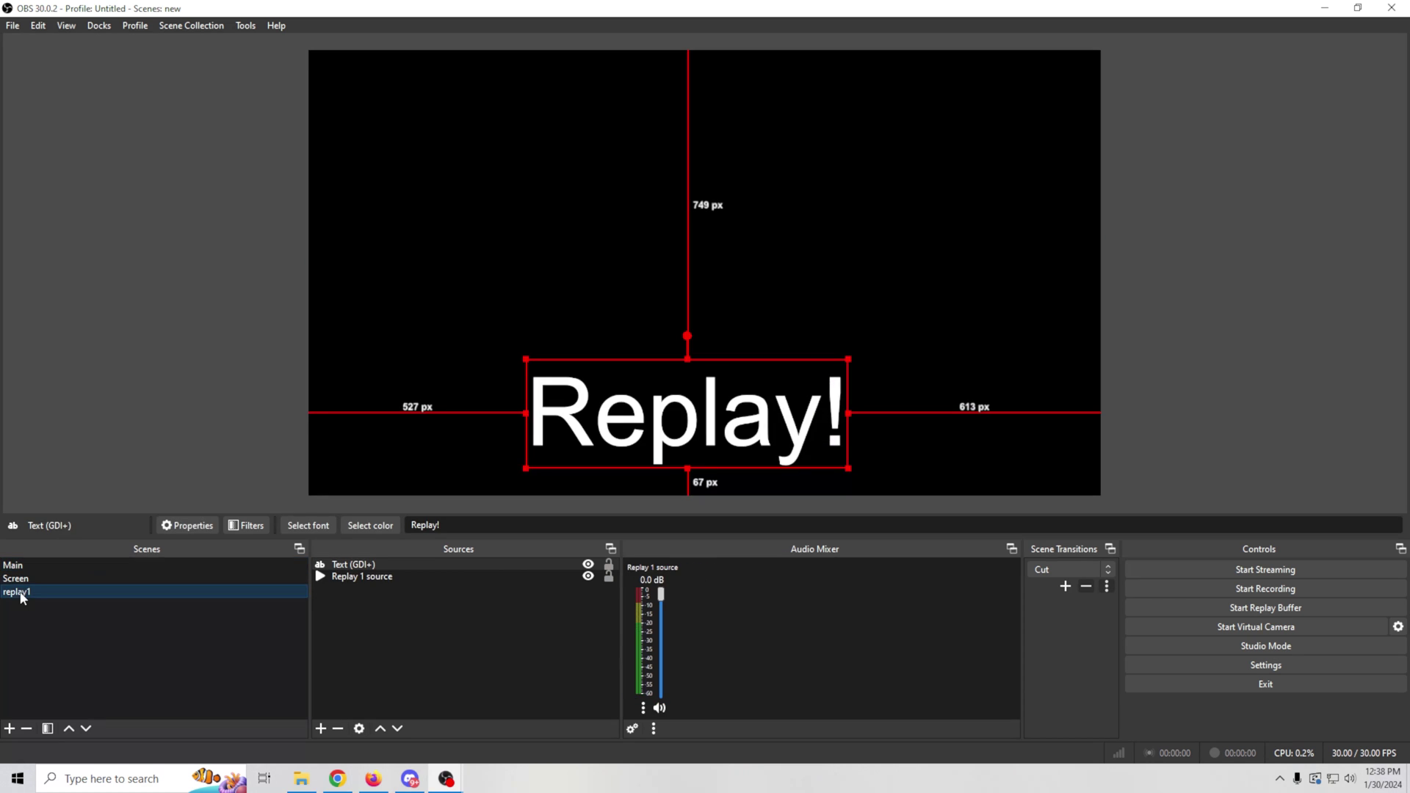
left_click(588, 565)
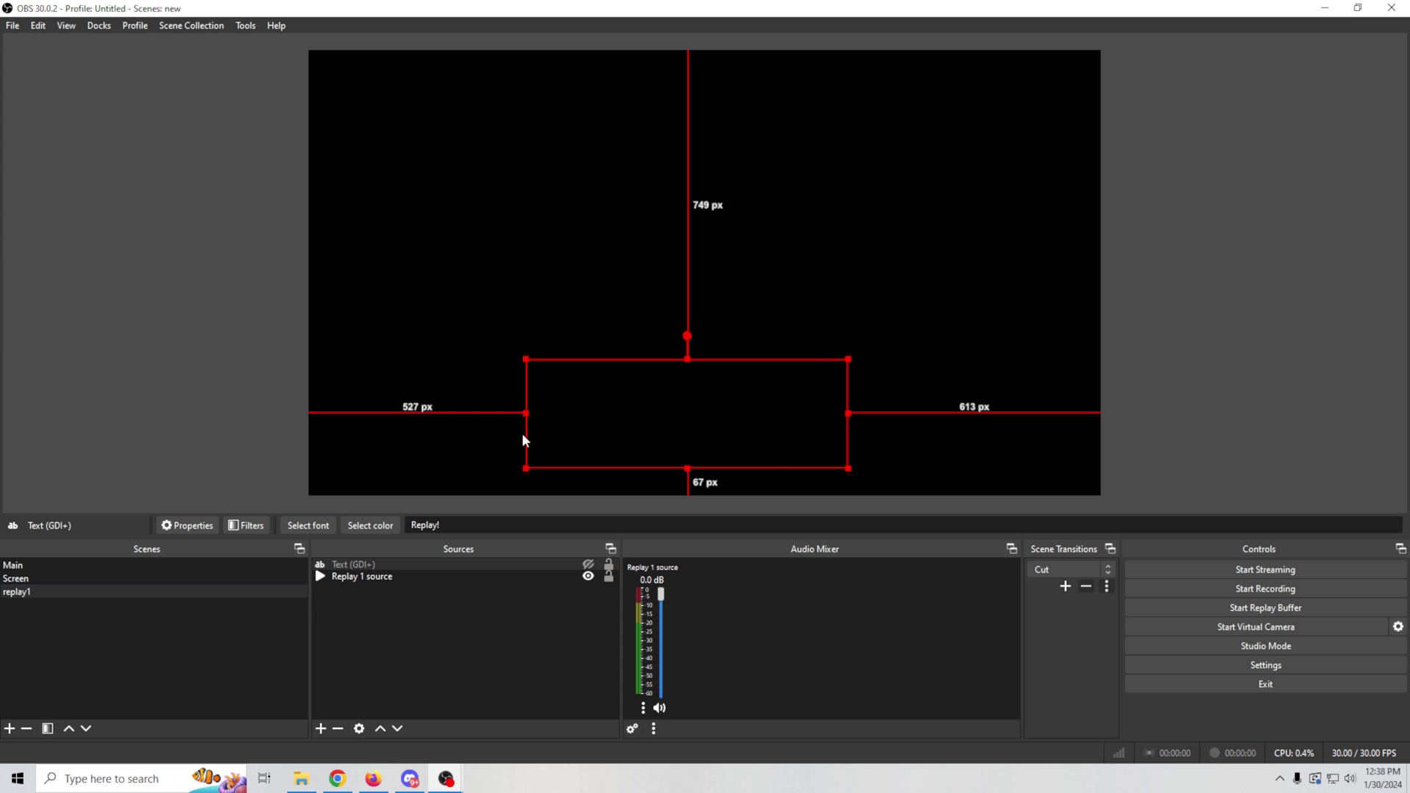
Assign the hotkeys F2 to showing and F3 to hiding the Text (GDI+) source of the replay1 scene, and save the settings.
left_click(1227, 663)
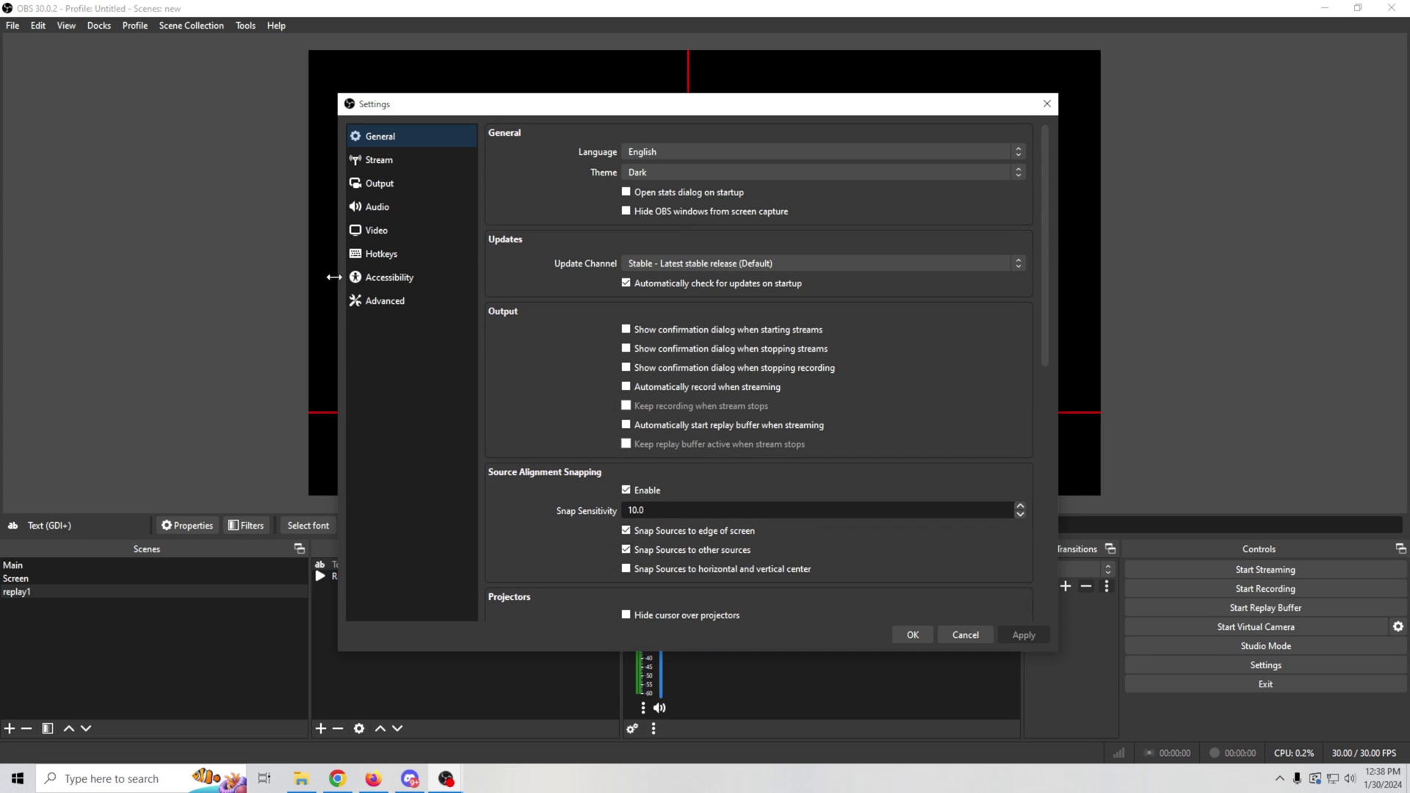
left_click(381, 257)
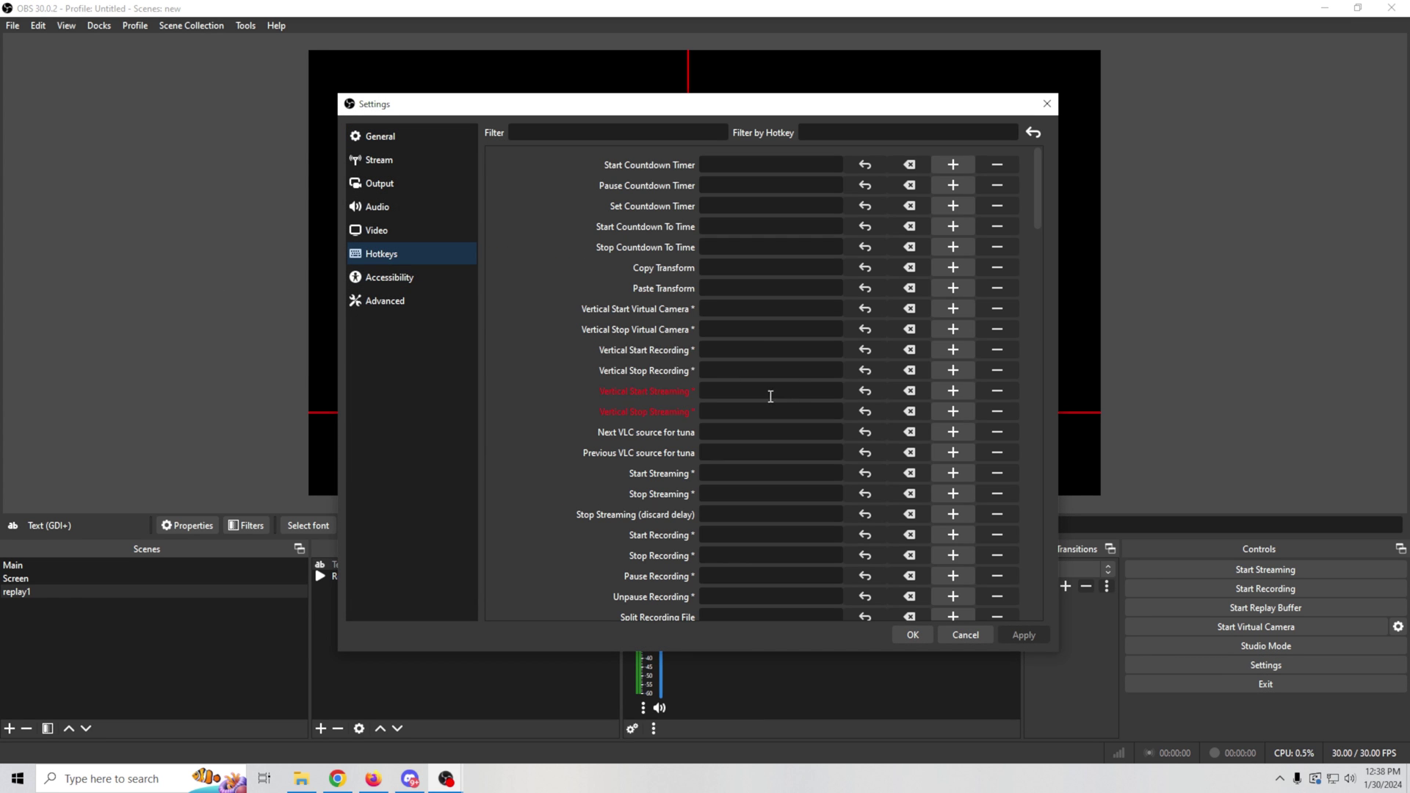
scroll(524, 375, "down", 20)
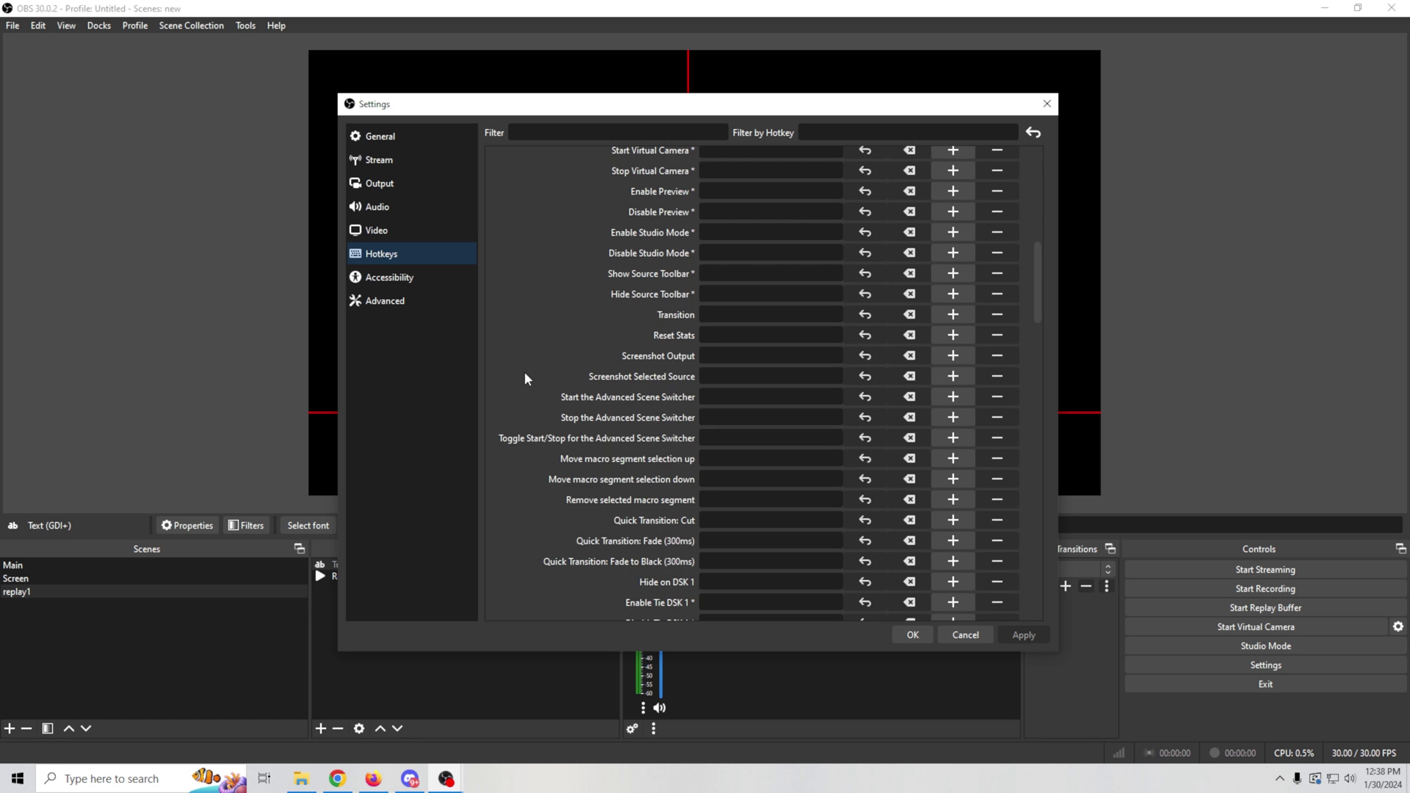
scroll(917, 407, "down", 15)
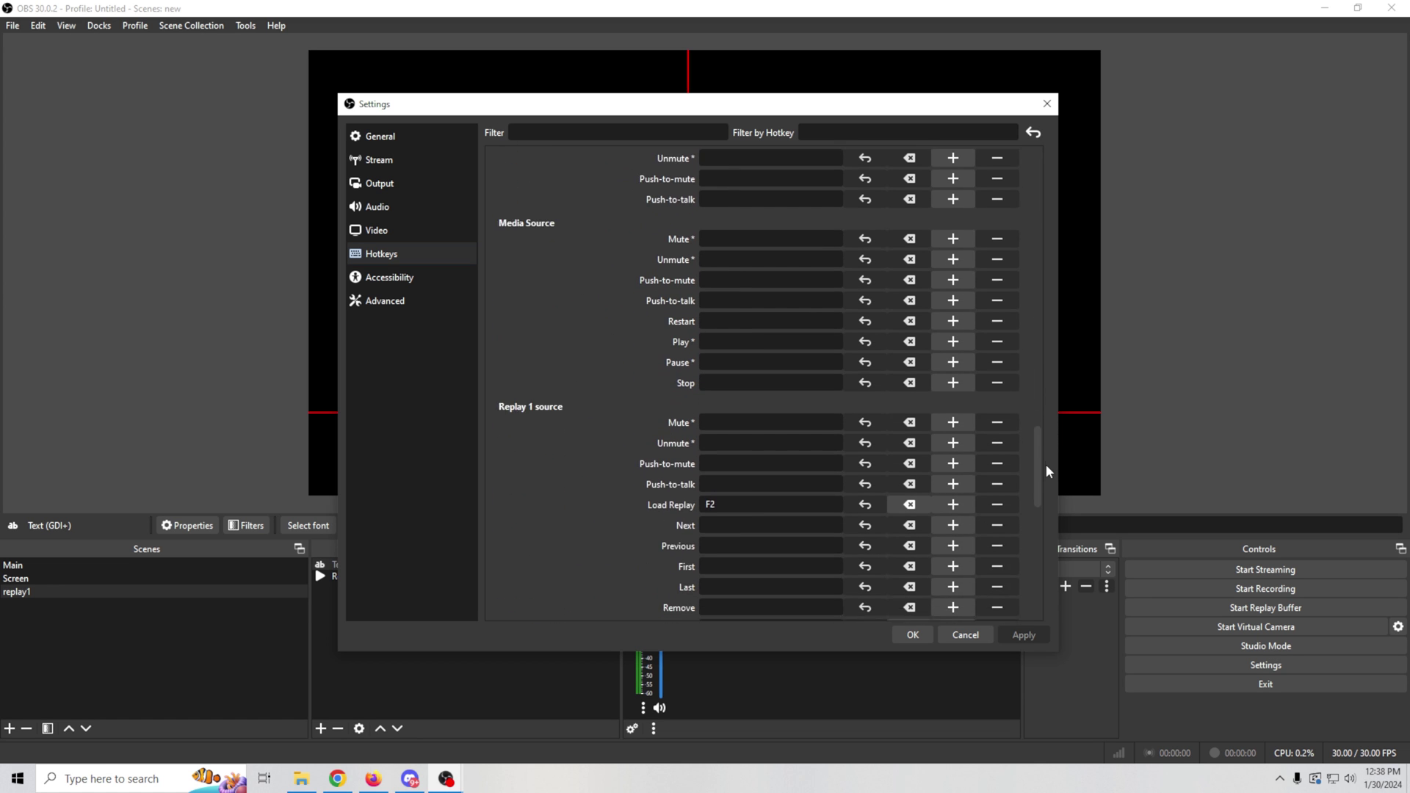
scroll(733, 371, "down", 2)
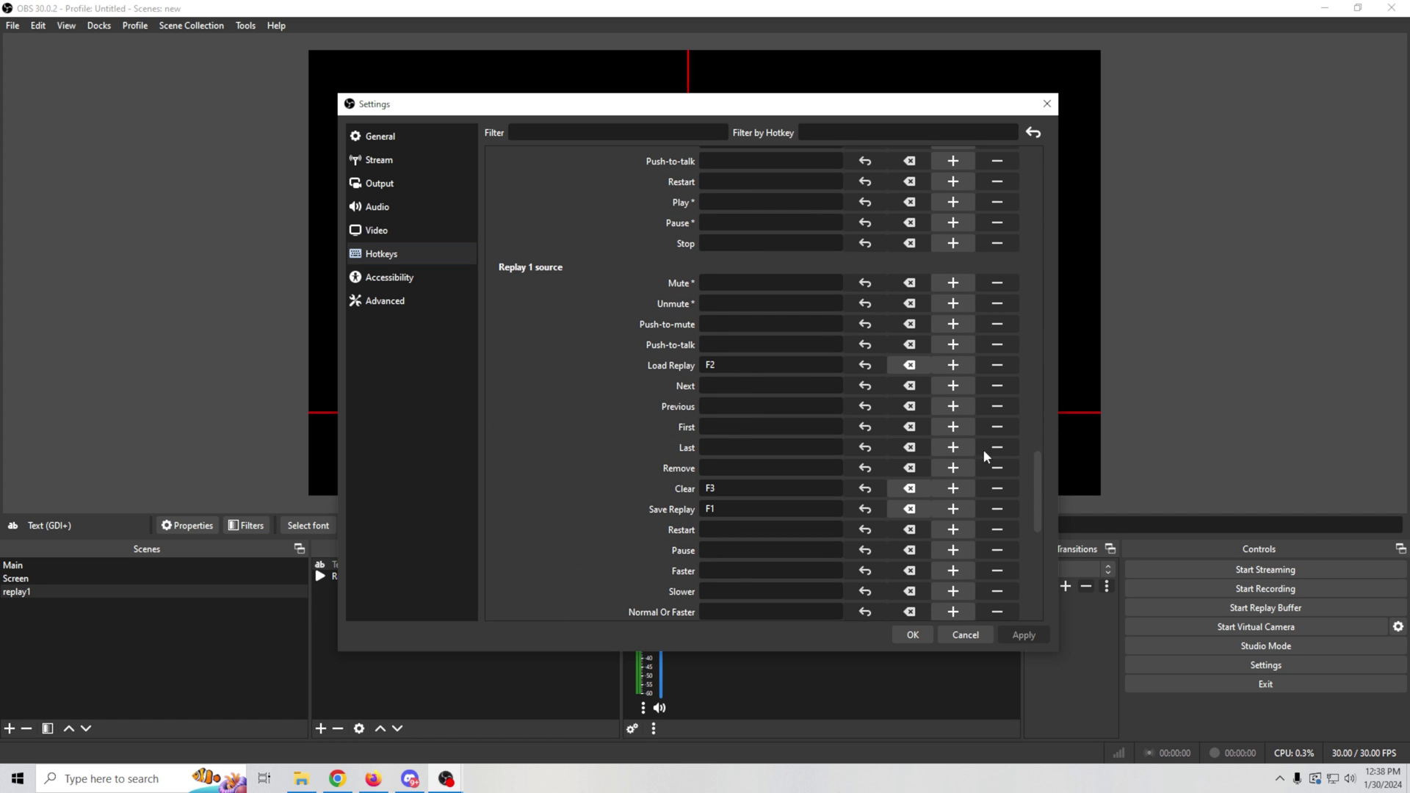
left_click_drag(1037, 483, 1039, 443)
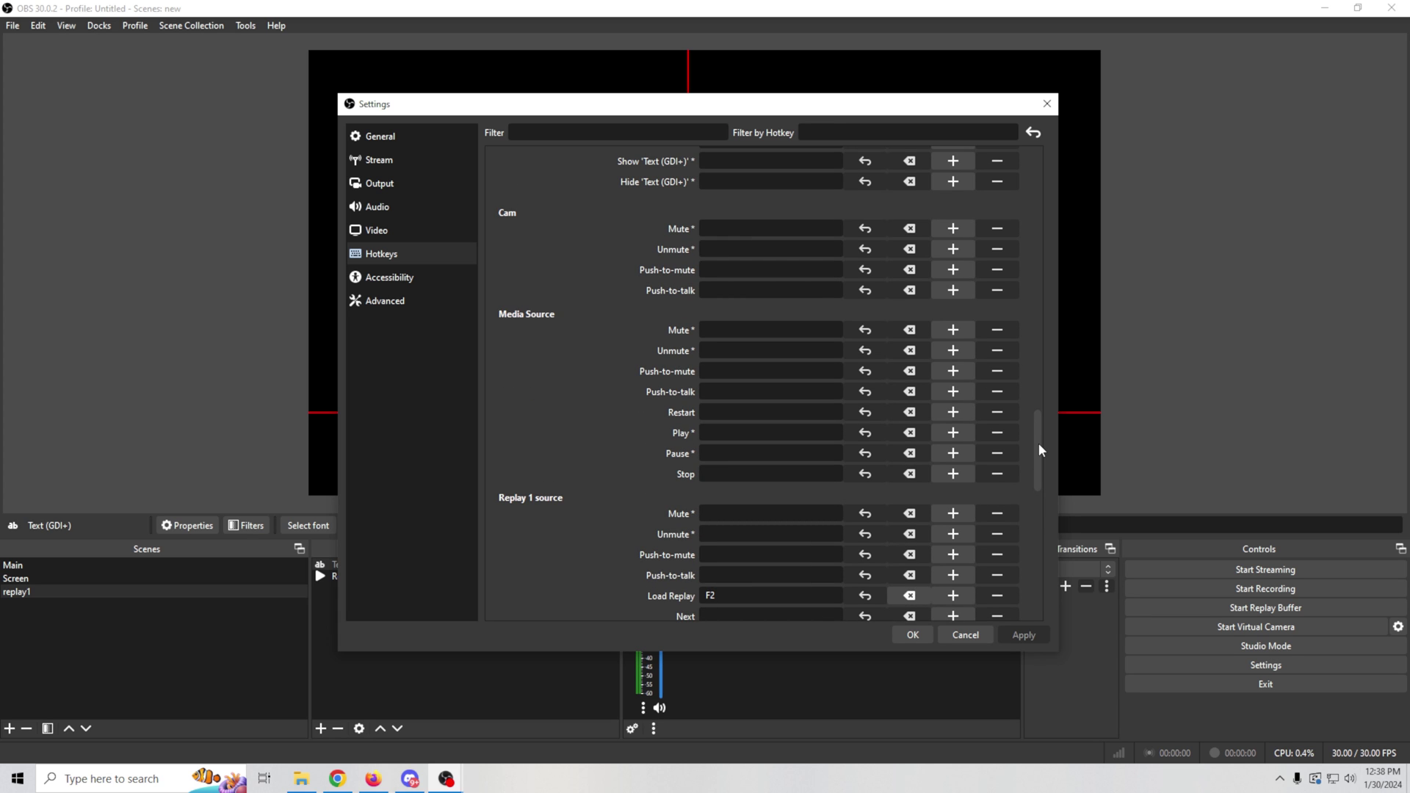
left_click_drag(1039, 443, 1043, 403)
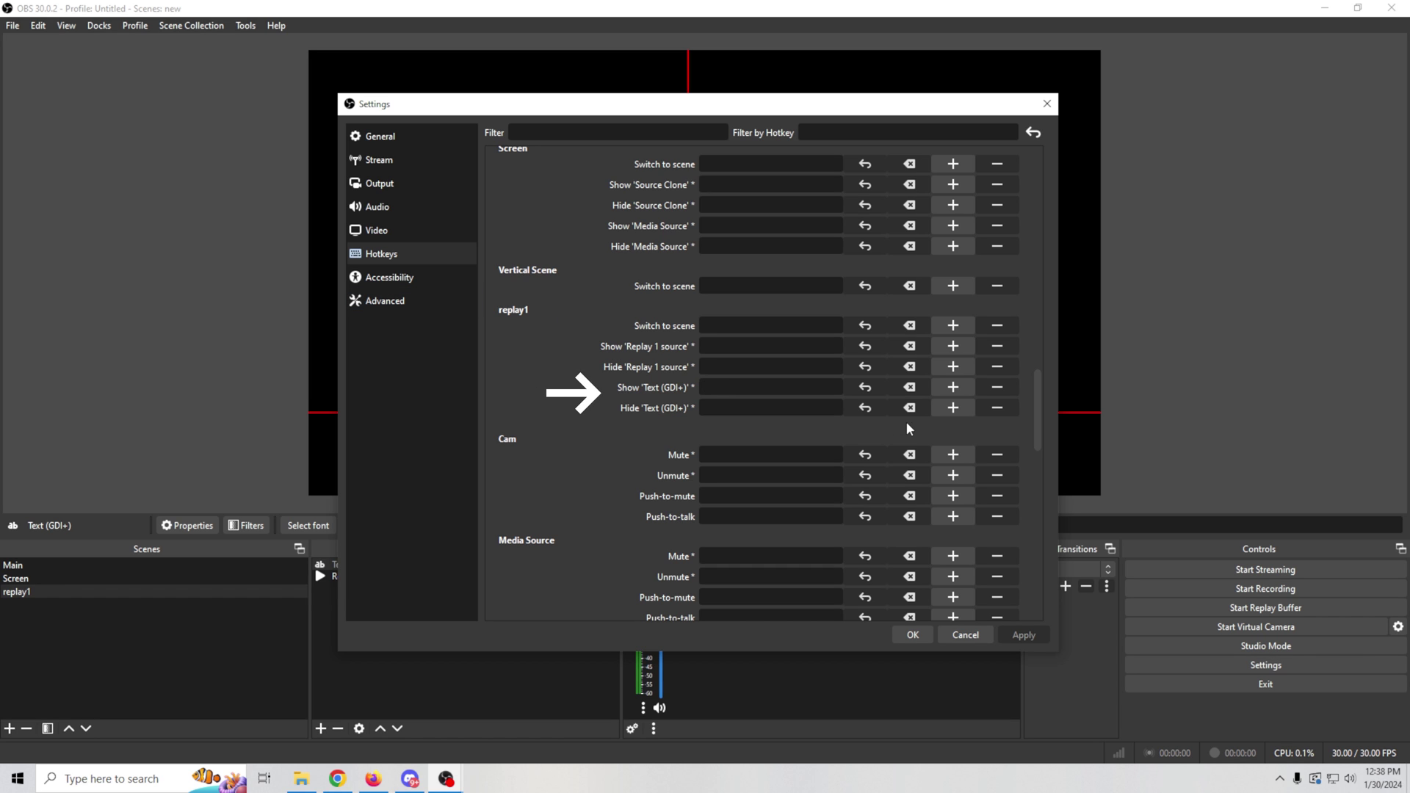
key("F2")
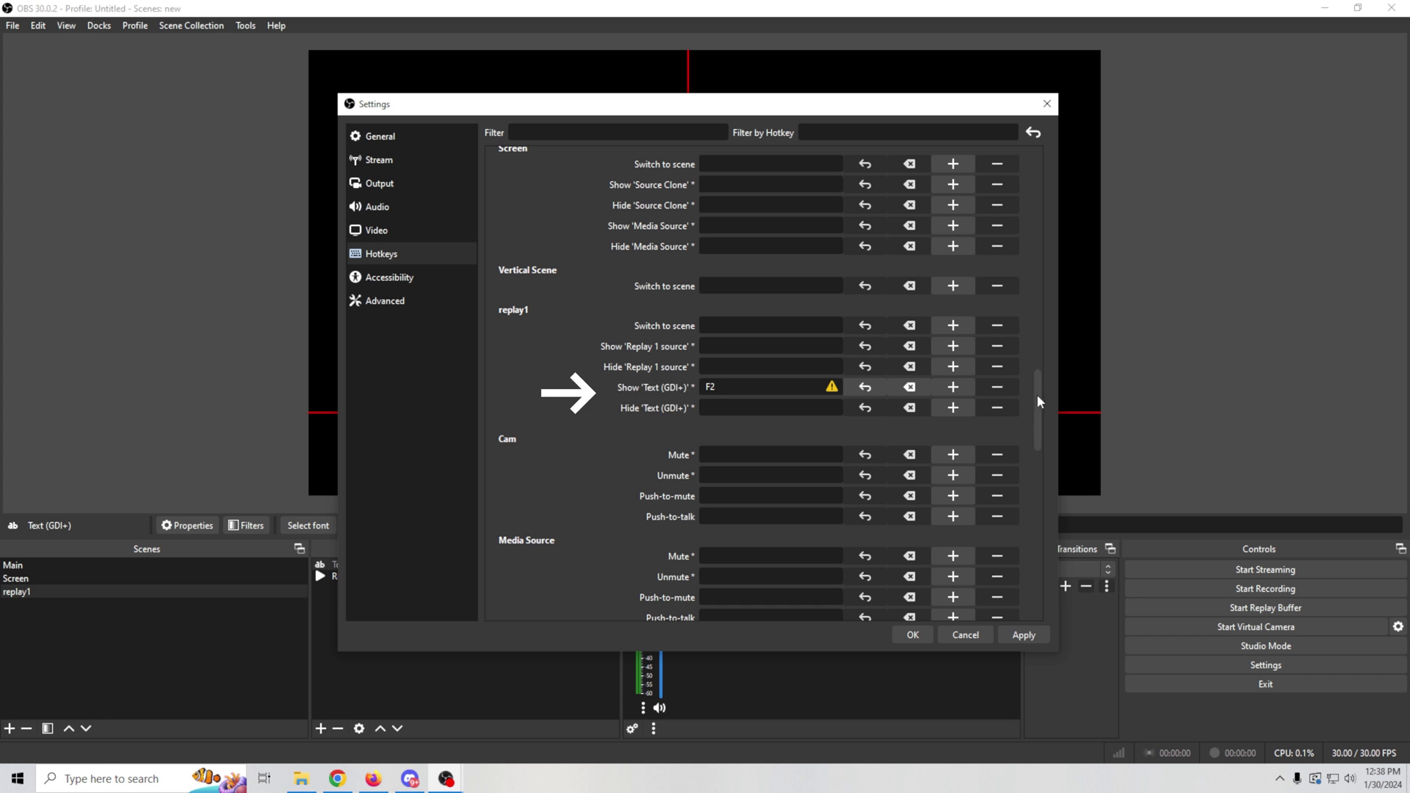
left_click_drag(1036, 420, 1036, 503)
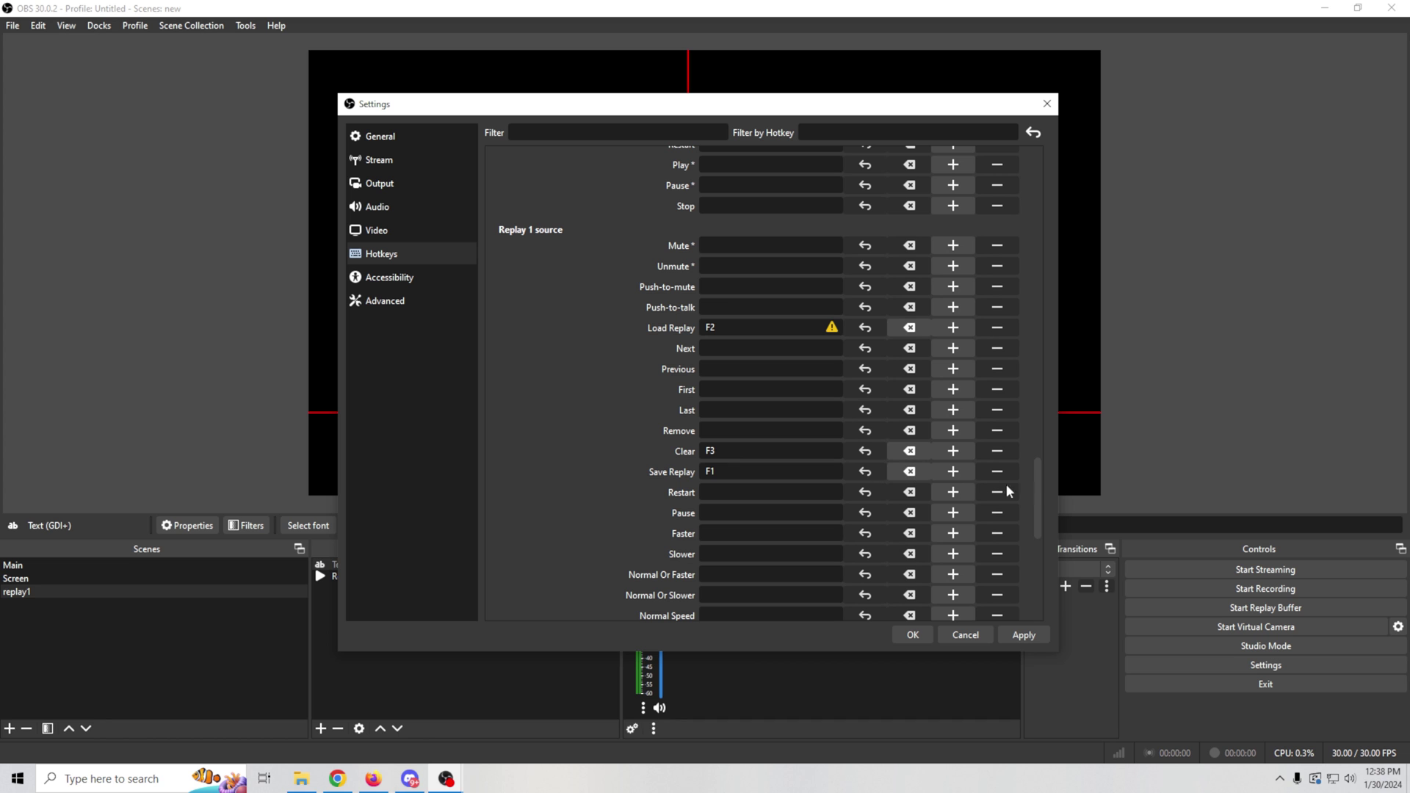
left_click_drag(1038, 479, 1034, 398)
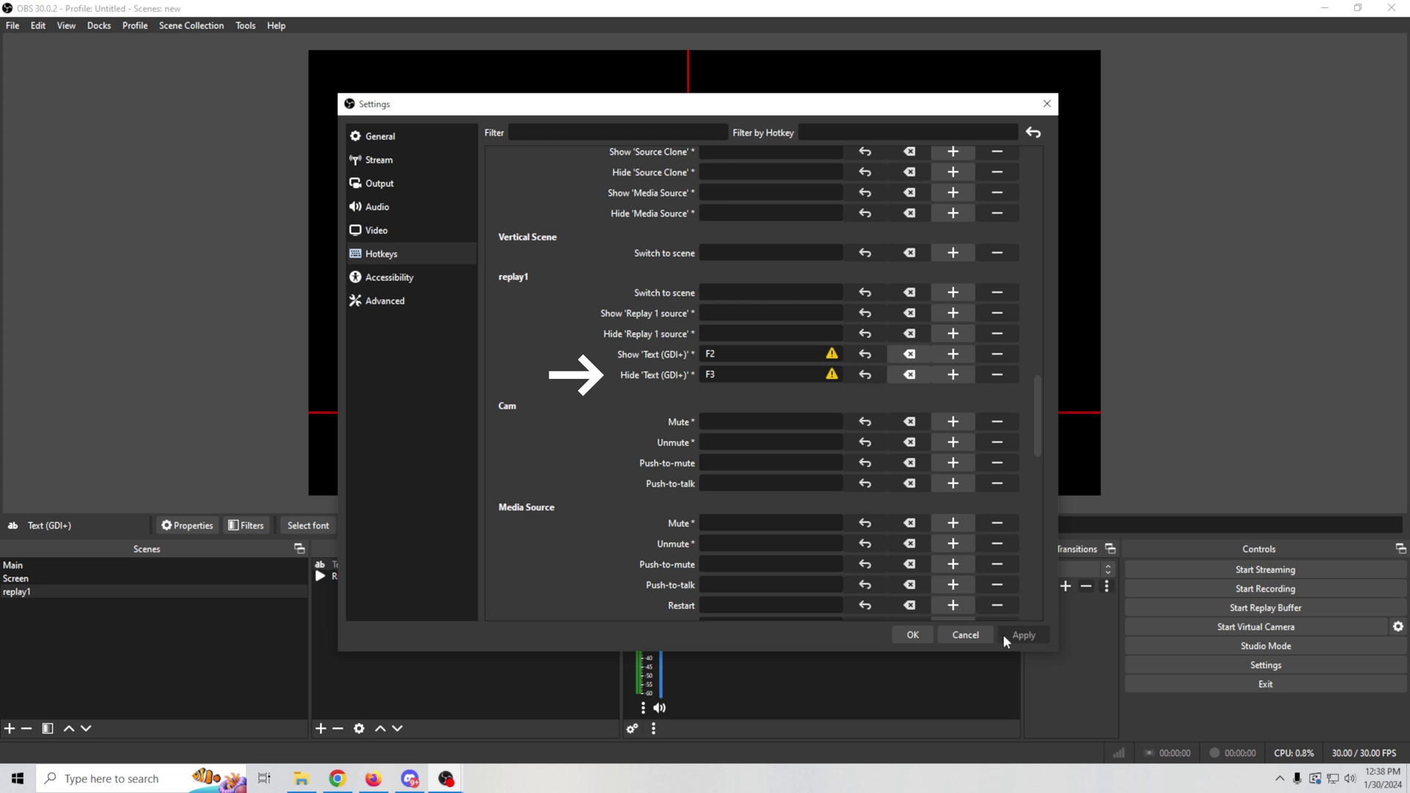
left_click(911, 636)
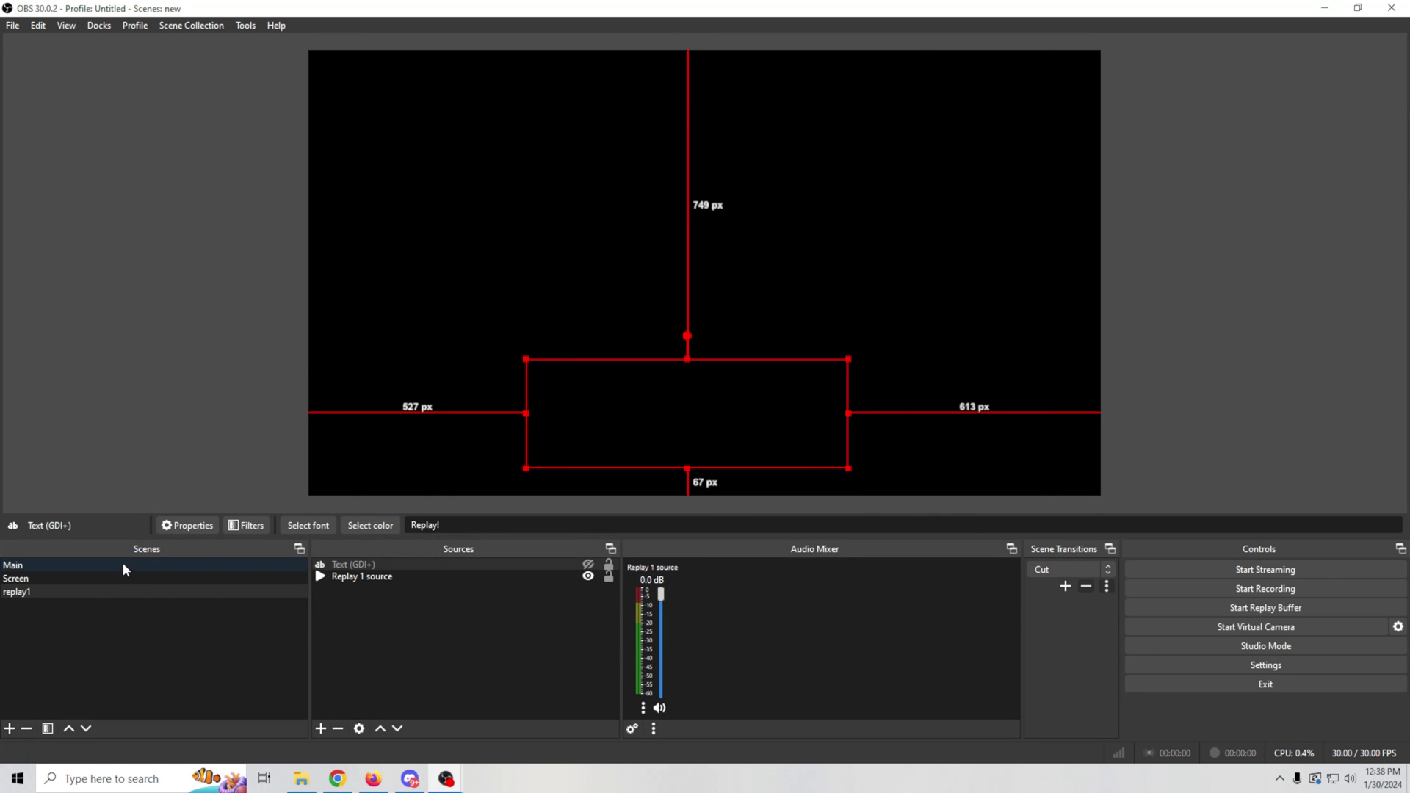
Switch to the Main scene and save and load a replay to test the text hotkeys.
left_click(122, 564)
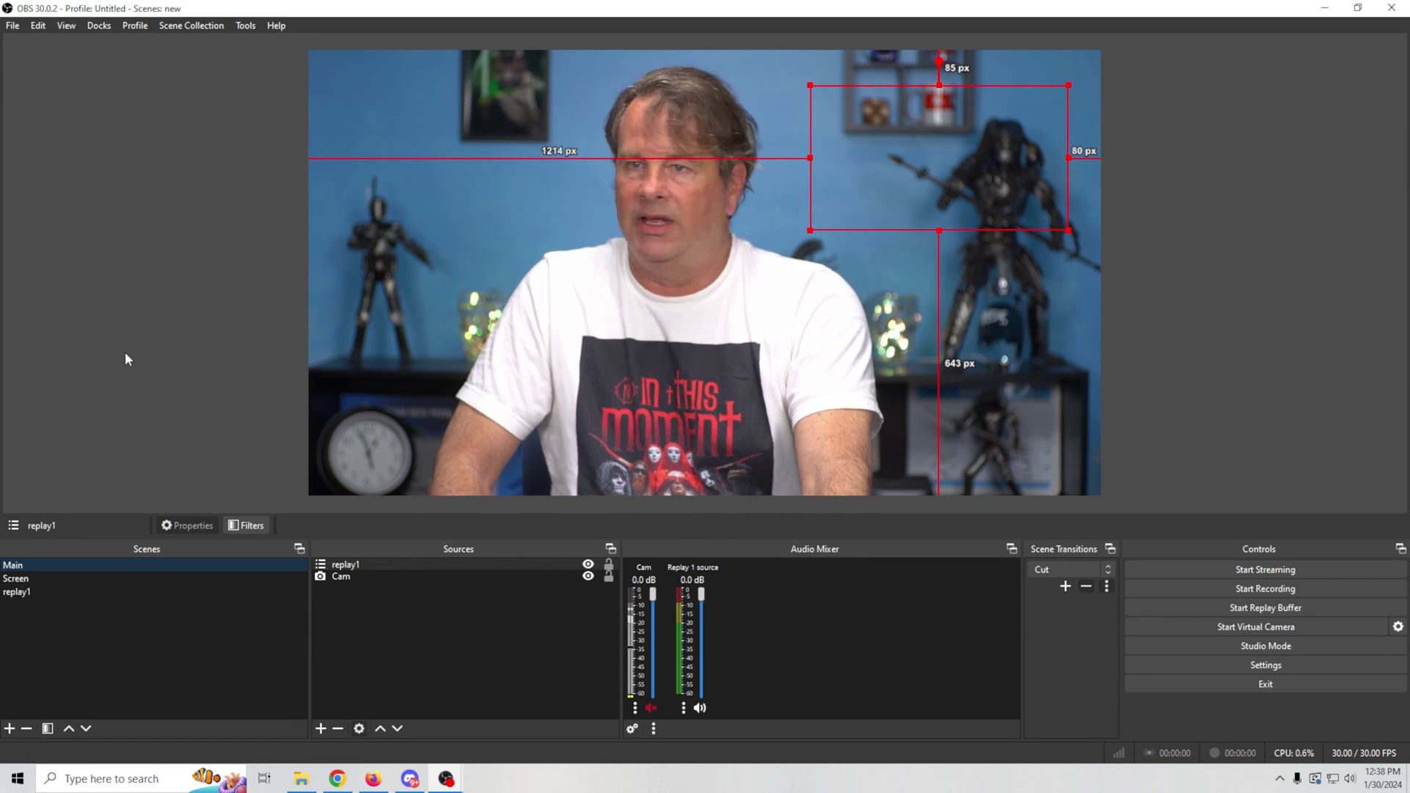
key("F1")
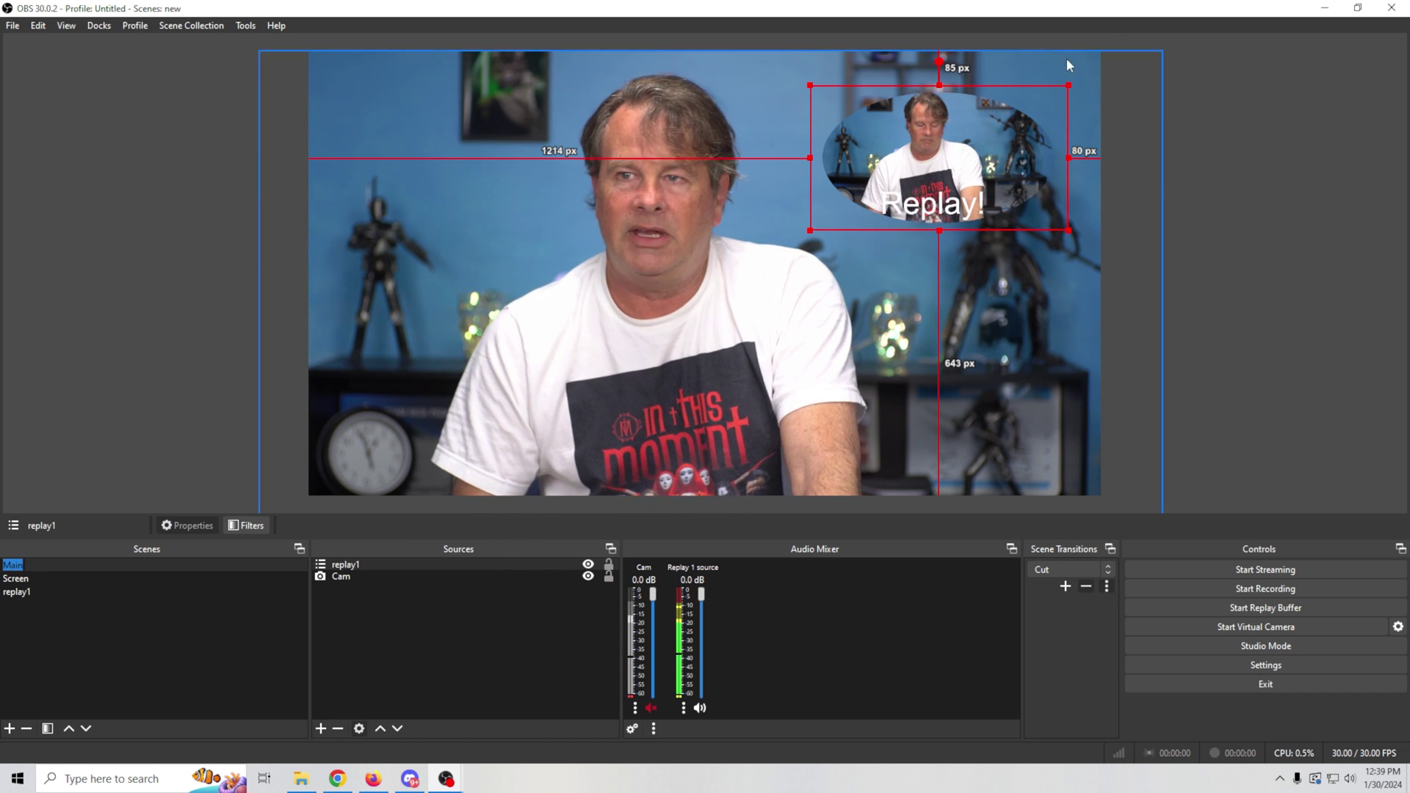
Add a Shadow filter to the replay1 source in the Main scene.
left_click(340, 565)
right_click(340, 569)
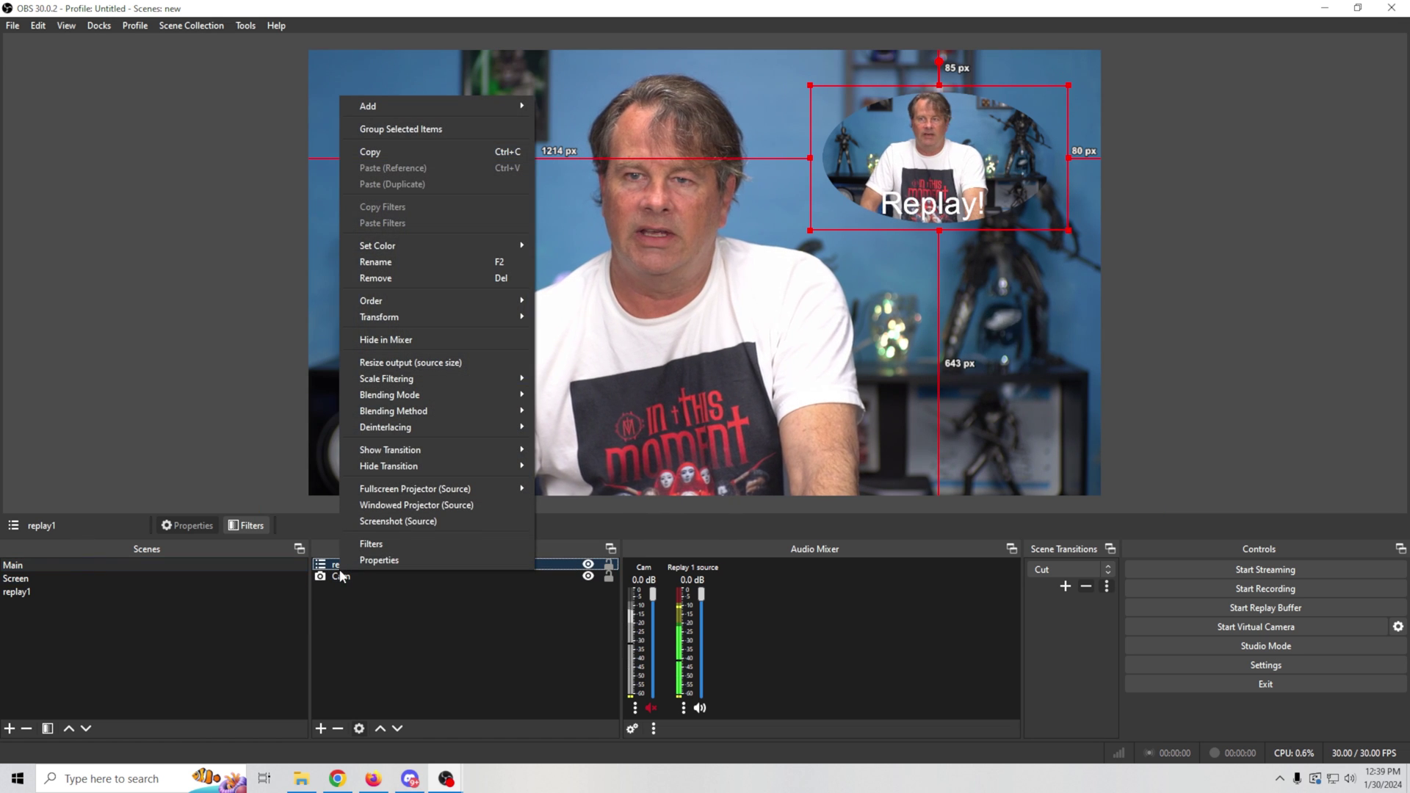
left_click(369, 543)
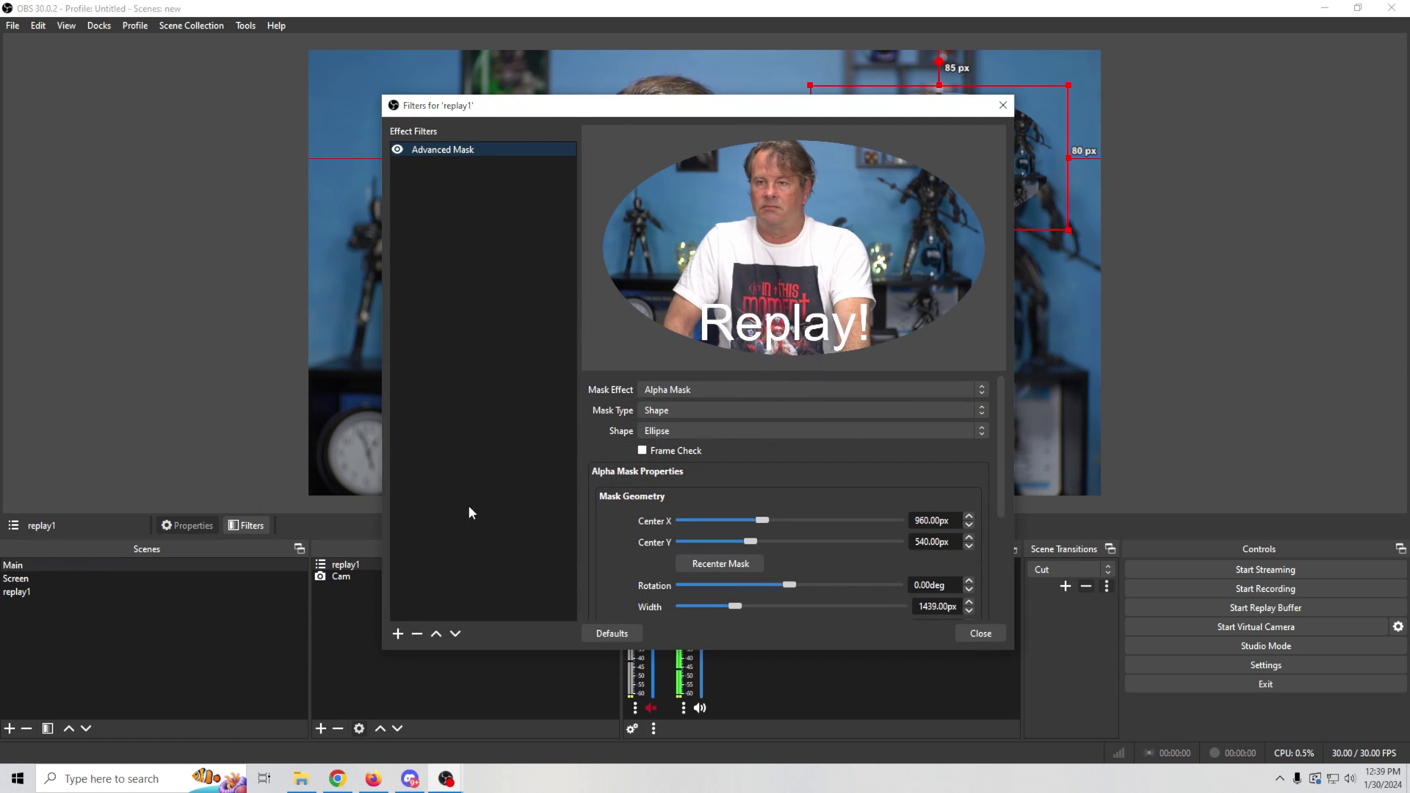
left_click(397, 634)
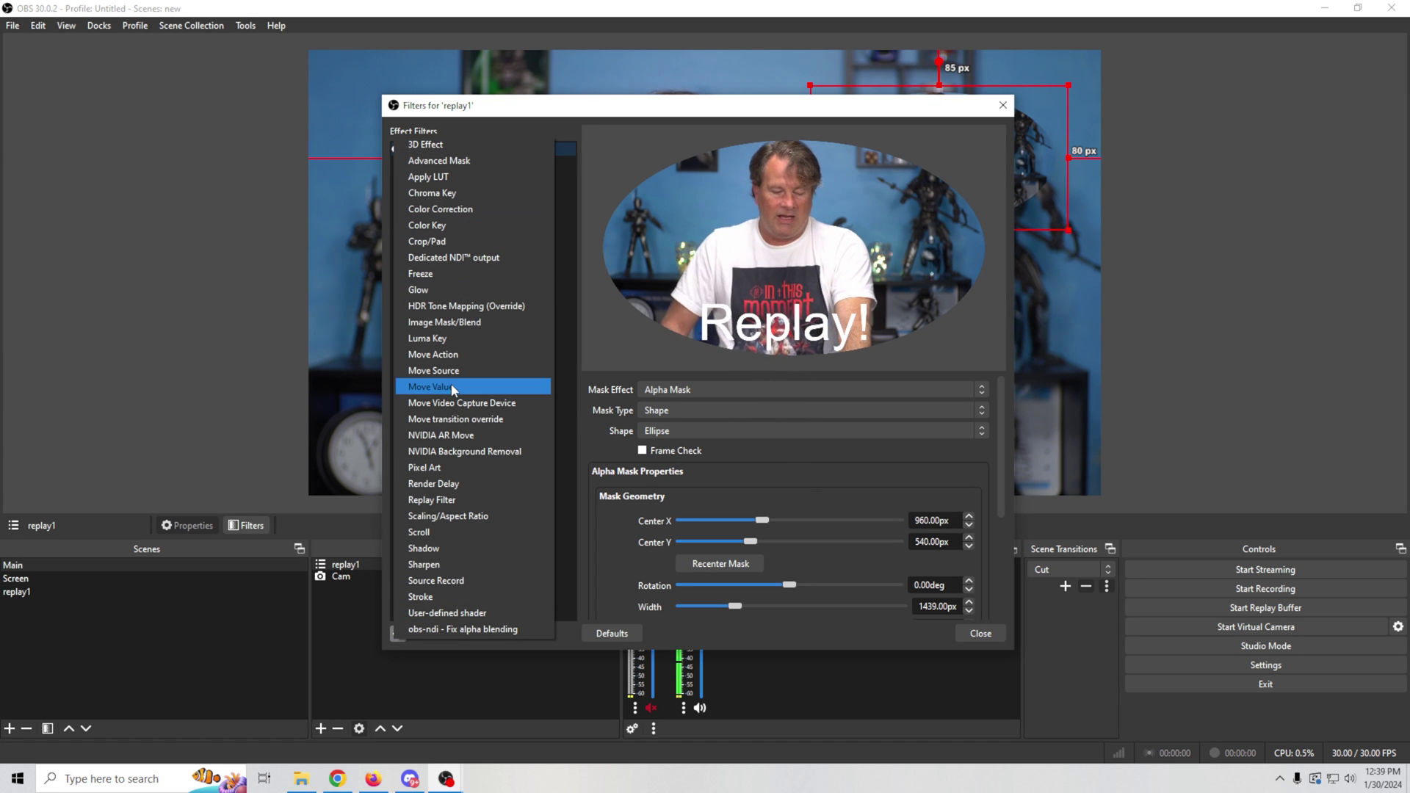
left_click(455, 547)
left_click(652, 396)
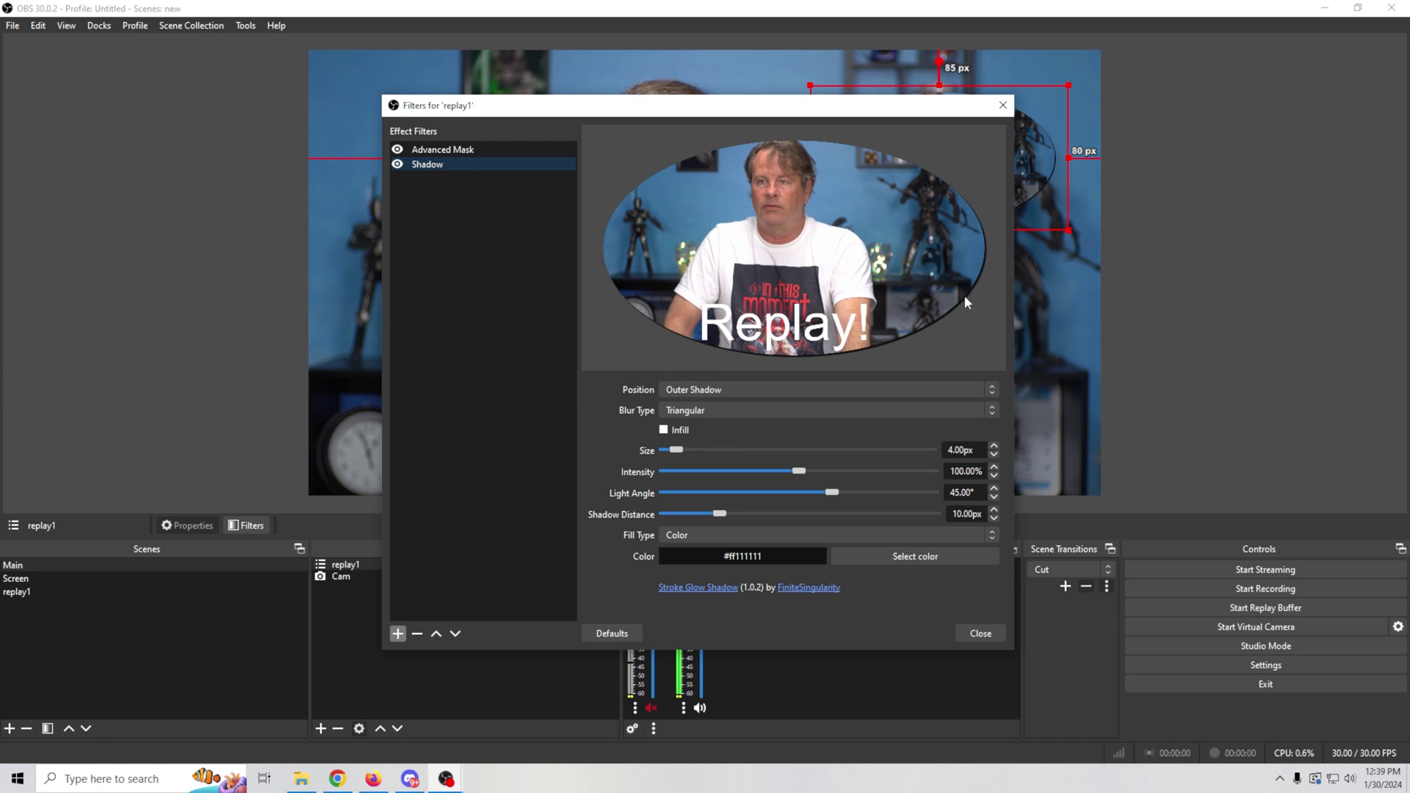
Set the shadow's size to 80 px, light angle to 60.70° and shadow distance to 25 px, and close the filters.
left_click_drag(681, 448, 684, 454)
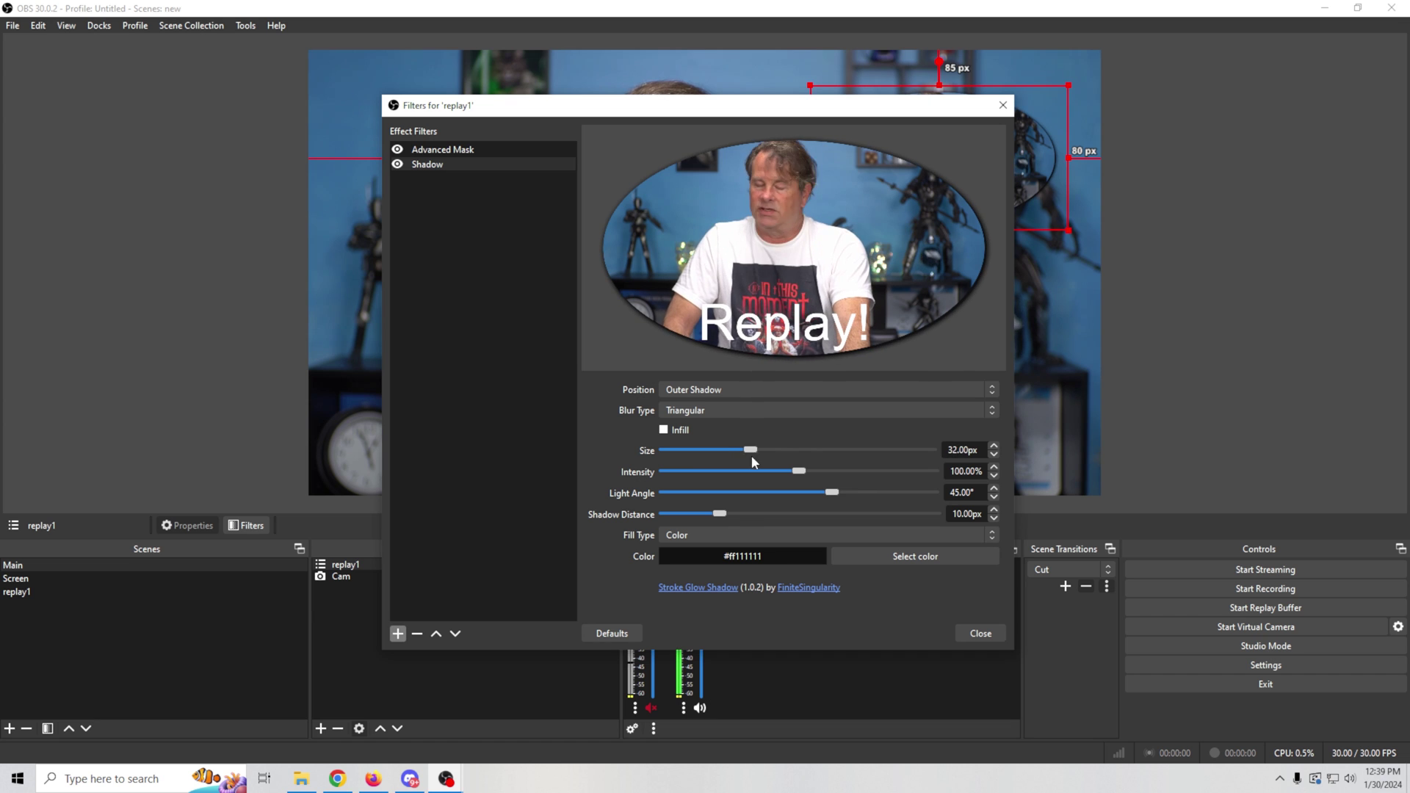
left_click_drag(850, 465, 876, 466)
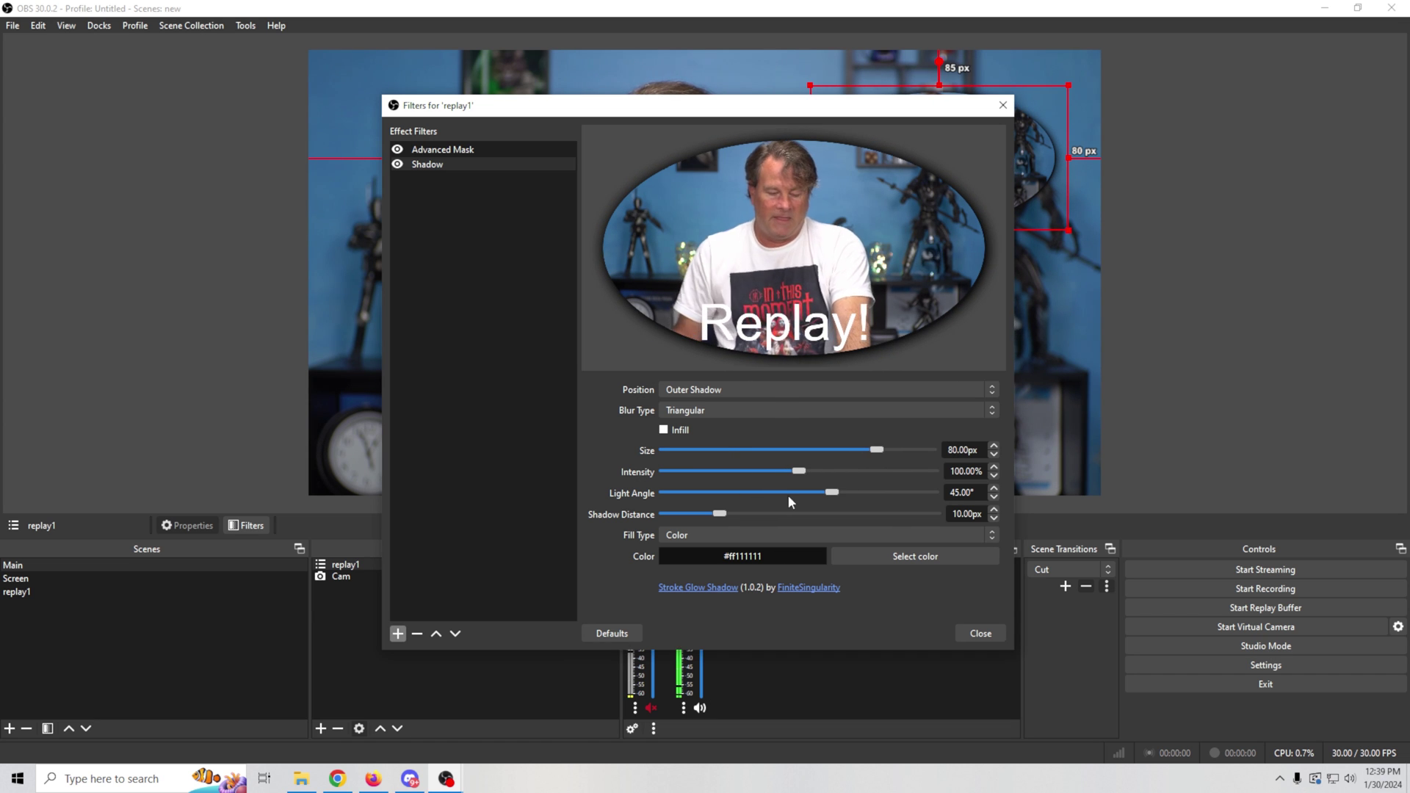
left_click_drag(801, 494, 837, 512)
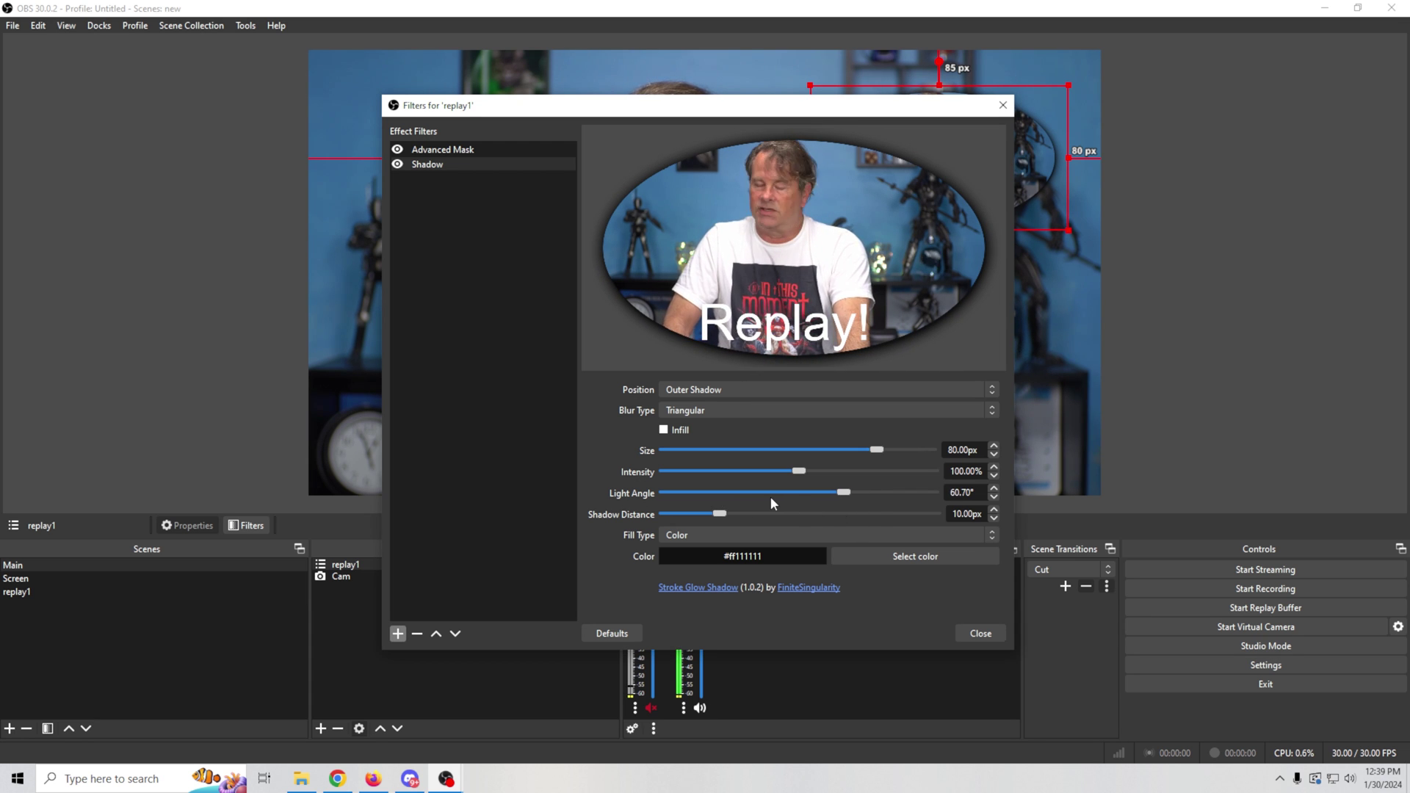
left_click_drag(719, 514, 798, 518)
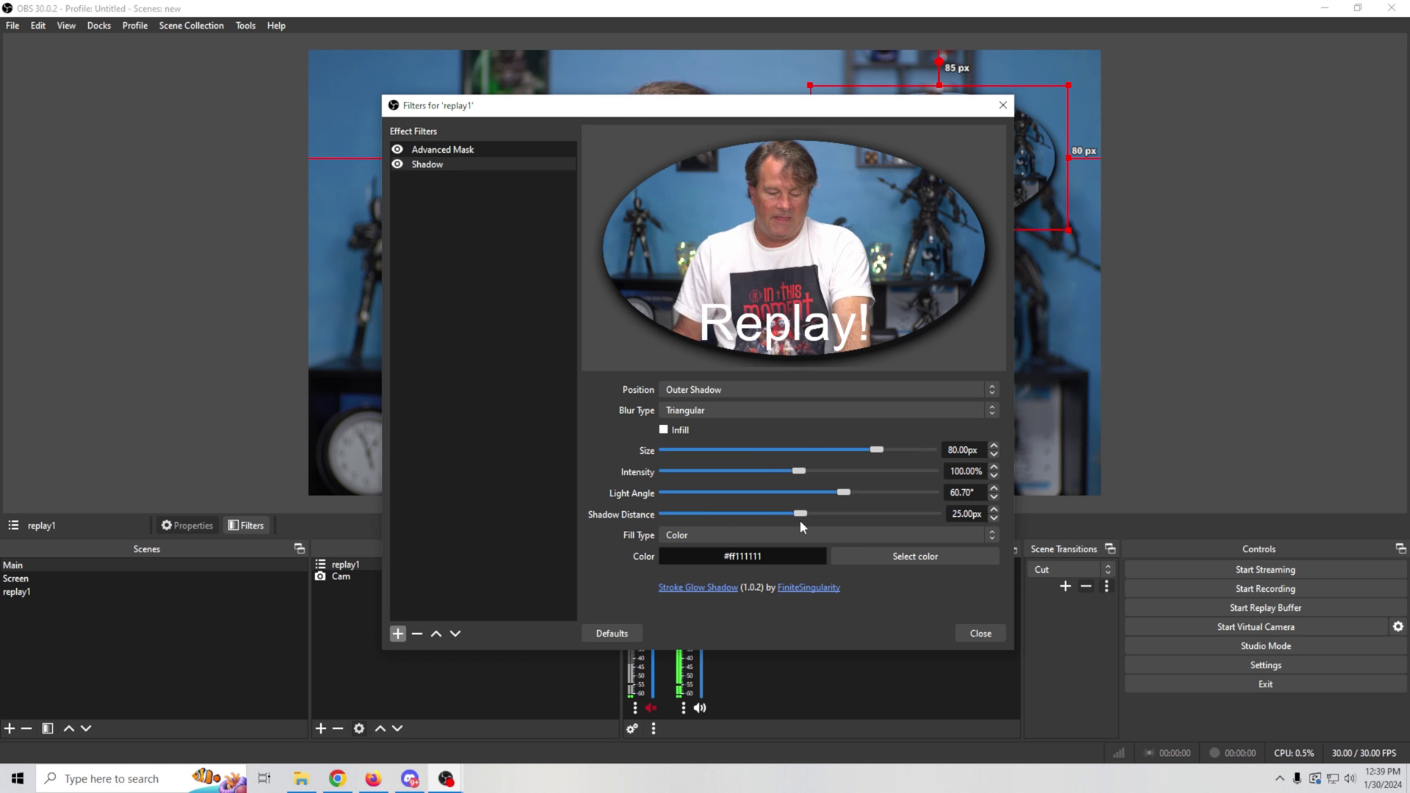
left_click(981, 633)
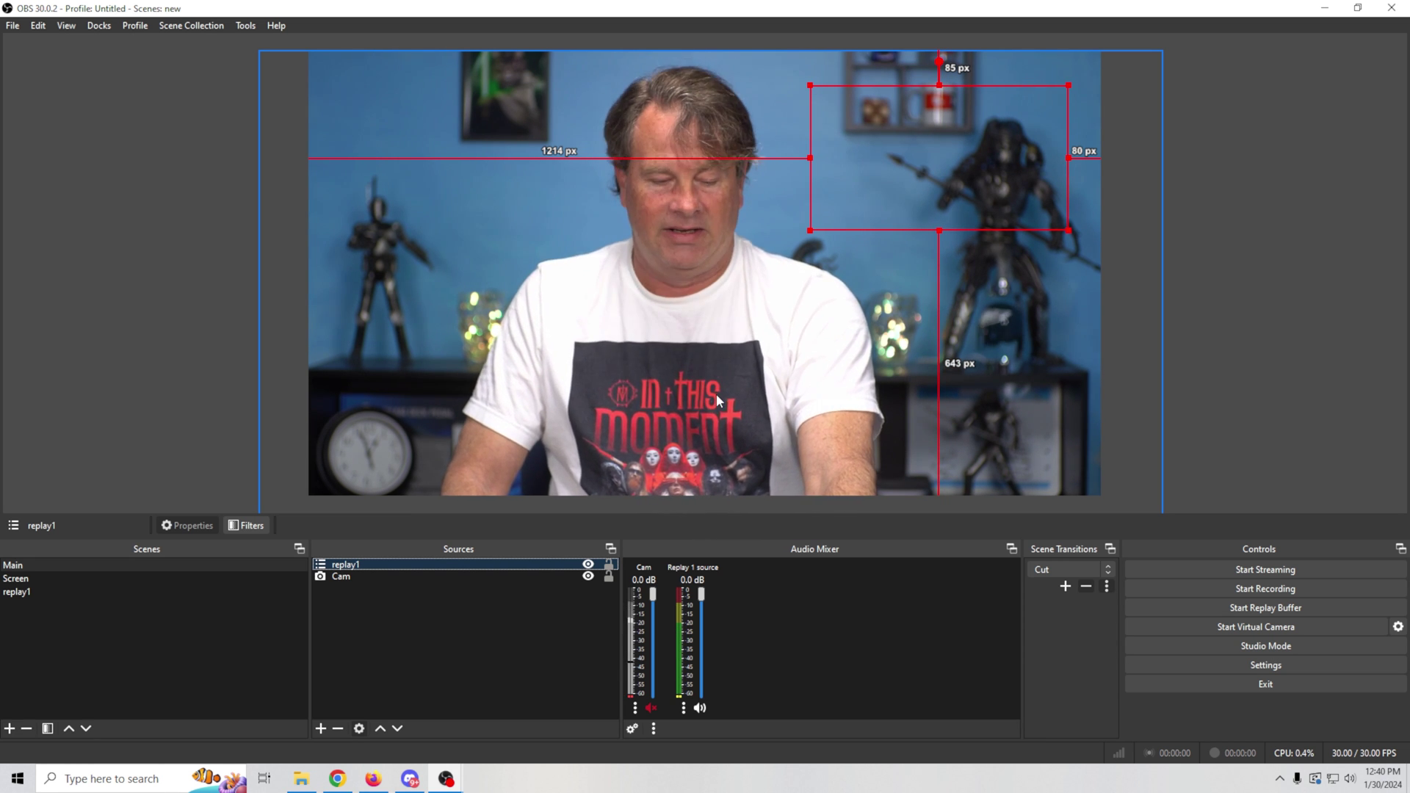
Load the replay to check the shadowed overlay, and mute Replay 1 source while unmuting Cam in the audio mixer.
key("F2")
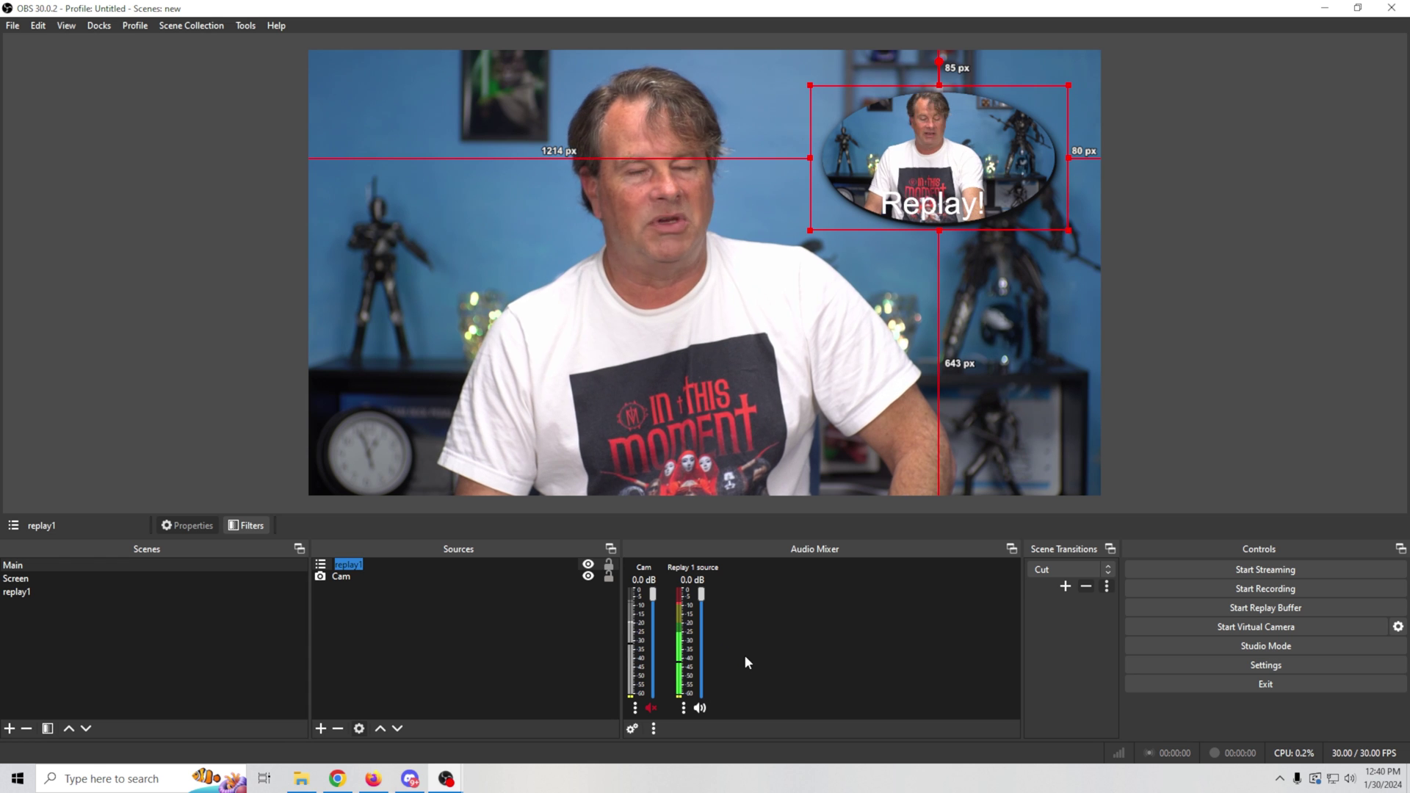
left_click(951, 720)
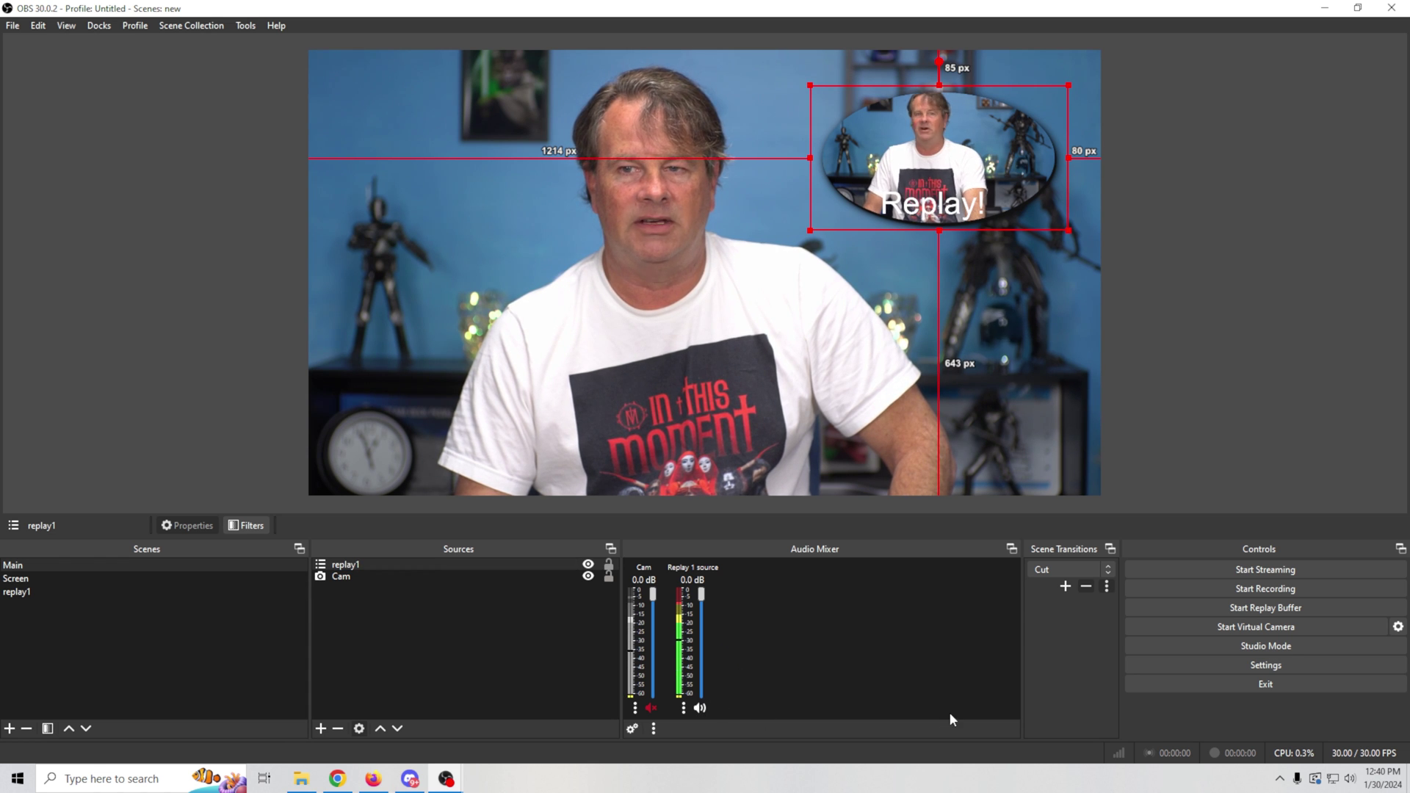
right_click(693, 711)
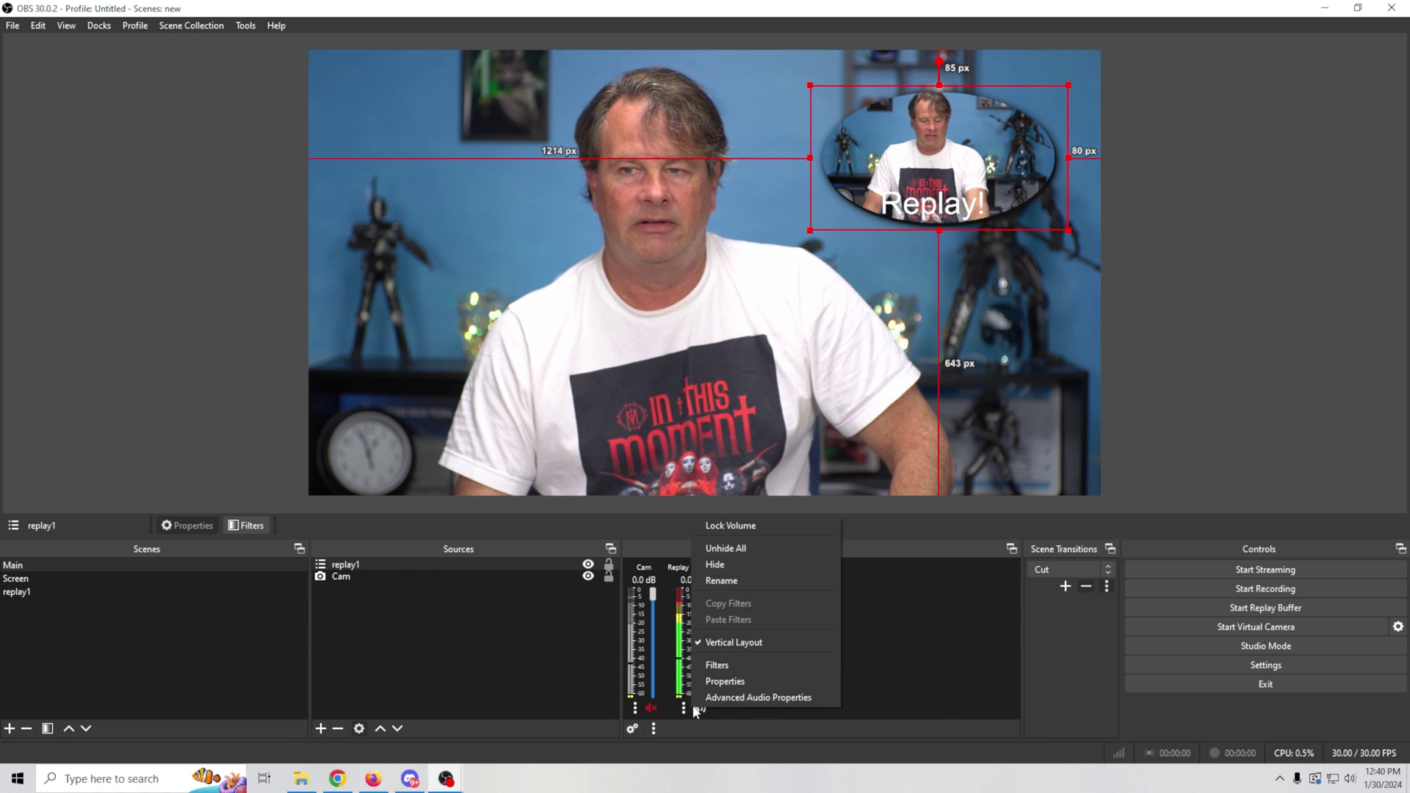
left_click(937, 658)
left_click(699, 707)
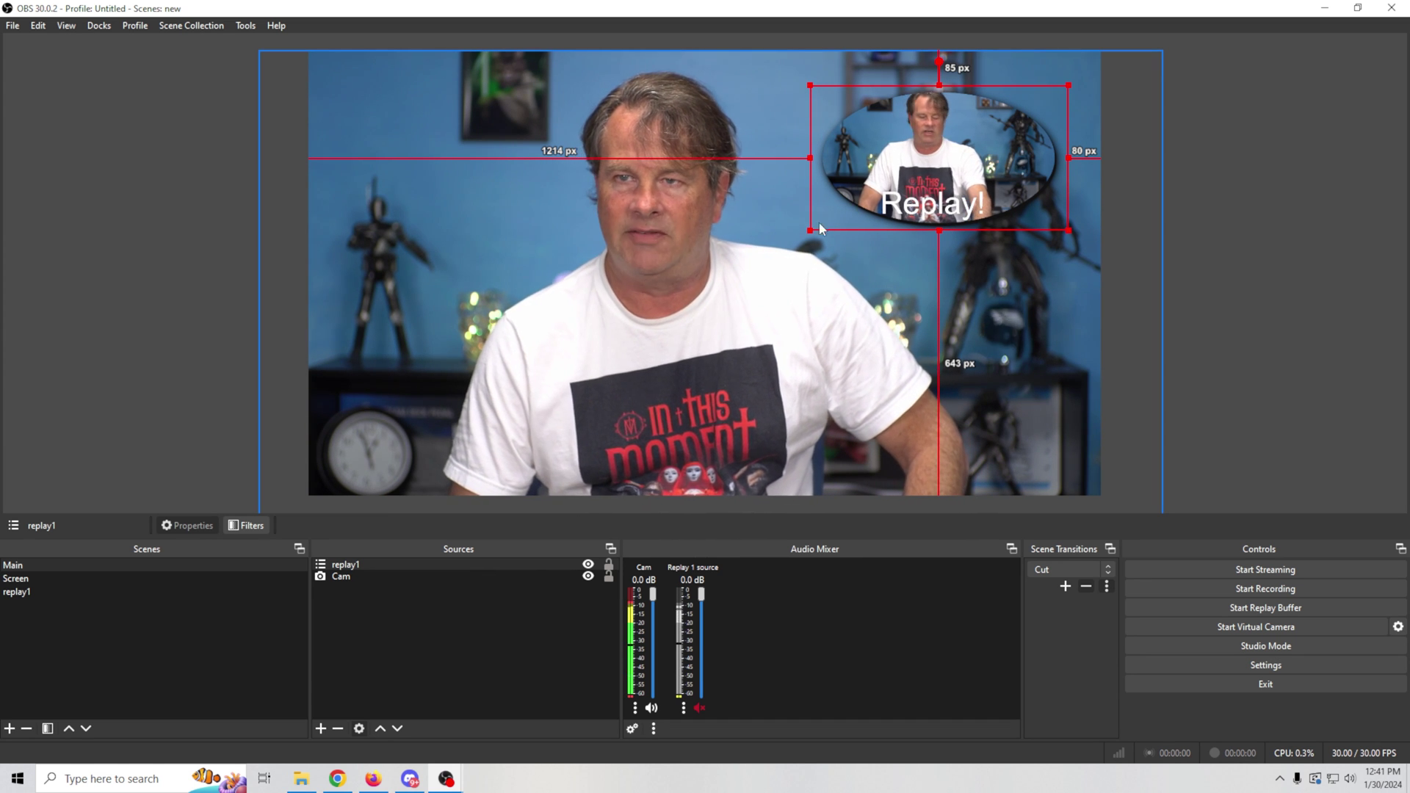
Resize the replay1 overlay until it sits about 1138 px from the picture's left edge and 600 px above its bottom edge.
left_click_drag(810, 232, 521, 398)
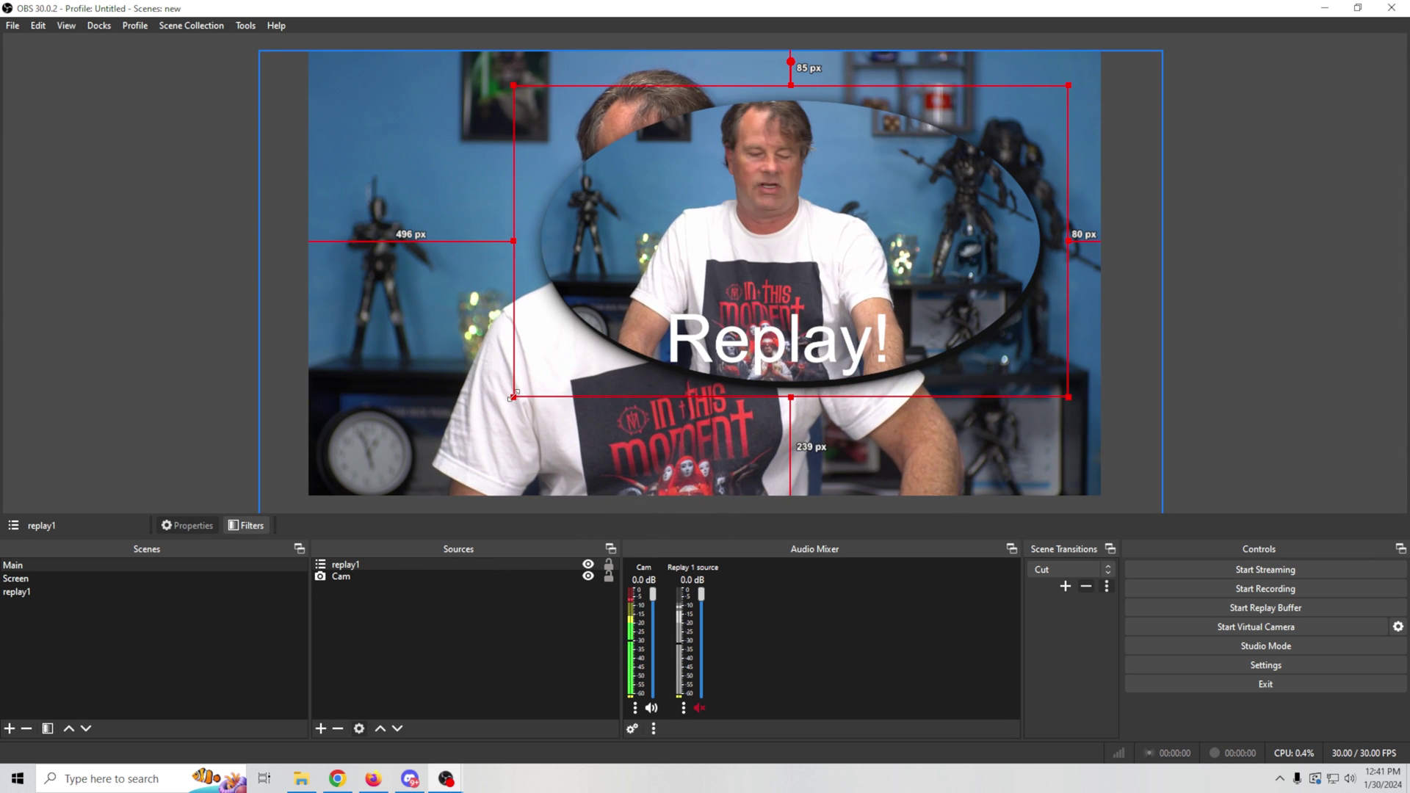
left_click_drag(513, 397, 827, 248)
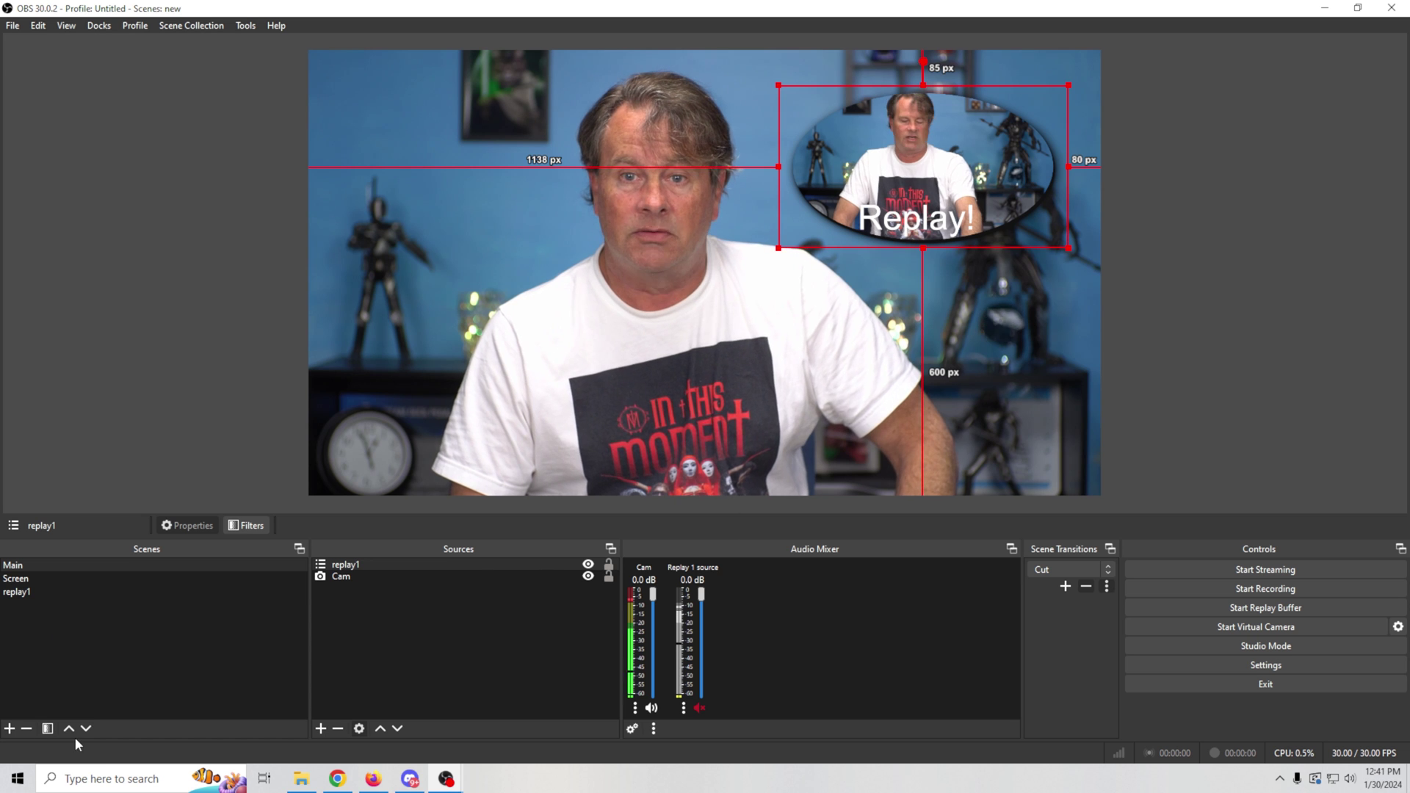
Create a scene named "Replay 2" and move it to the end of the scene list.
left_click(10, 728)
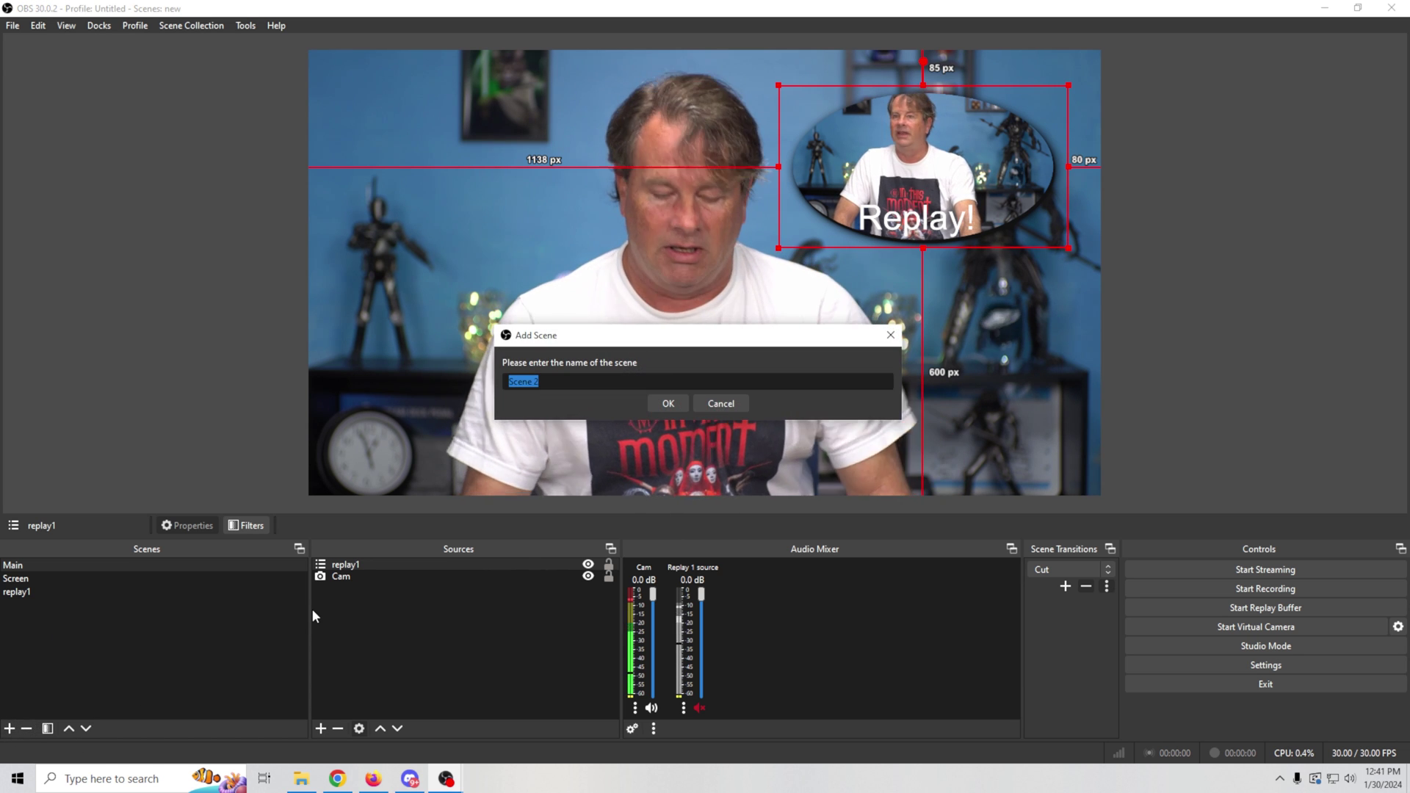
type("Replay 2")
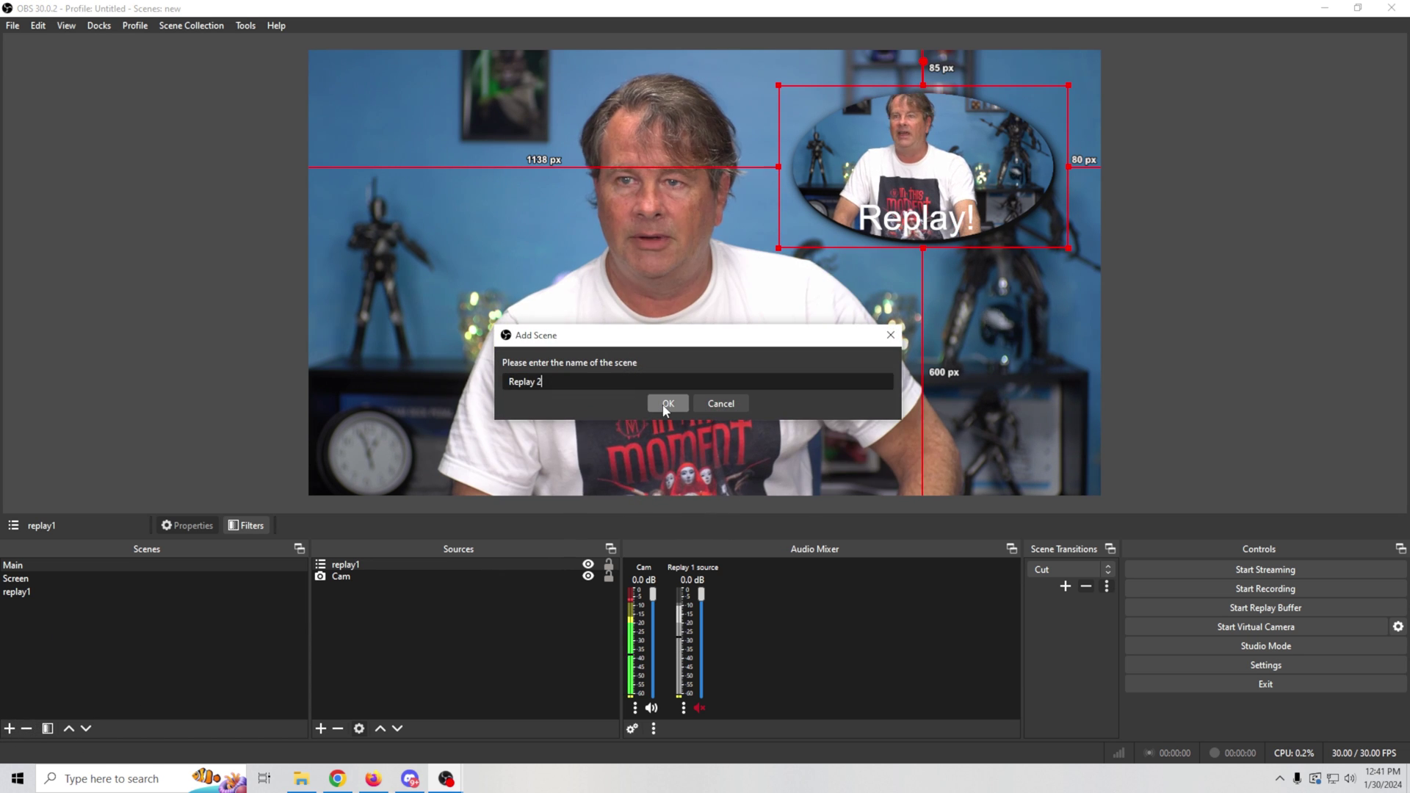
left_click(667, 403)
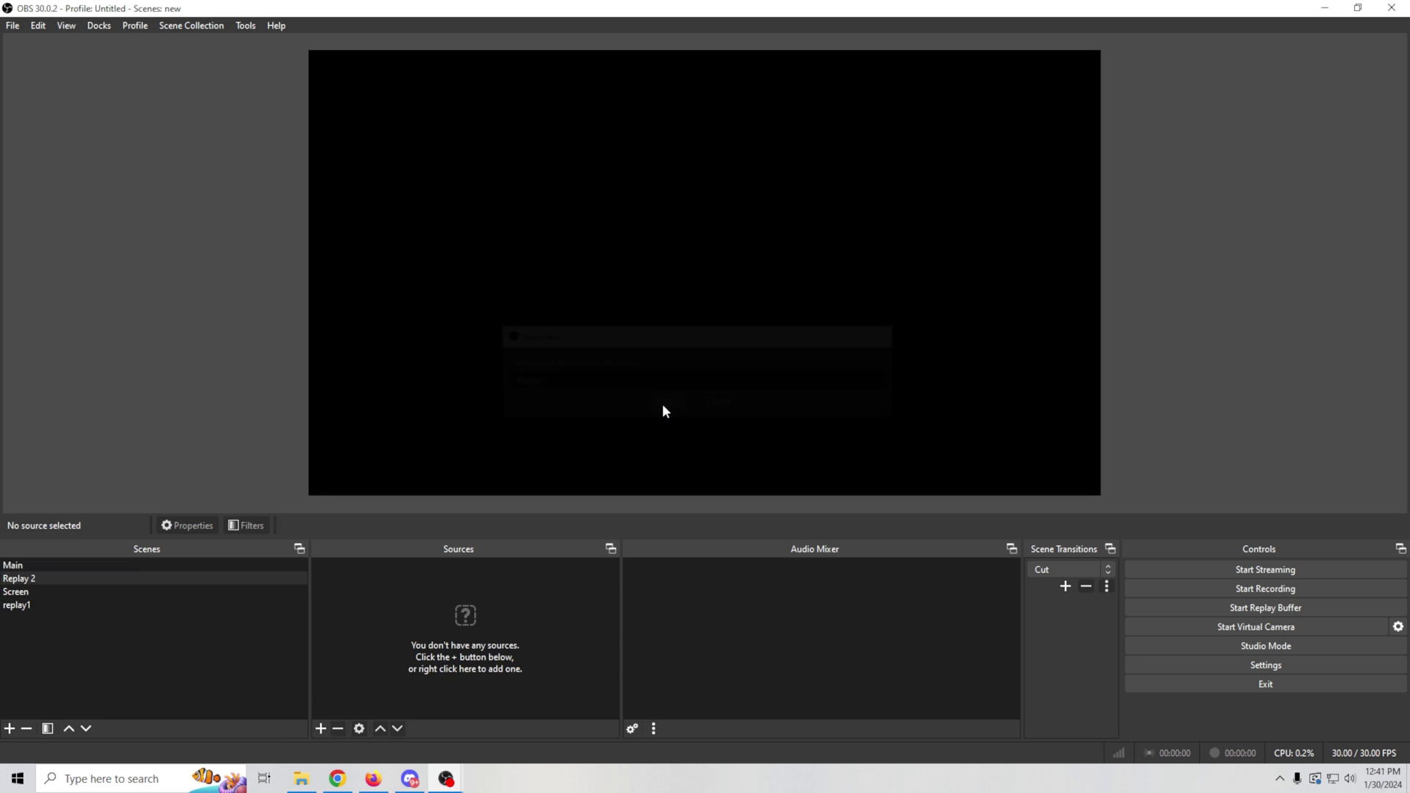
left_click_drag(40, 578, 45, 637)
Add a Replay Source named "Replay 2 Source" to the Replay 2 scene, with Media Source as its video source.
left_click(321, 729)
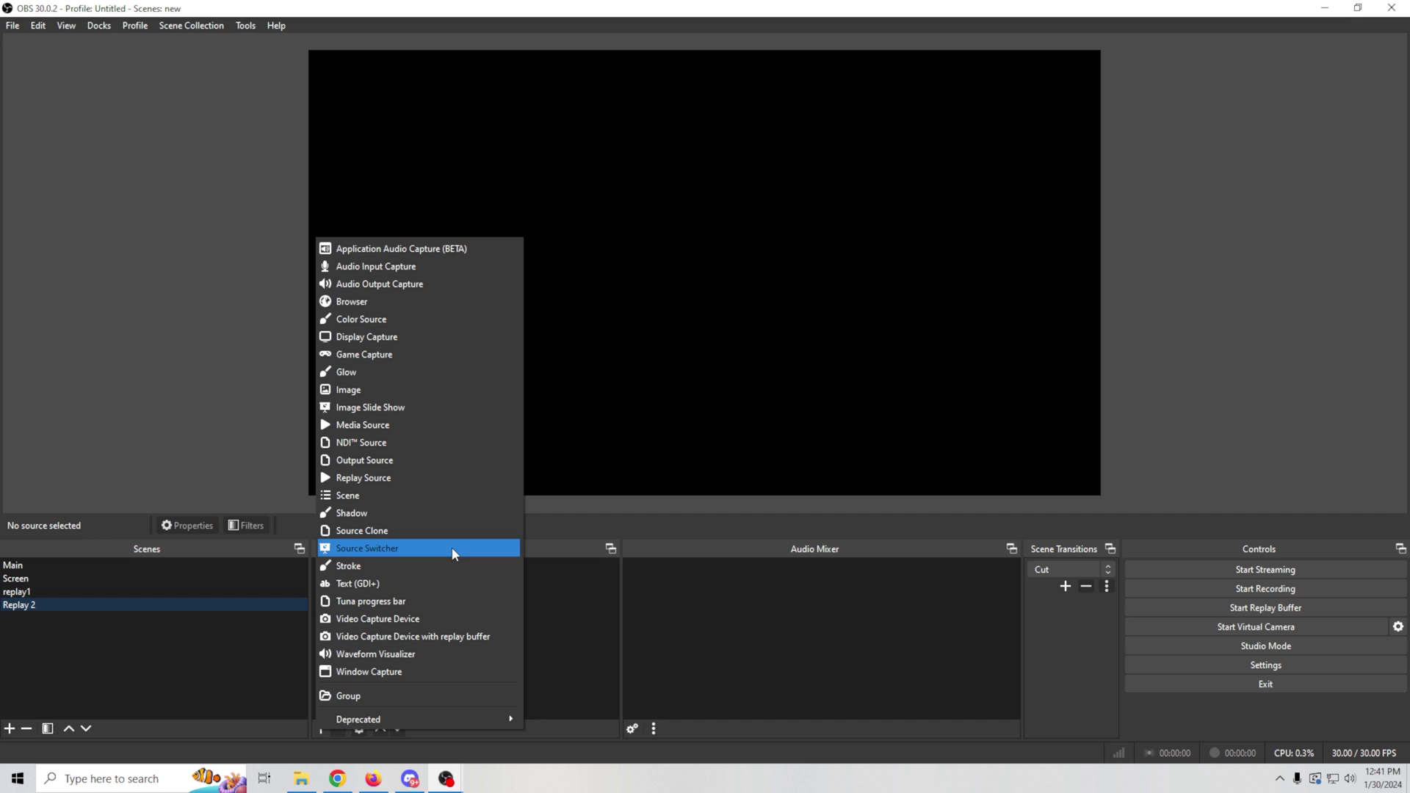
left_click(401, 478)
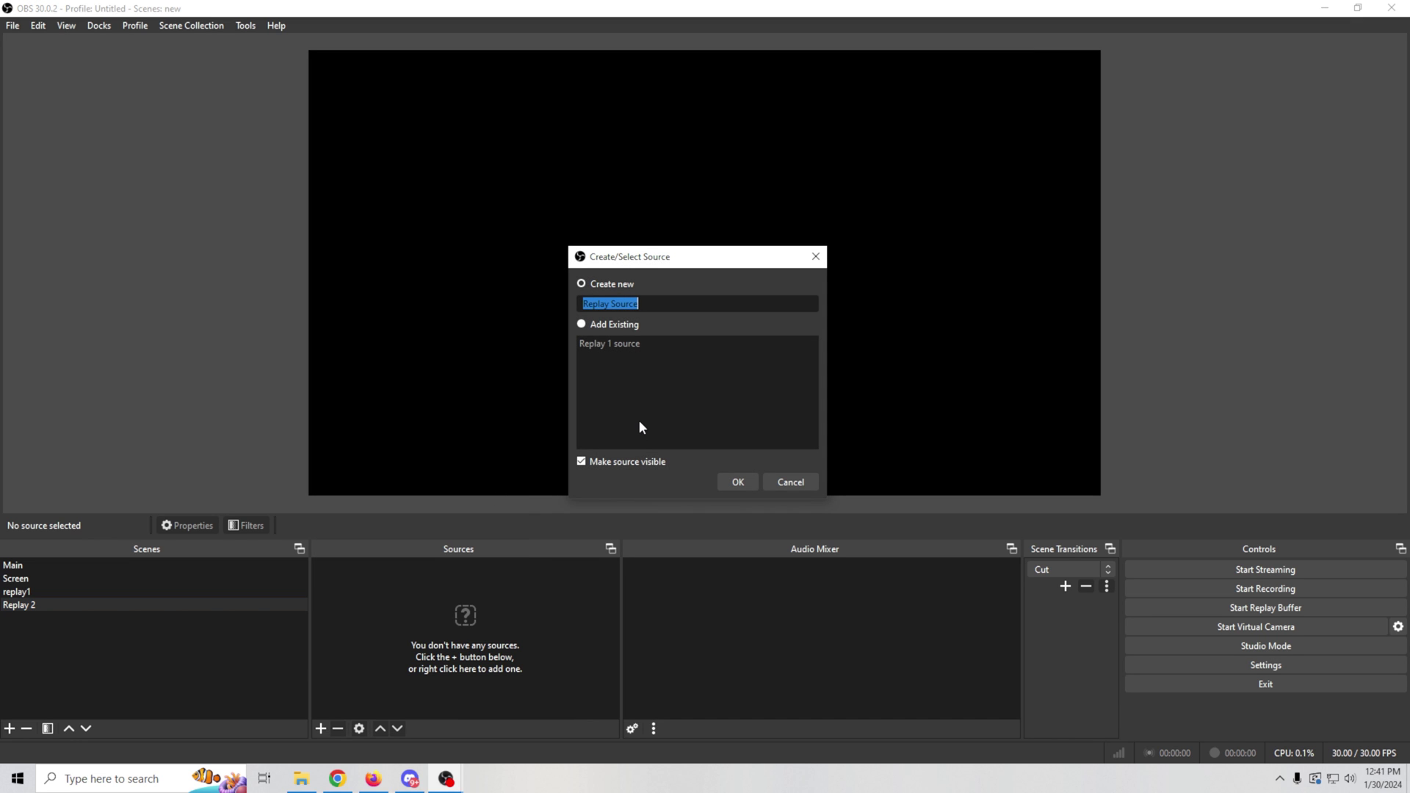
type("Replay 2 Source")
left_click(726, 487)
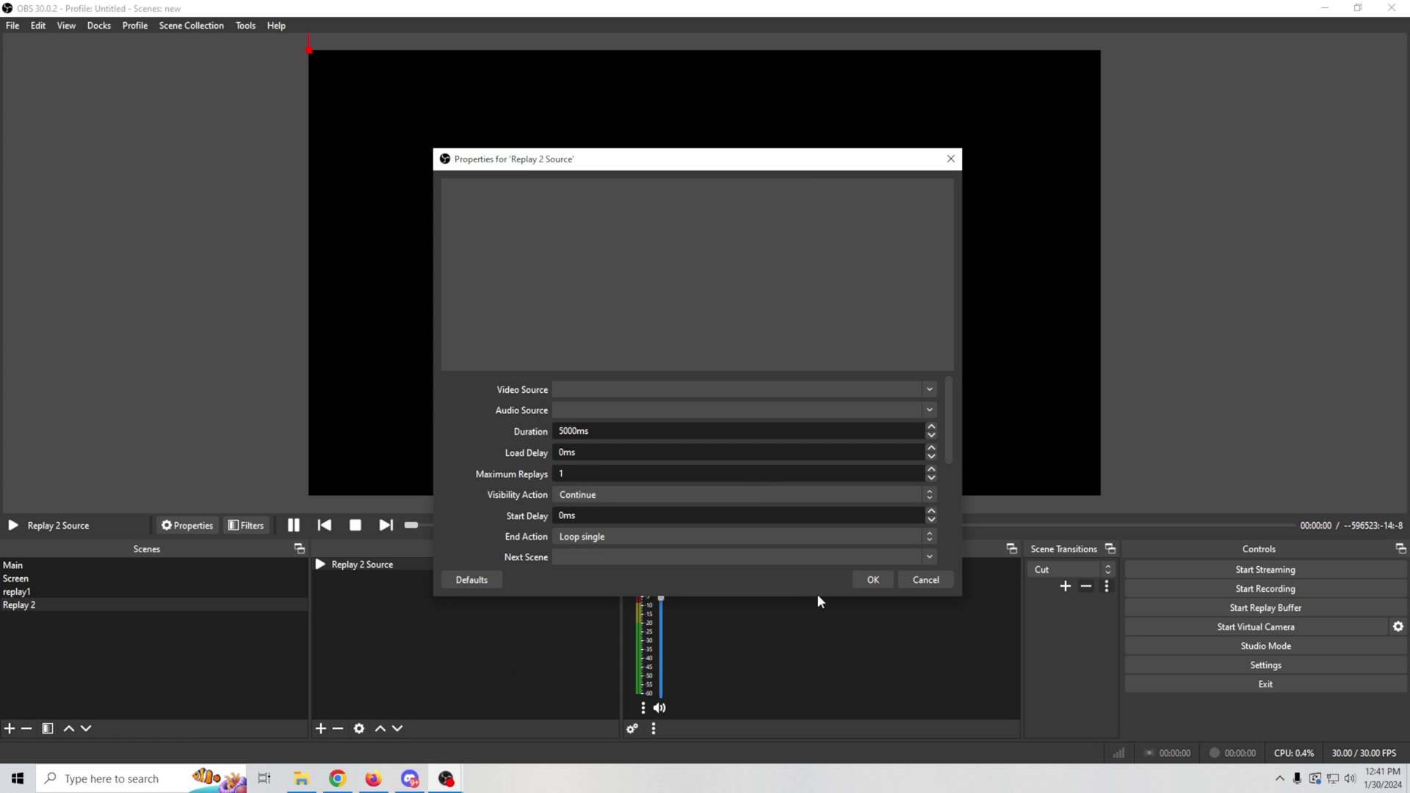
left_click(915, 388)
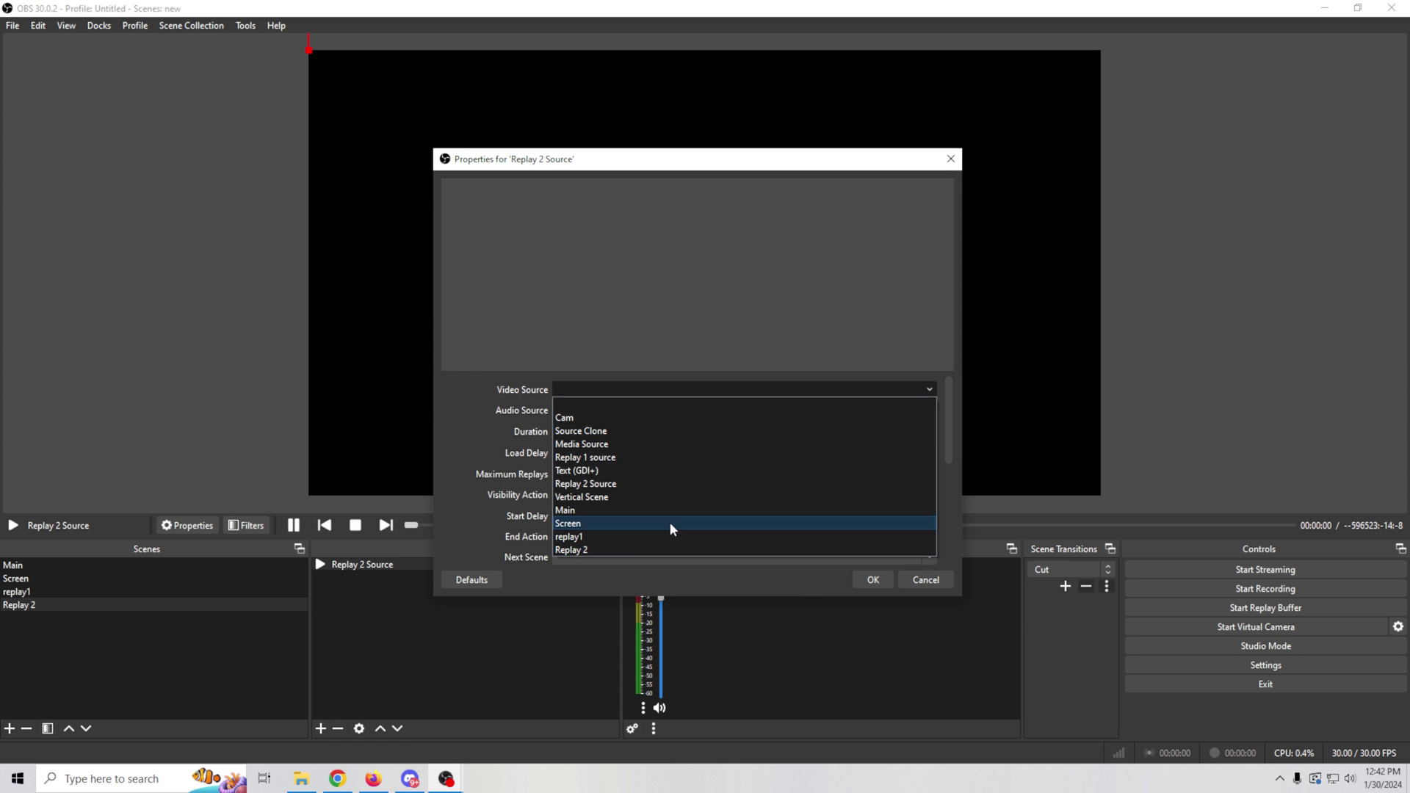
left_click(624, 446)
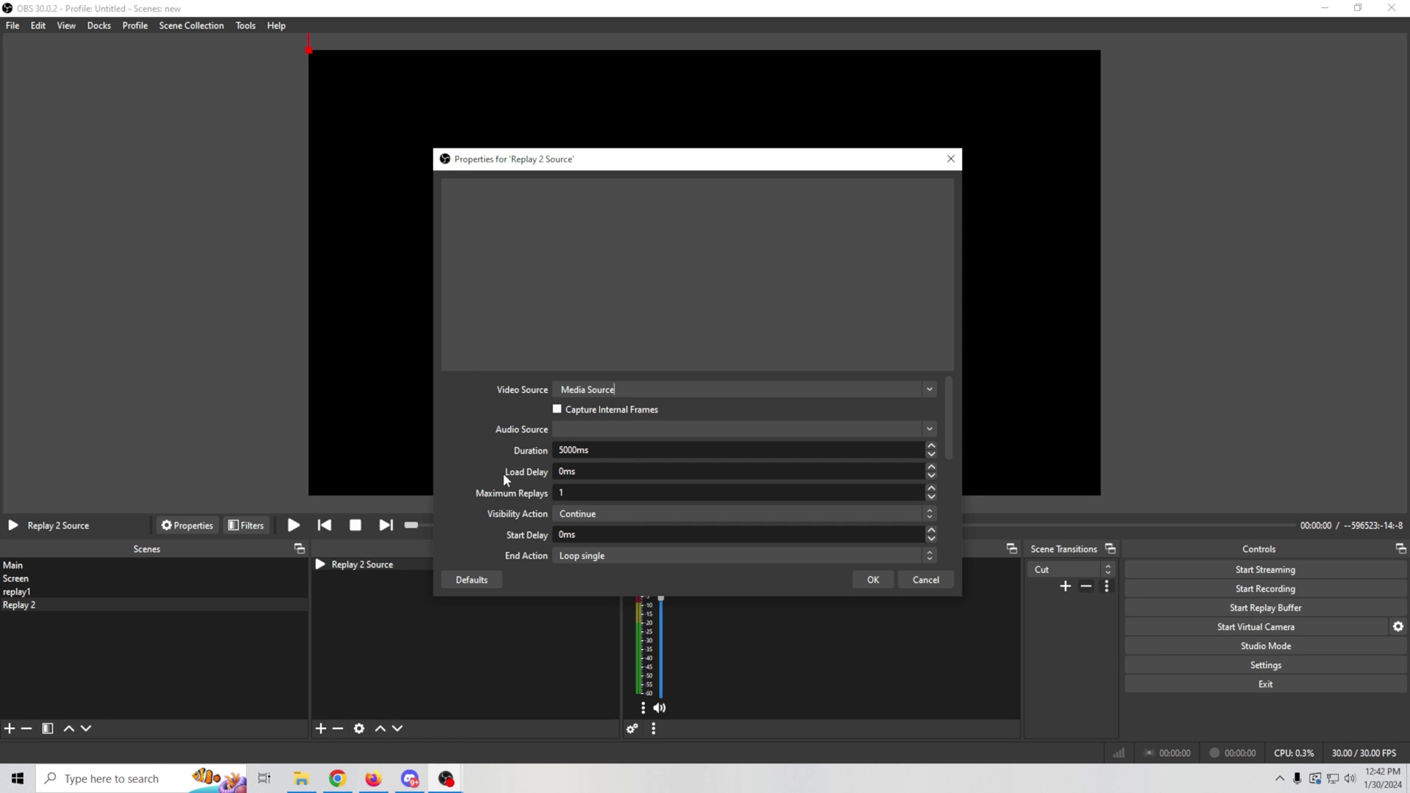
Create a folder named "replay 2" on the SSD OBS (F:) drive while browsing for the replay source's directory.
scroll(504, 474, "down", 2)
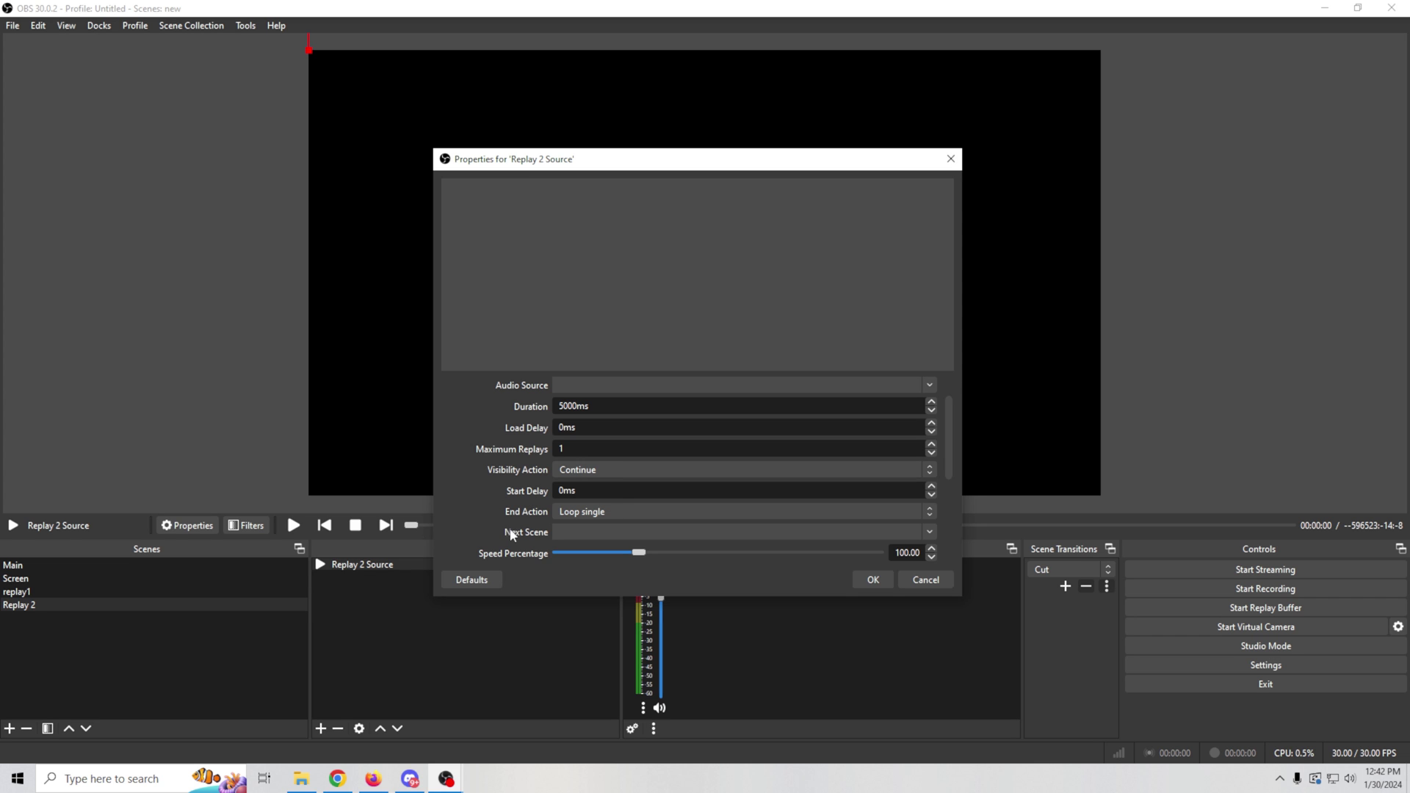
scroll(460, 503, "down", 1)
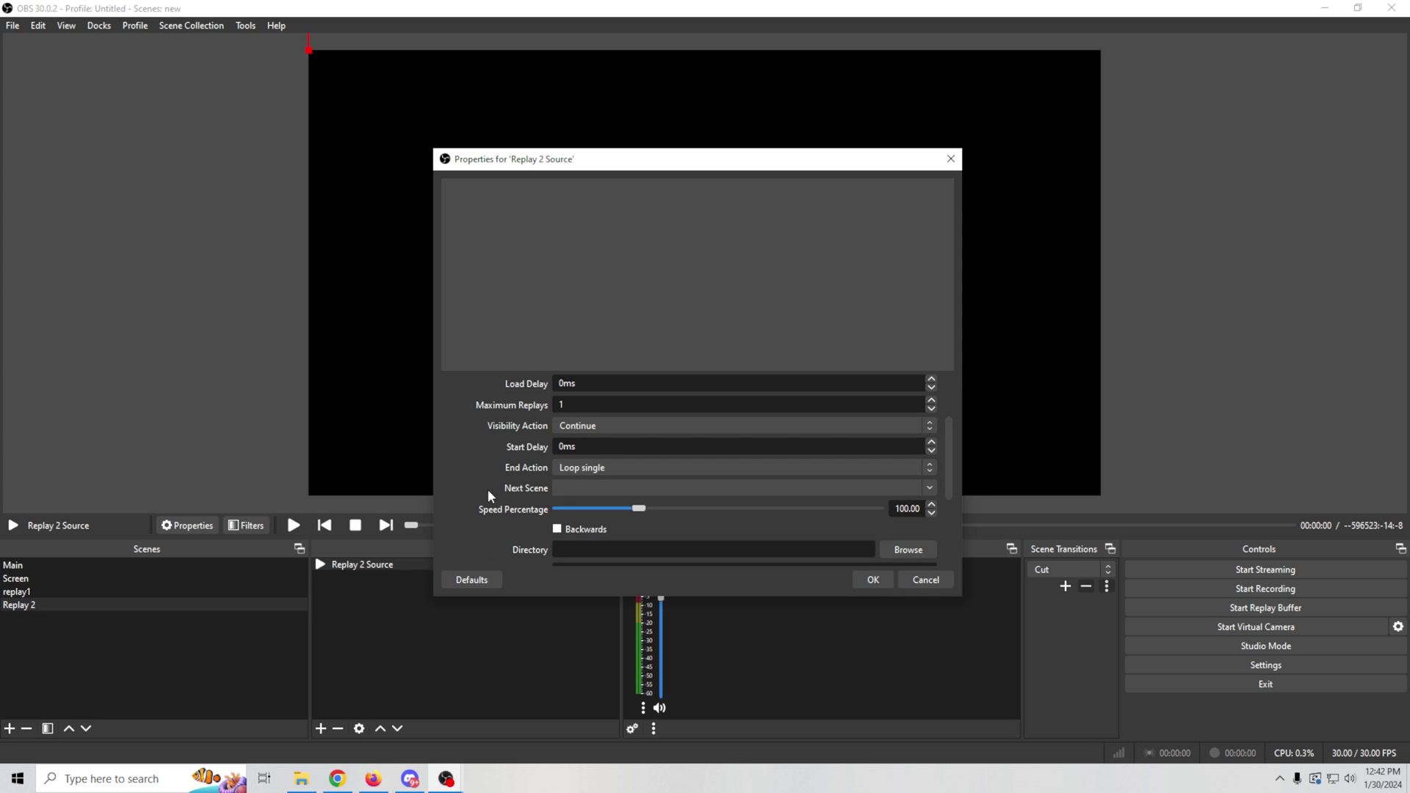
scroll(488, 492, "down", 1)
scroll(479, 500, "down", 1)
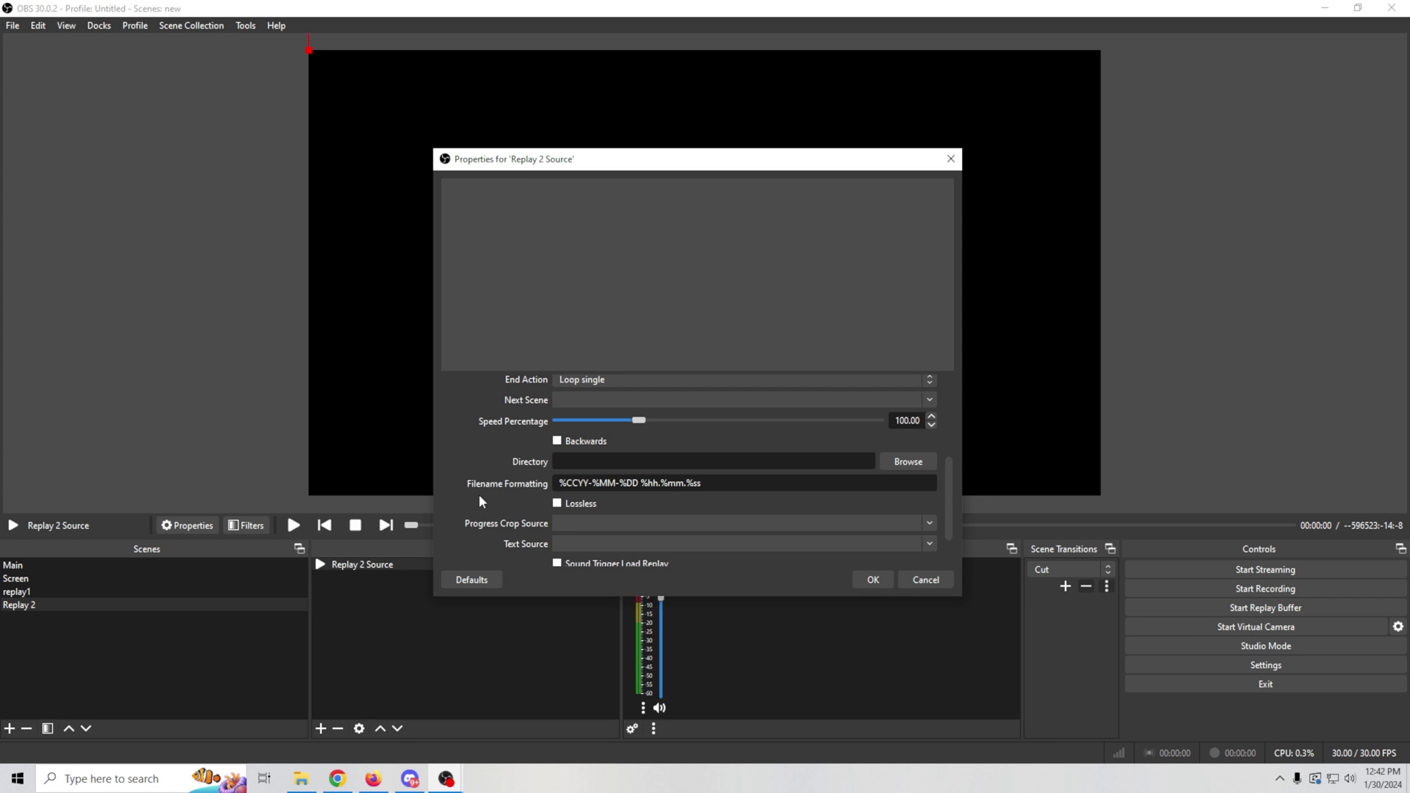
left_click(903, 463)
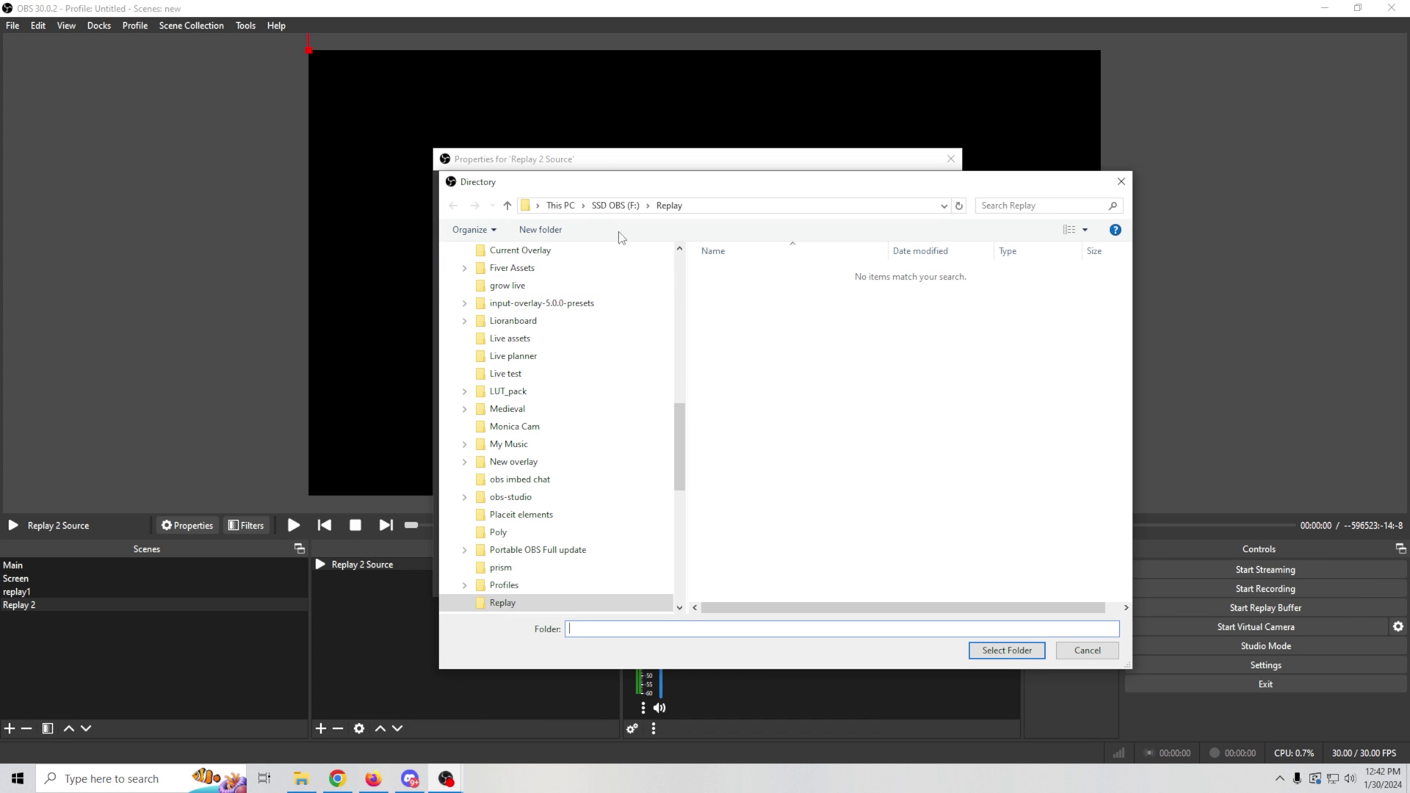
left_click(615, 206)
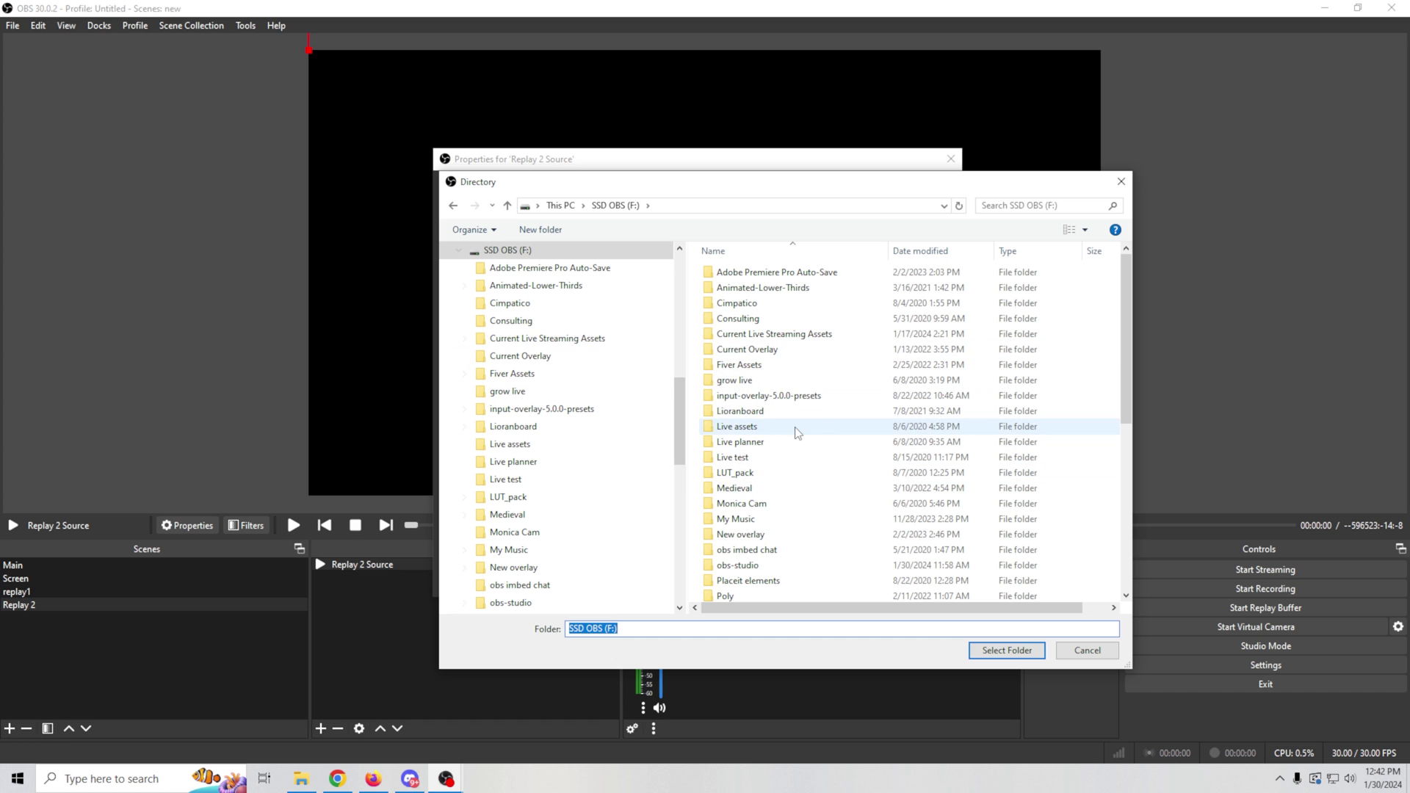
right_click(807, 468)
mouse_move(852, 639)
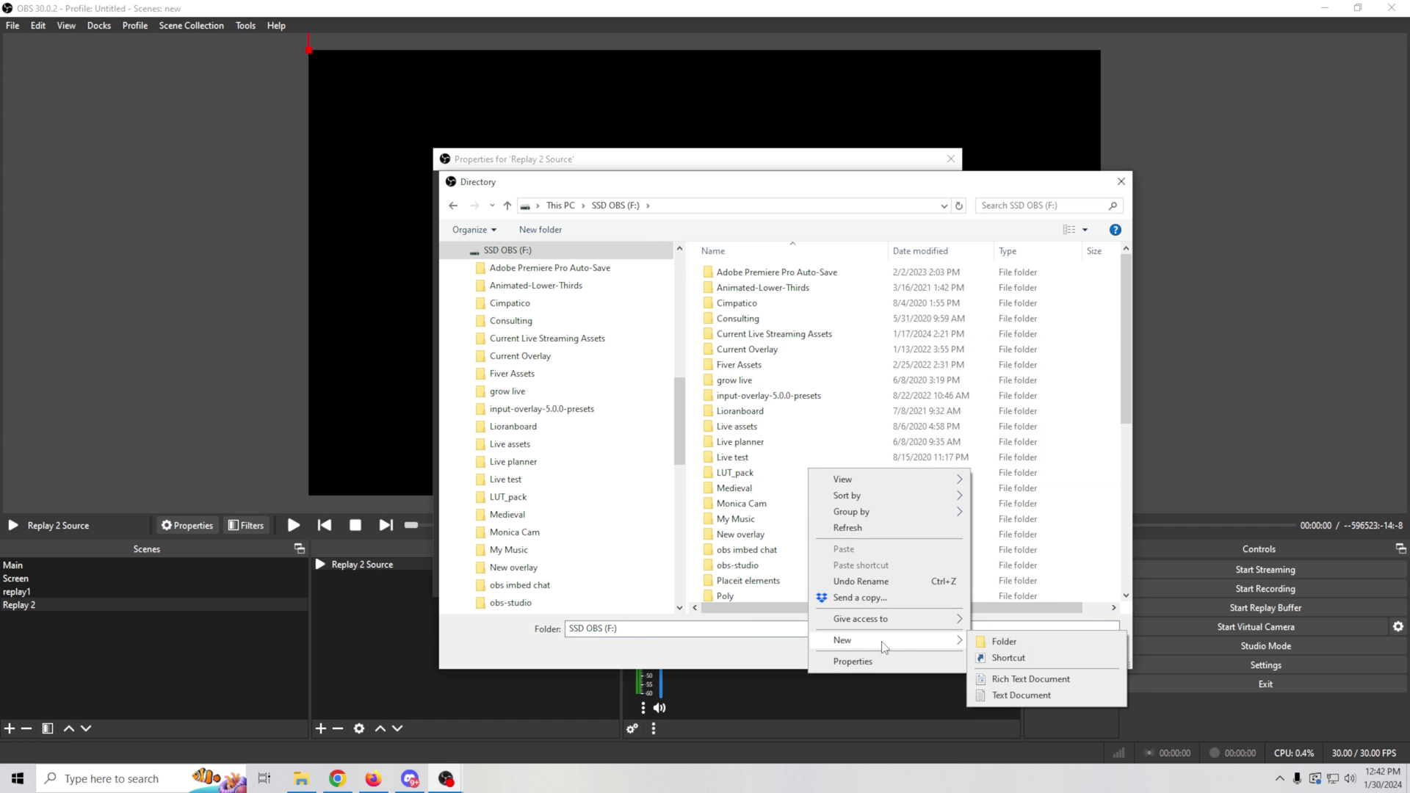
left_click(1002, 644)
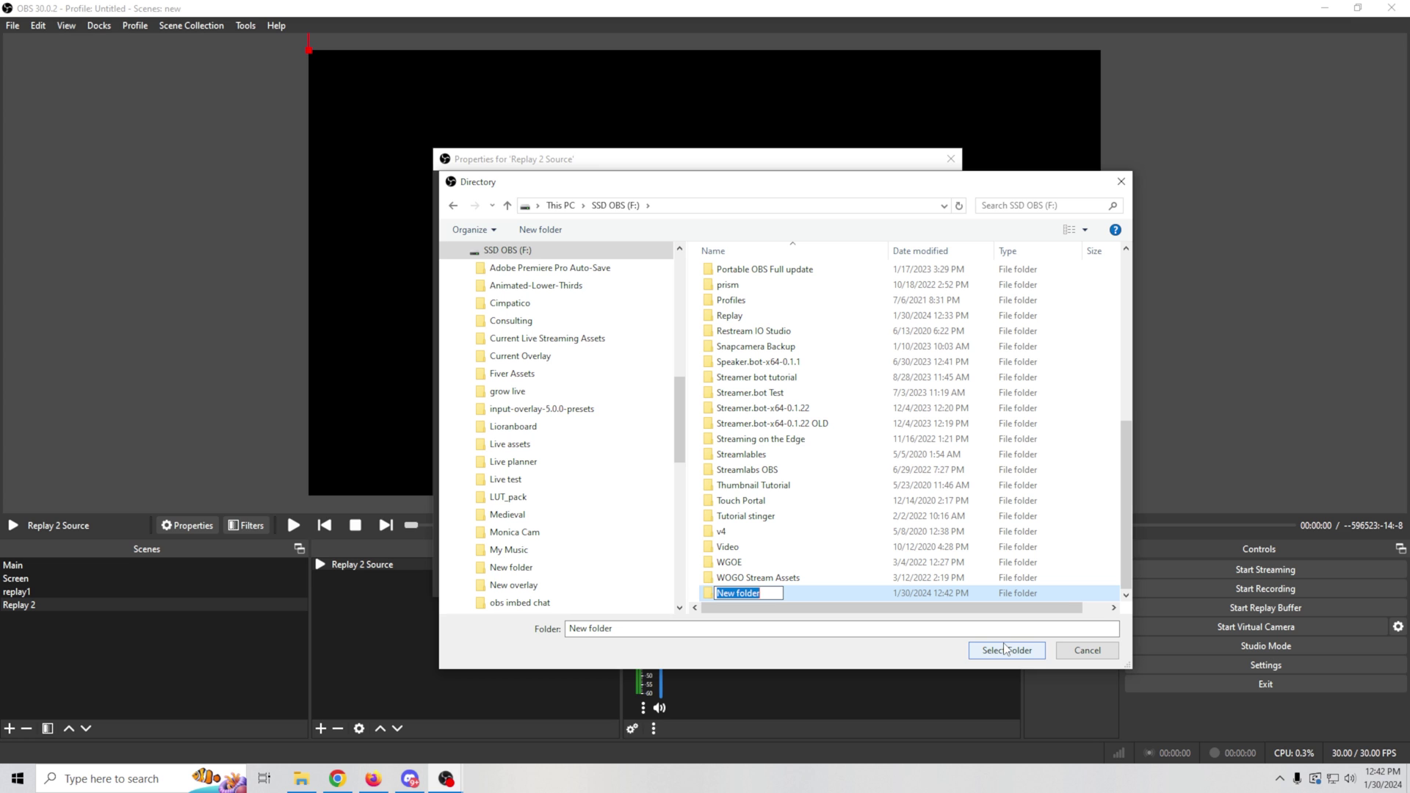
type("replay 2")
key("Return")
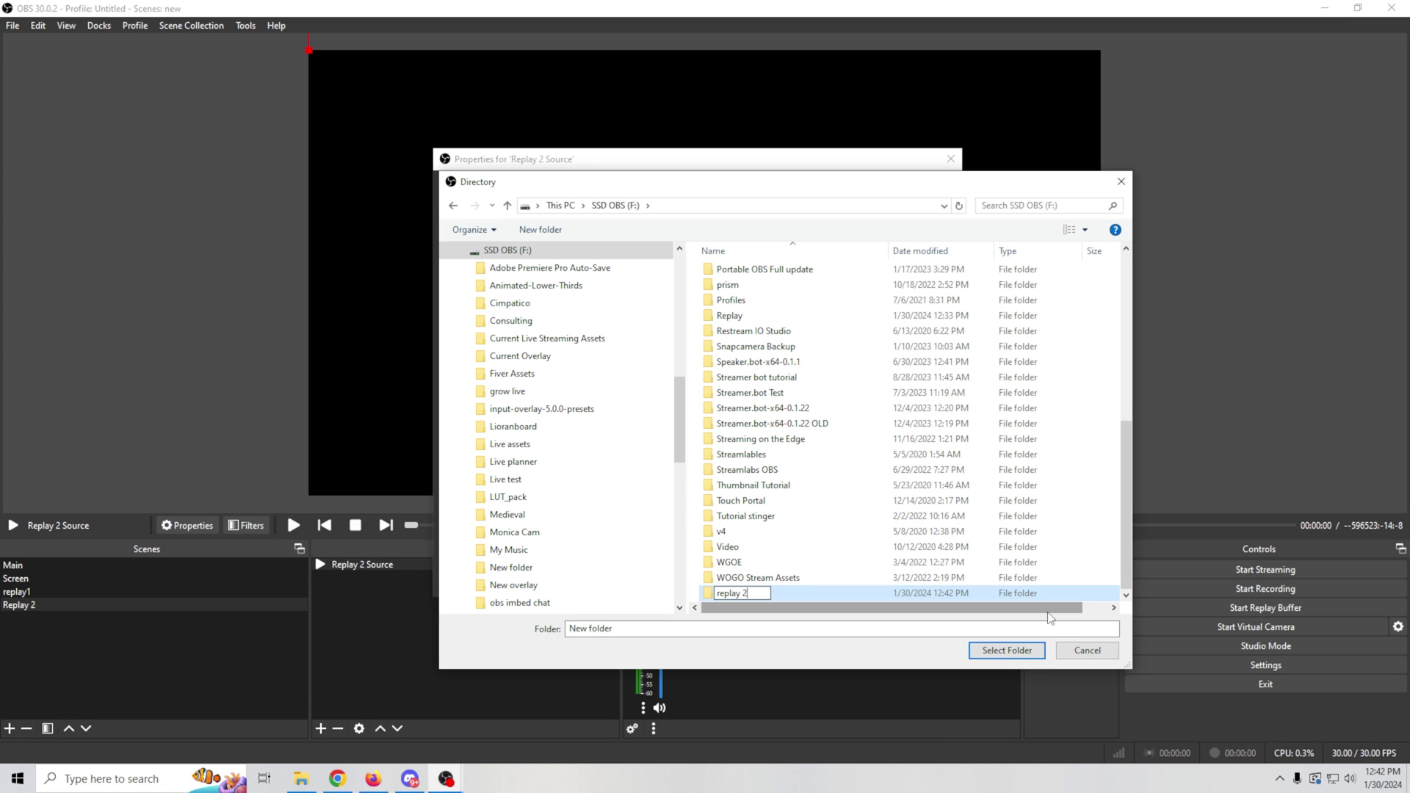
Set the "replay 2" folder as the replay source's directory and accept its properties.
left_click(1006, 650)
left_click(1006, 650)
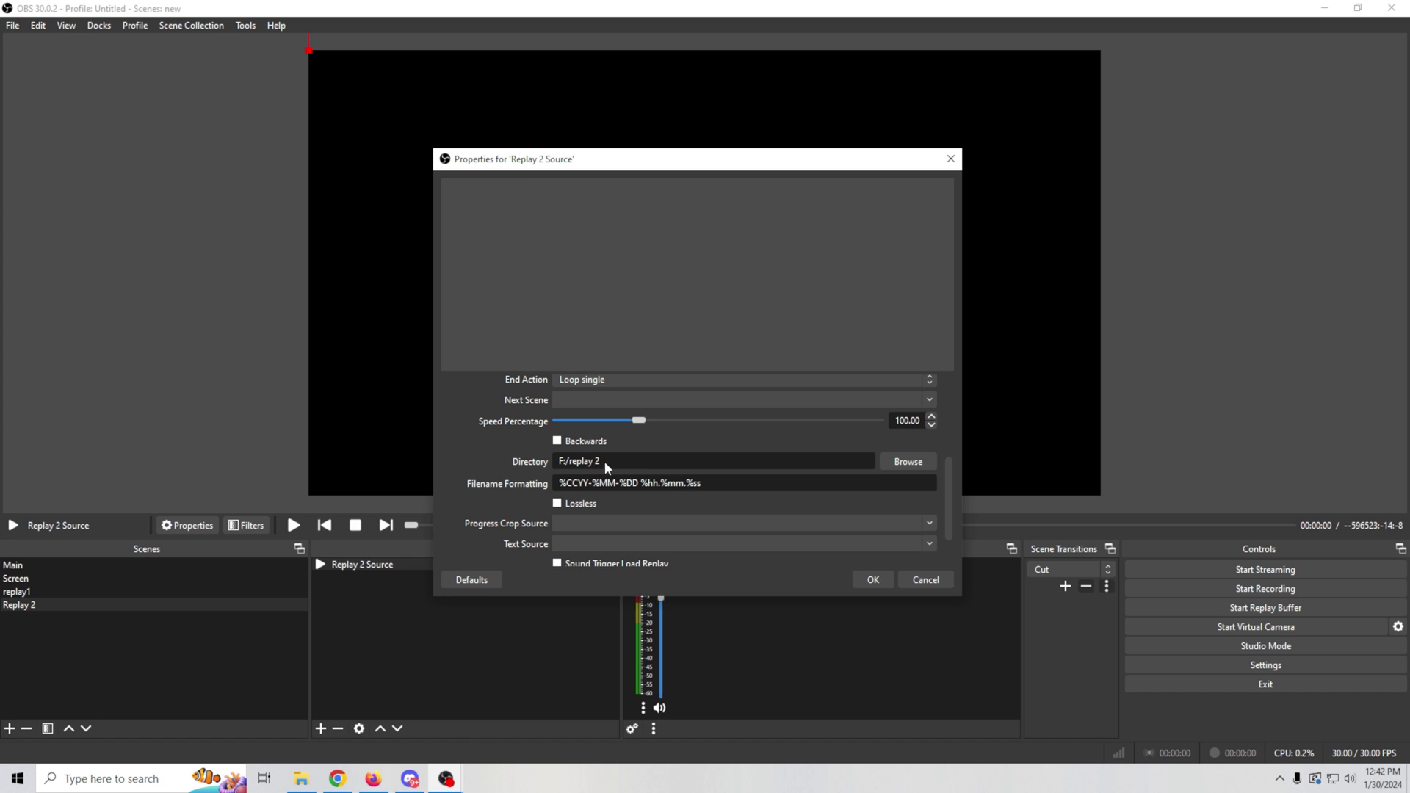
scroll(464, 495, "down", 2)
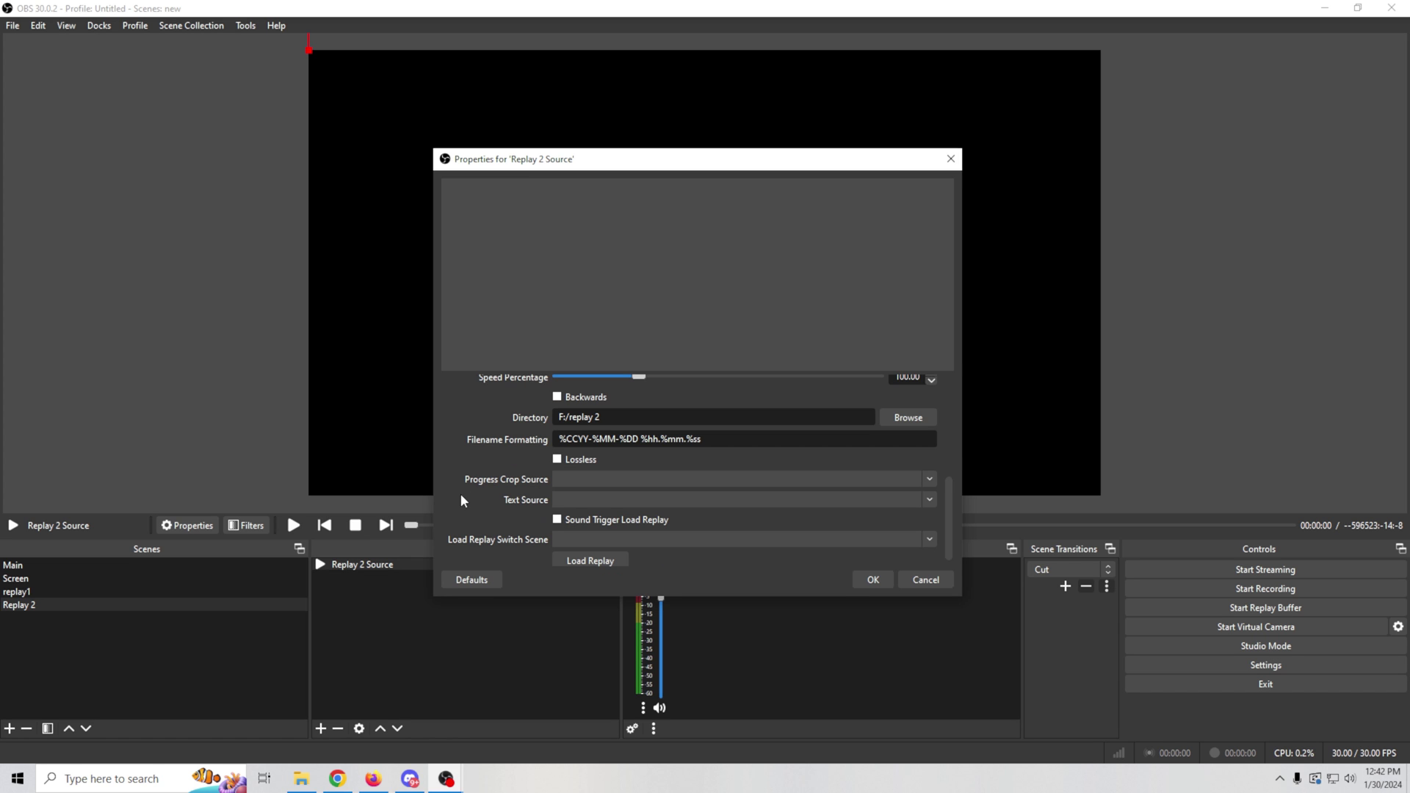
left_click(873, 580)
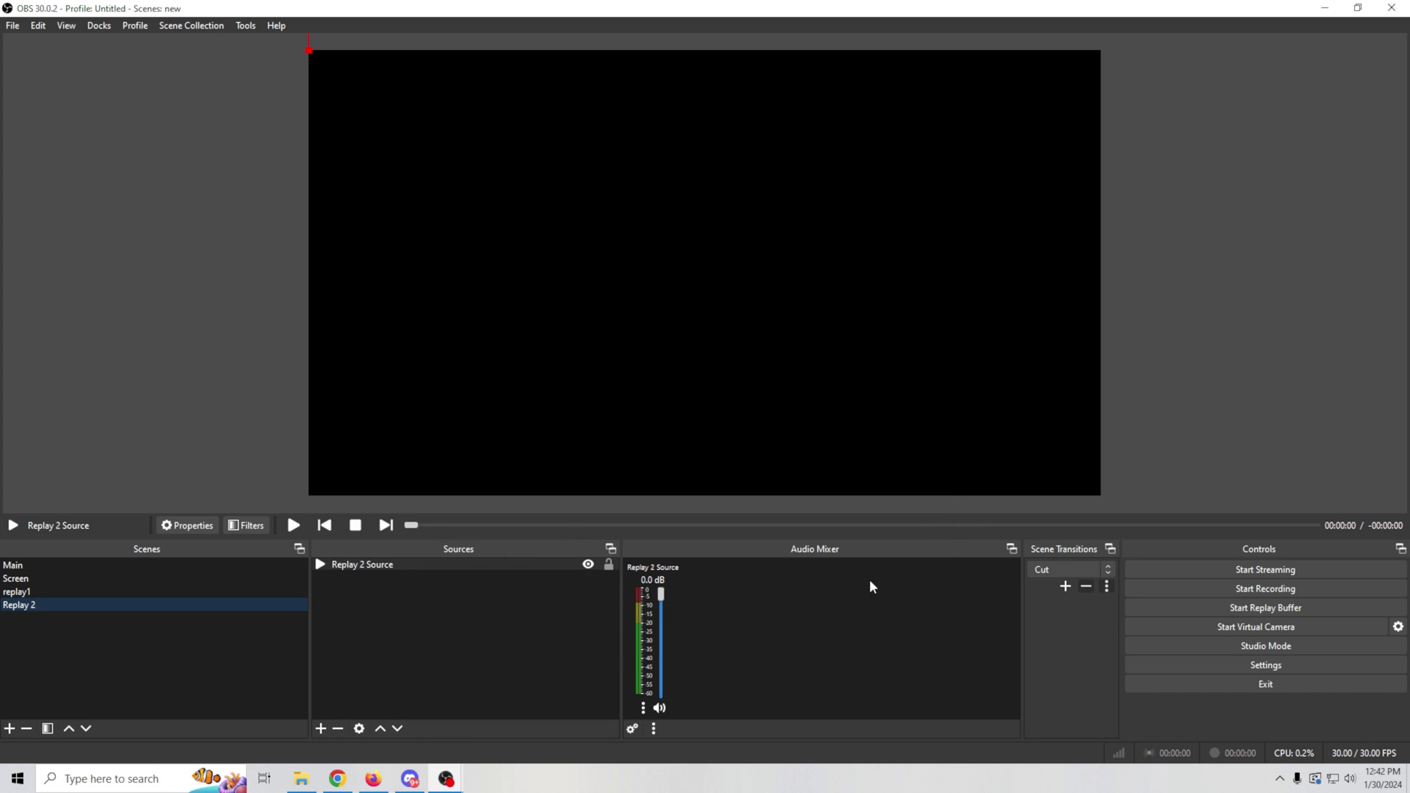
right_click(412, 562)
left_click(404, 601)
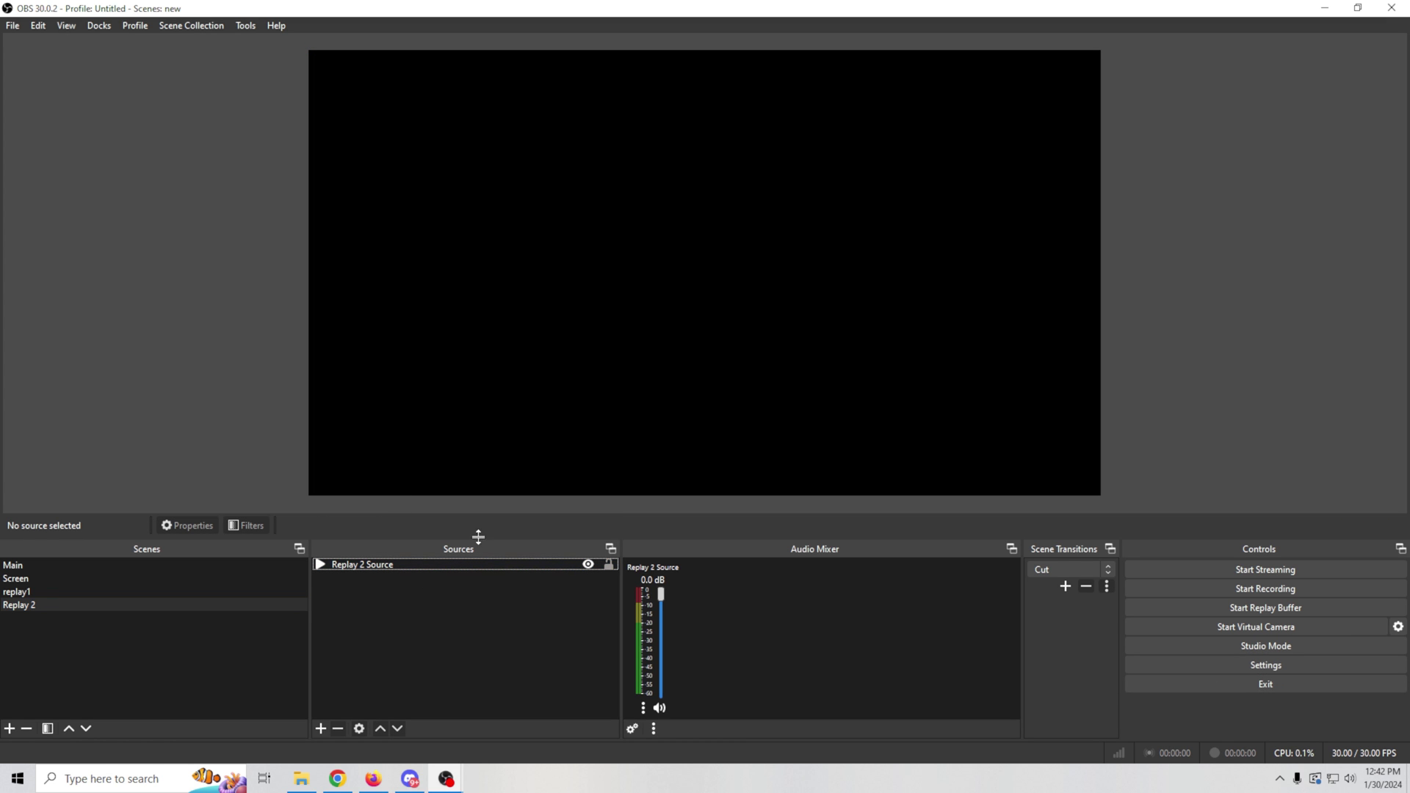
Assign Replay 2 Source hotkeys: F4 for Save Replay, F5 for Load Replay and F6 for Clear, and apply them.
left_click(1264, 667)
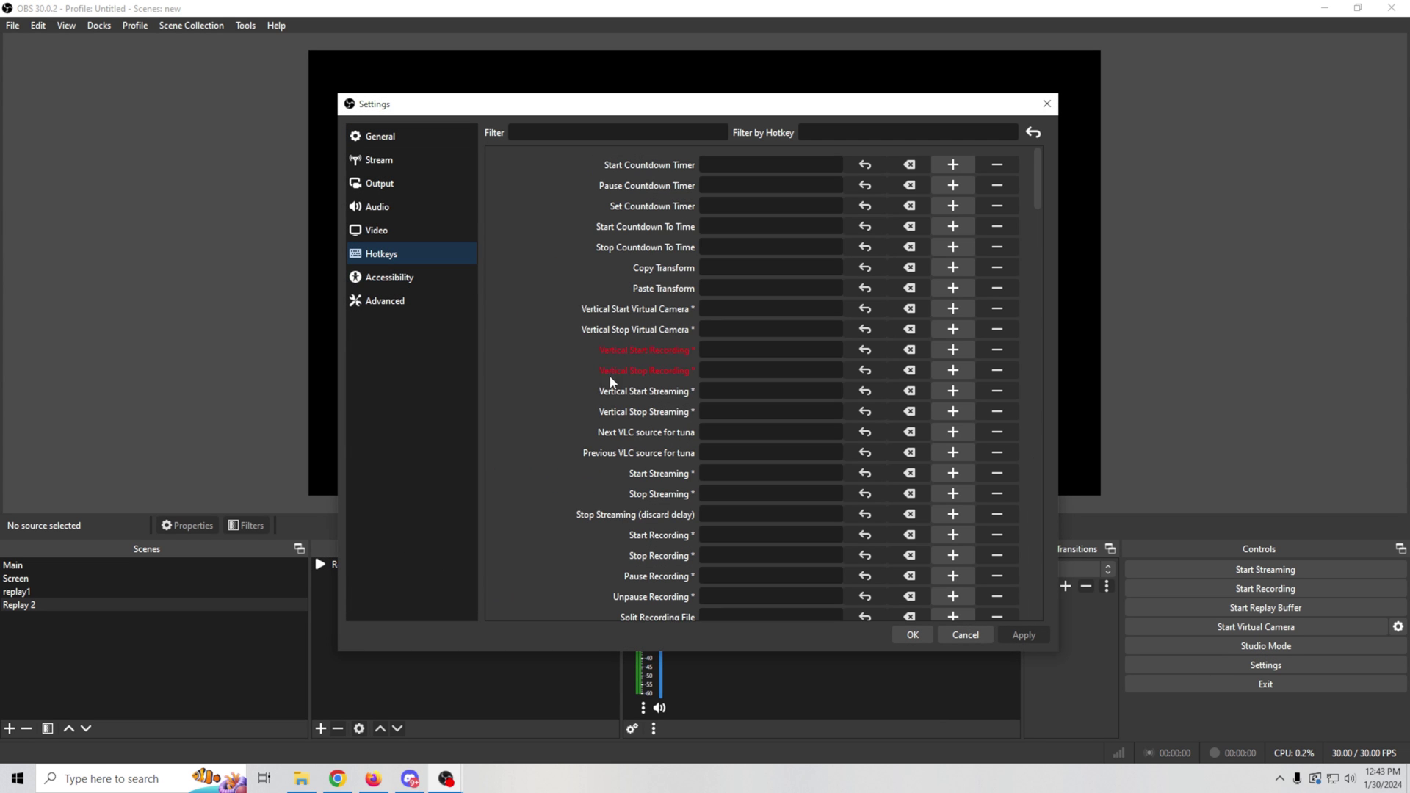
scroll(561, 422, "down", 15)
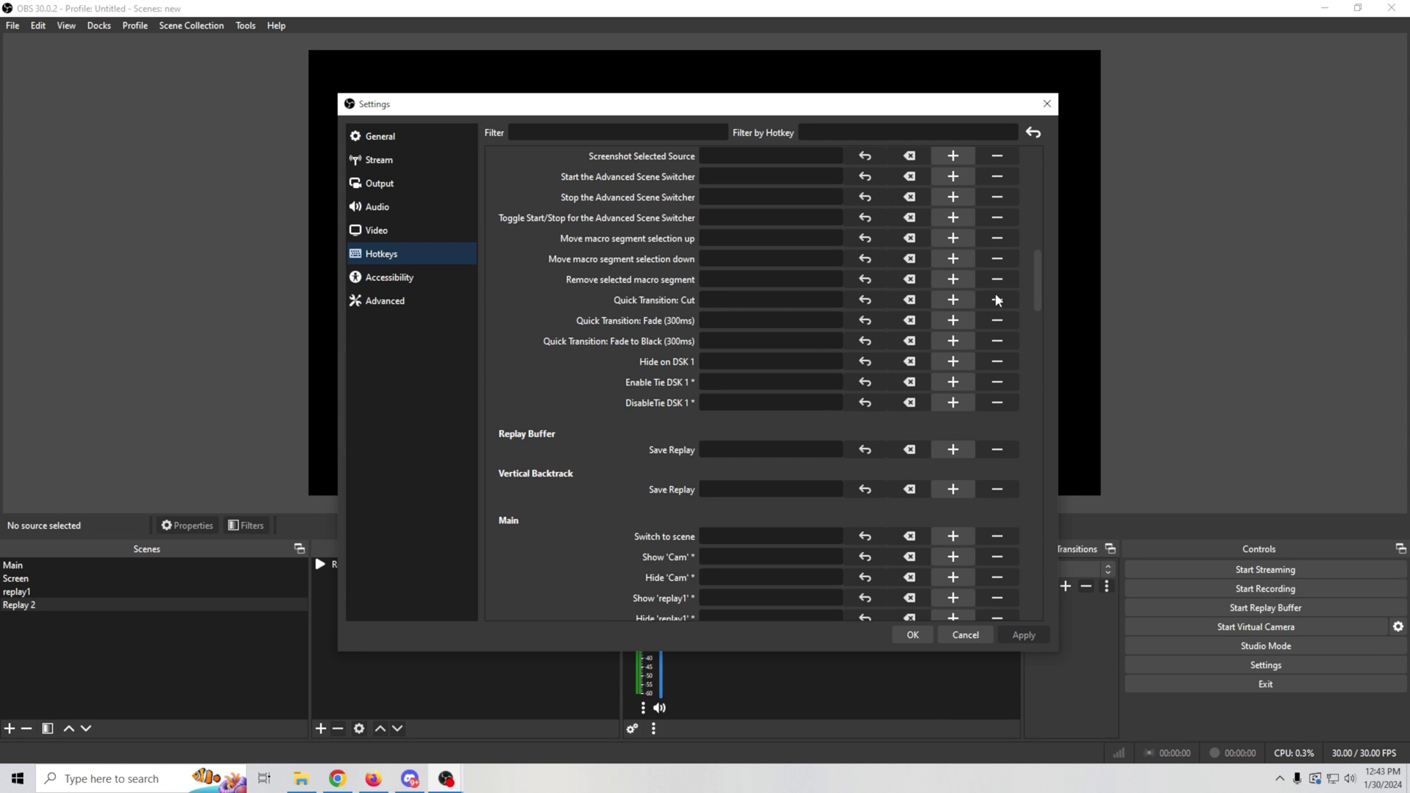
left_click_drag(1035, 289, 1041, 523)
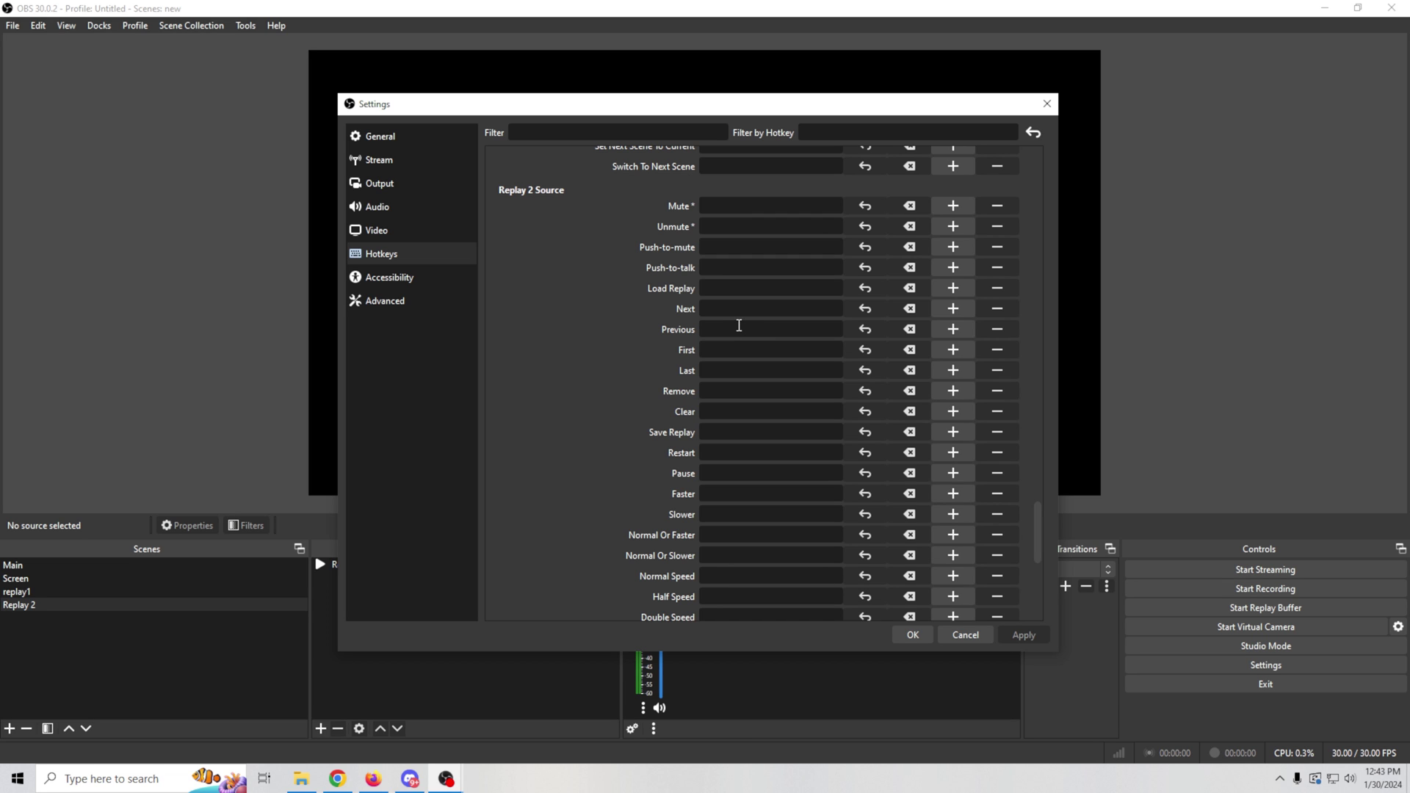
left_click(747, 433)
key("F4")
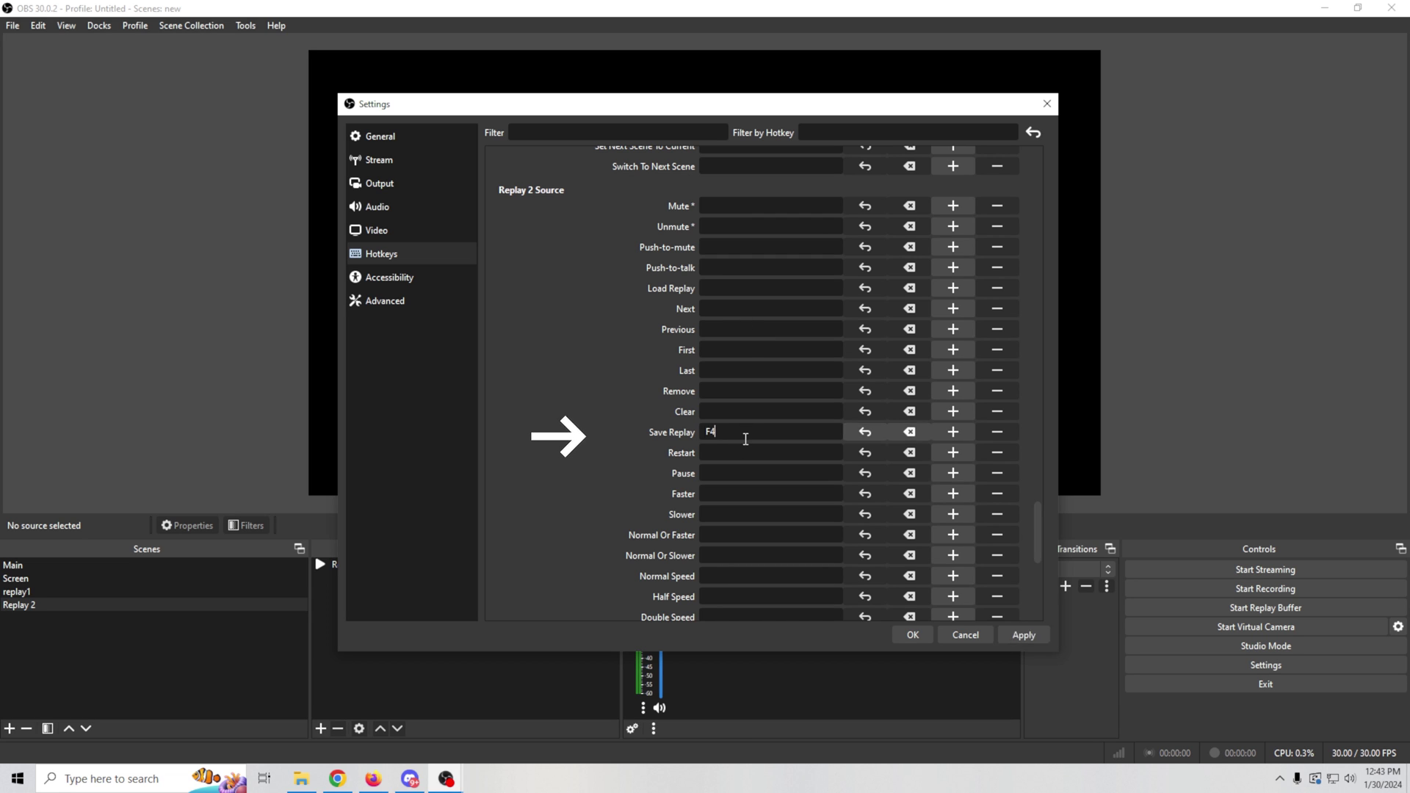
left_click(730, 290)
key("F5")
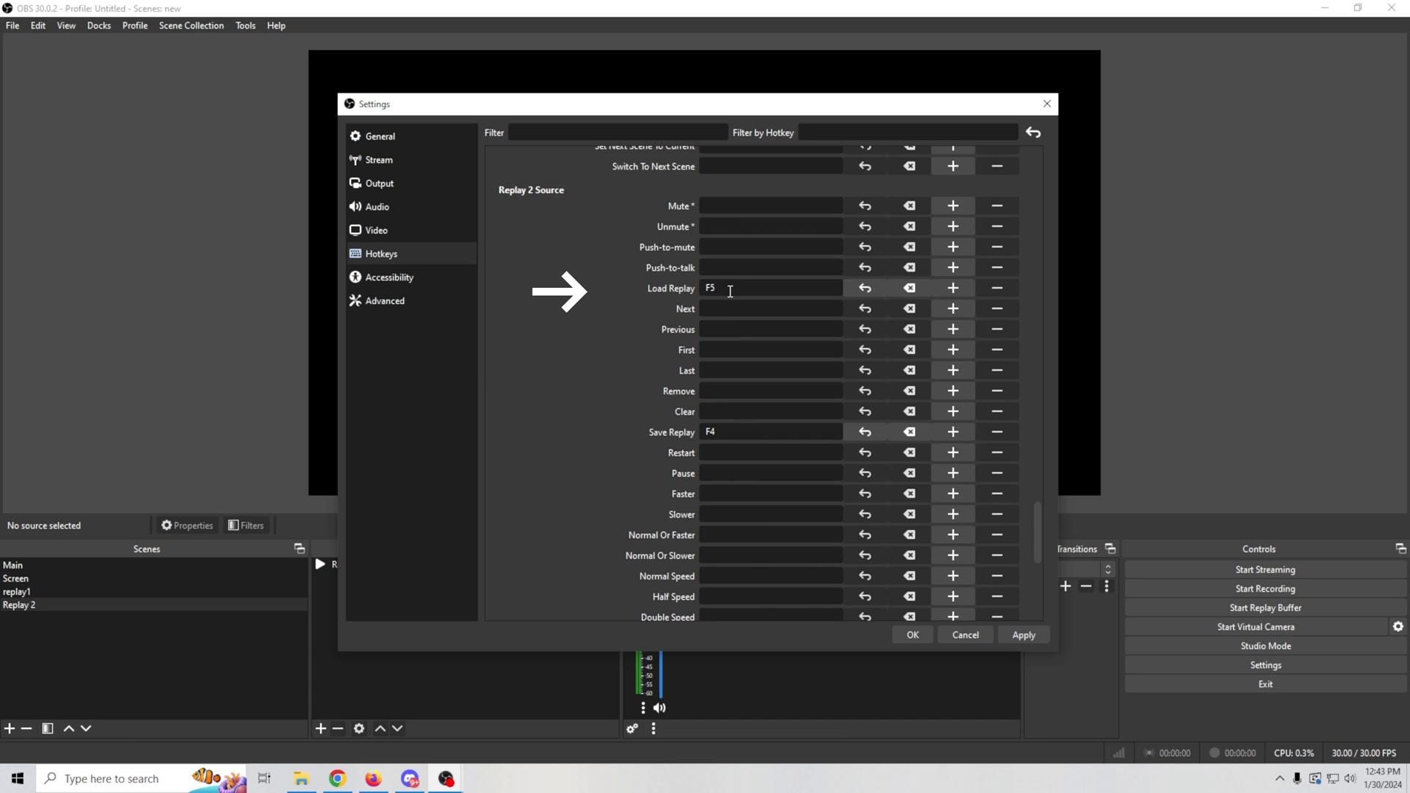
left_click(730, 412)
key("F6")
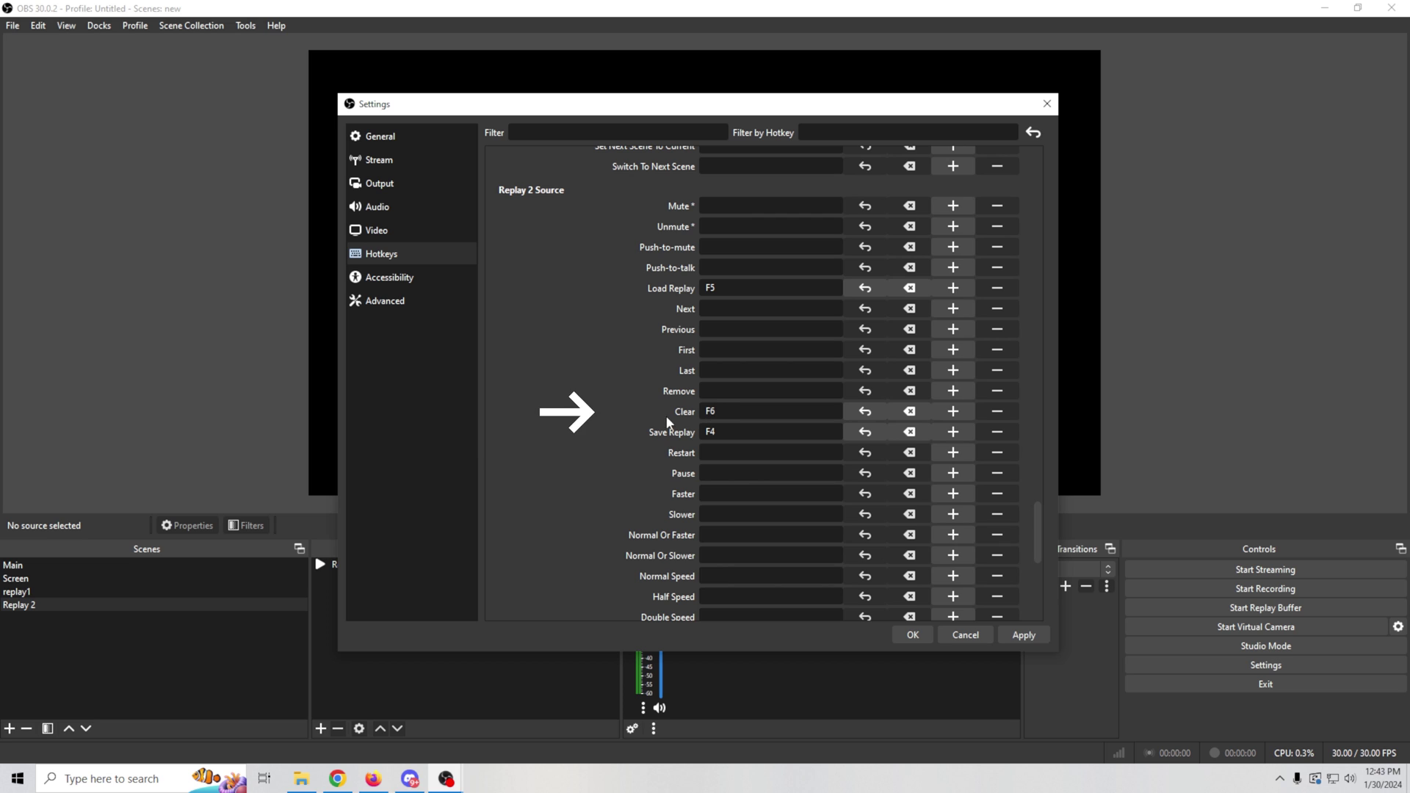
left_click(1024, 636)
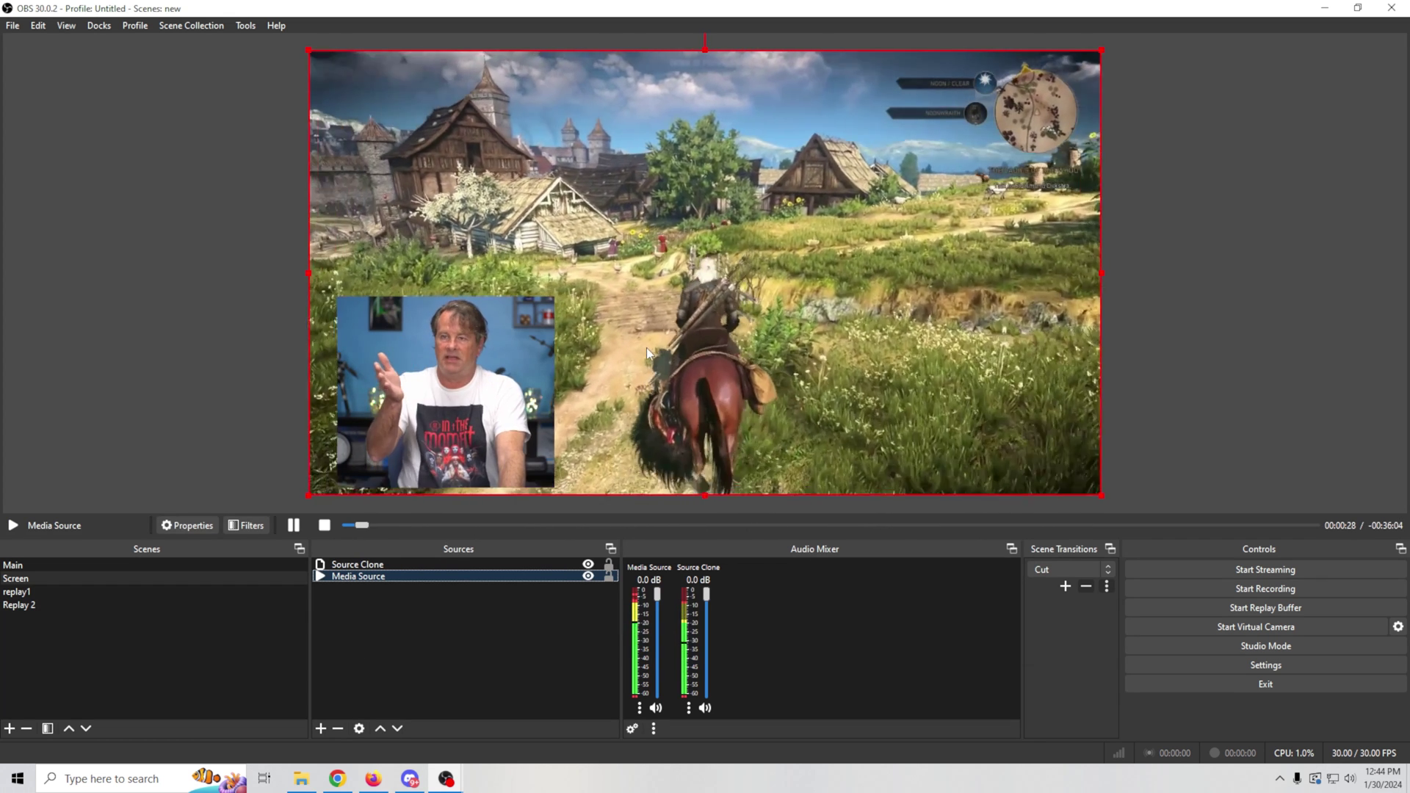
Add the existing Replay 2 scene to Screen and shrink it into the picture's upper-right corner, about 35 px from the right and 64 px from the top.
left_click(321, 728)
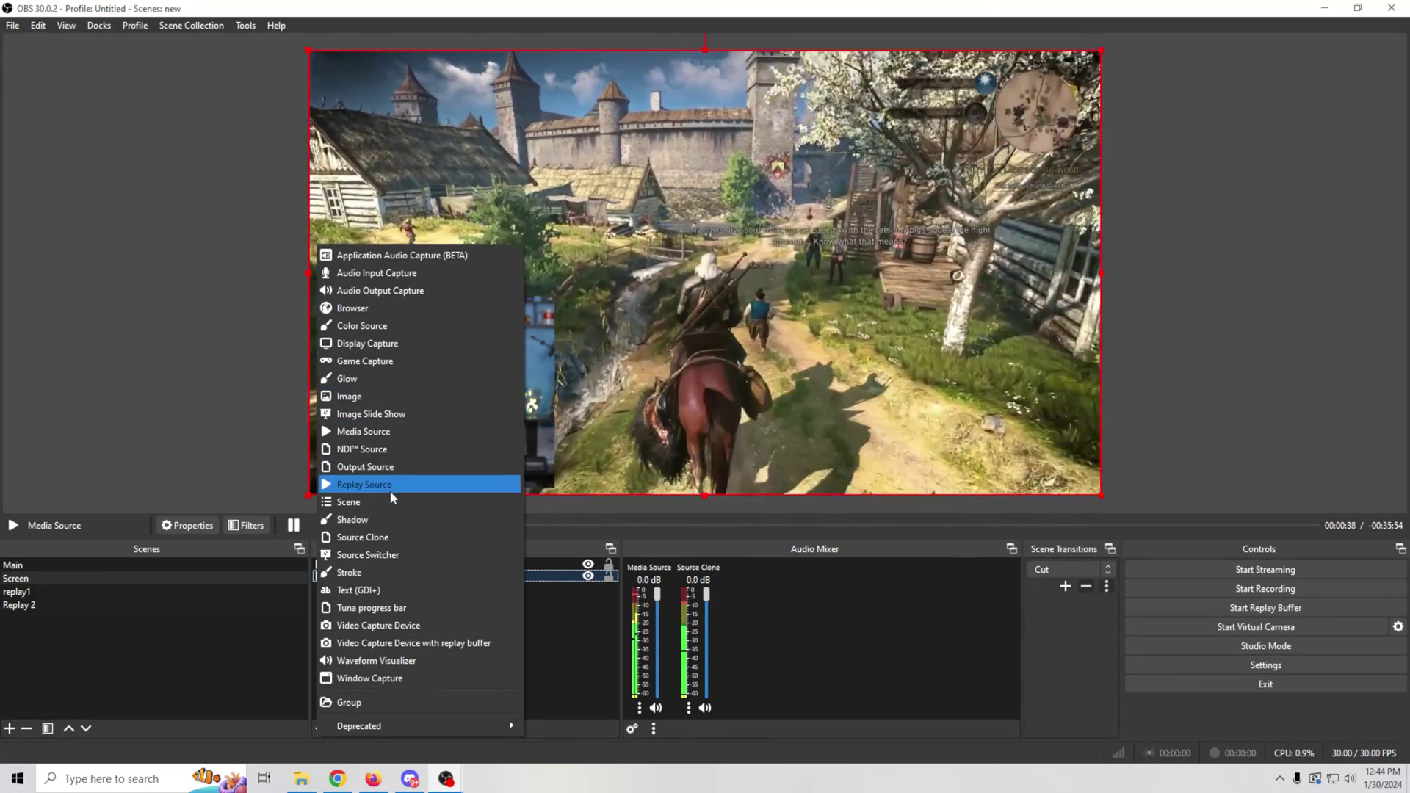
left_click(390, 502)
left_click(609, 357)
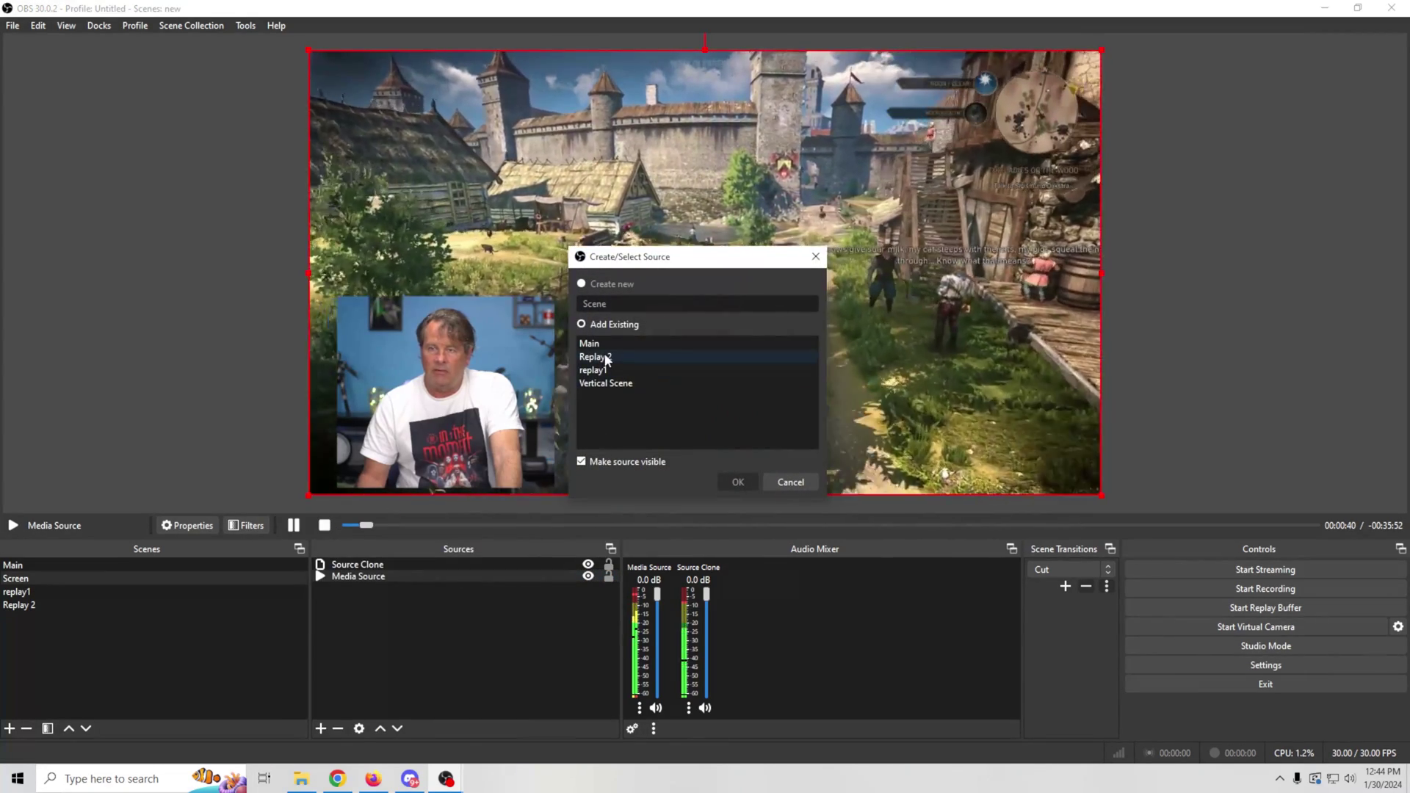
left_click(735, 483)
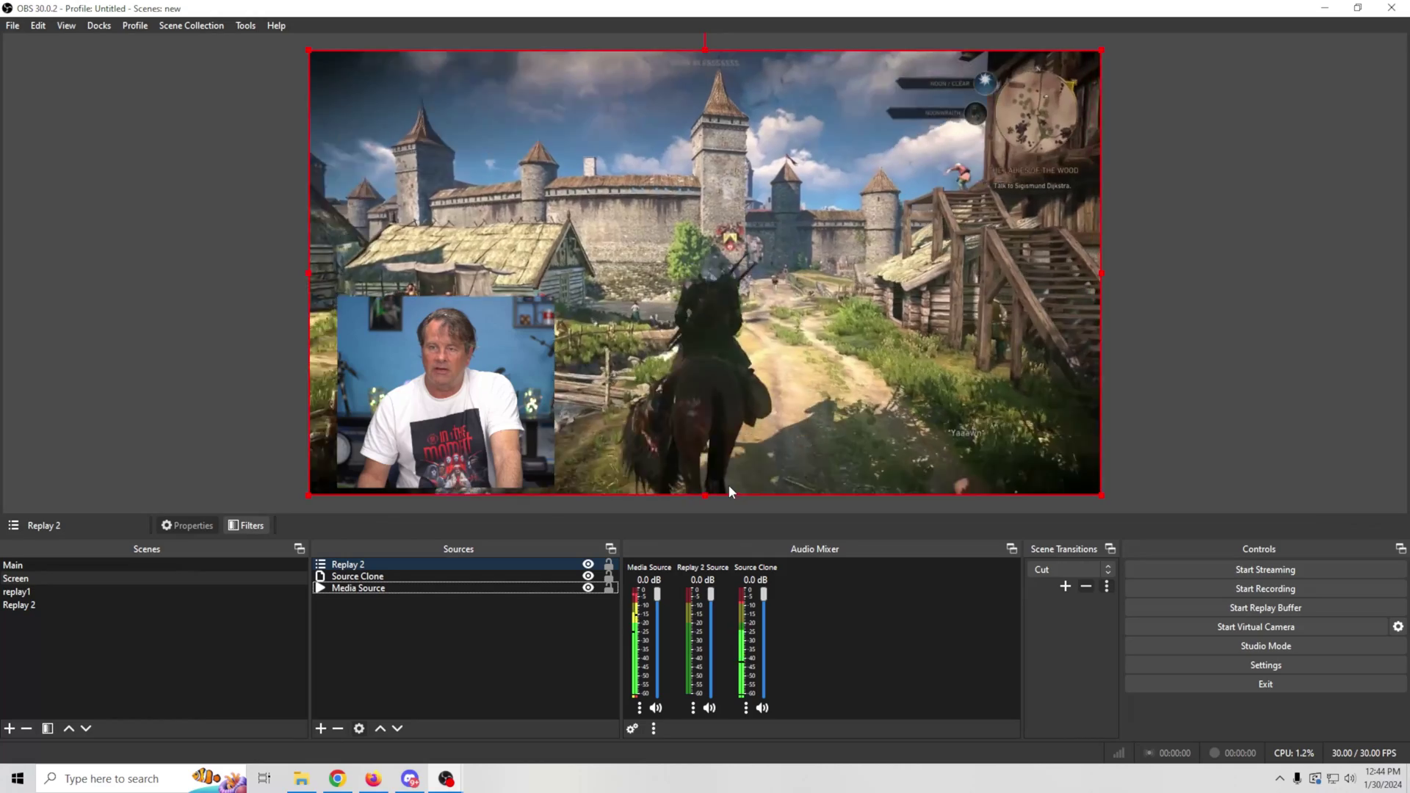
left_click_drag(311, 494, 829, 242)
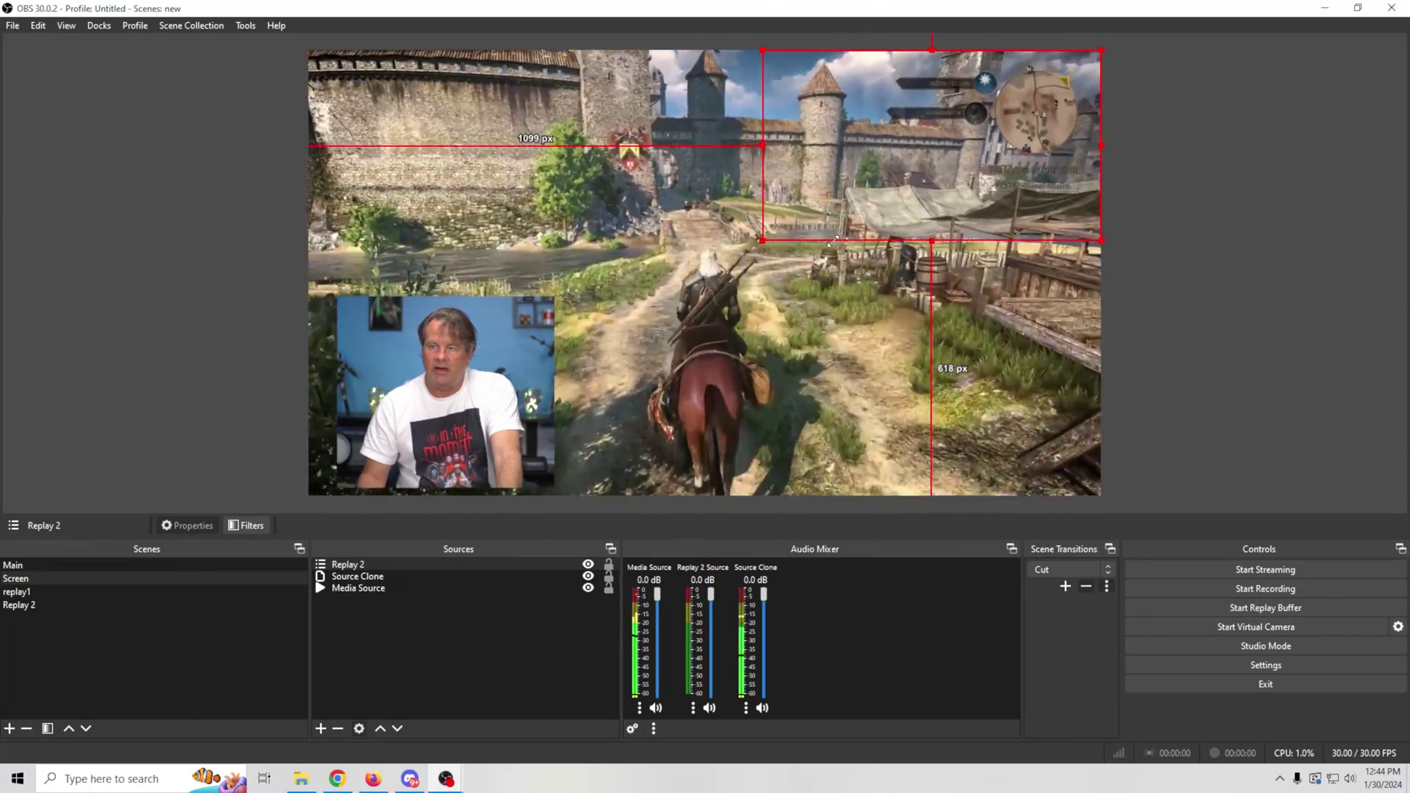
left_click_drag(925, 162, 907, 189)
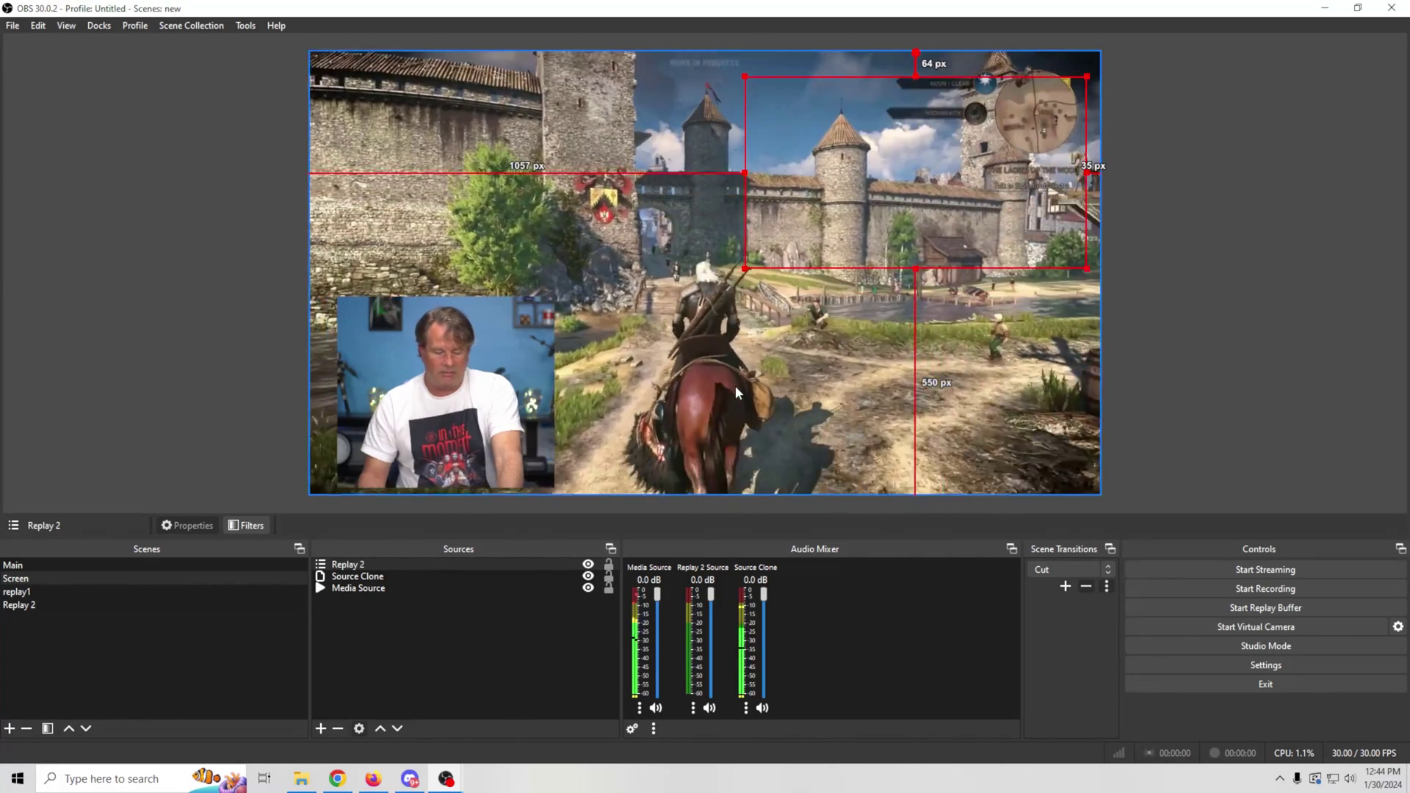
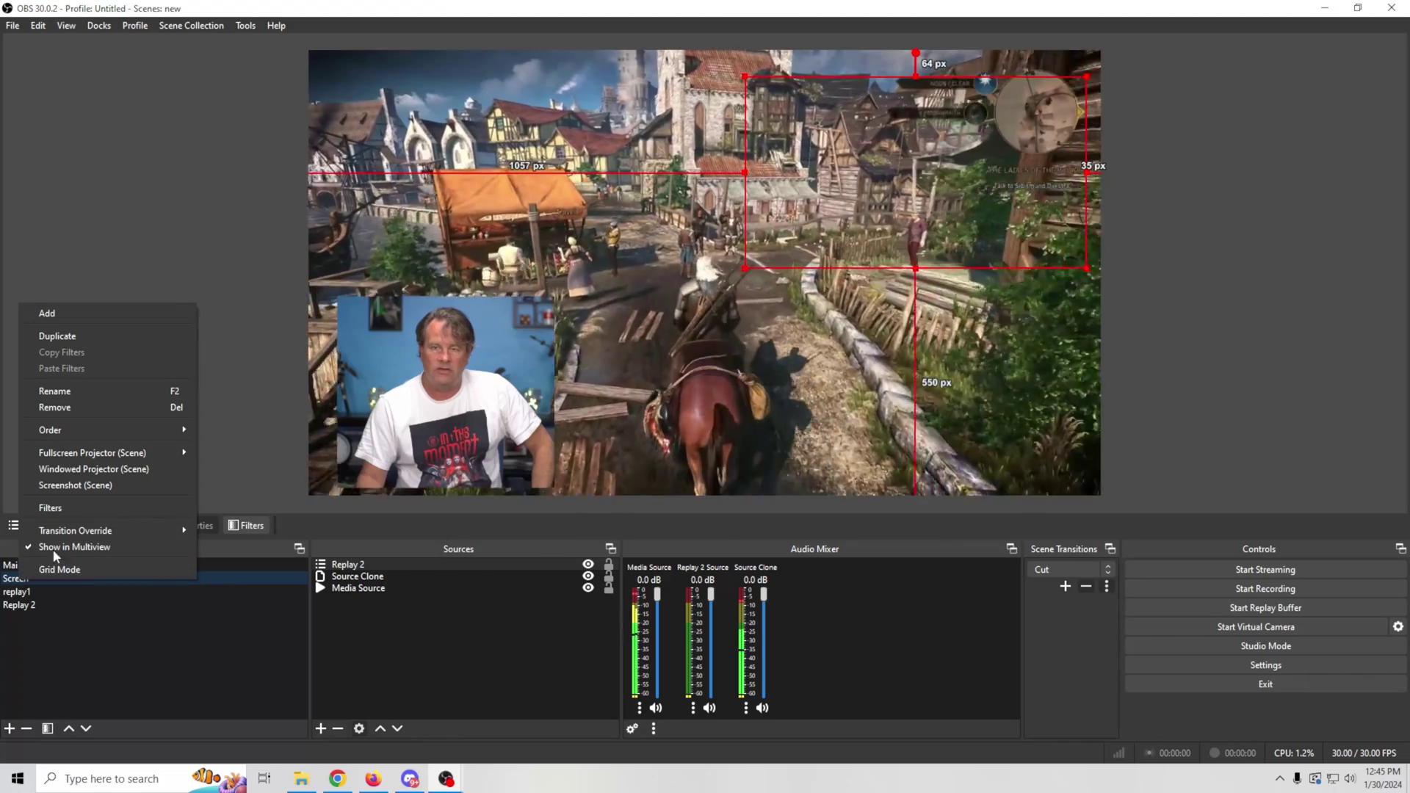
Add a Move Source filter with its default name to the Screen scene.
left_click(92, 506)
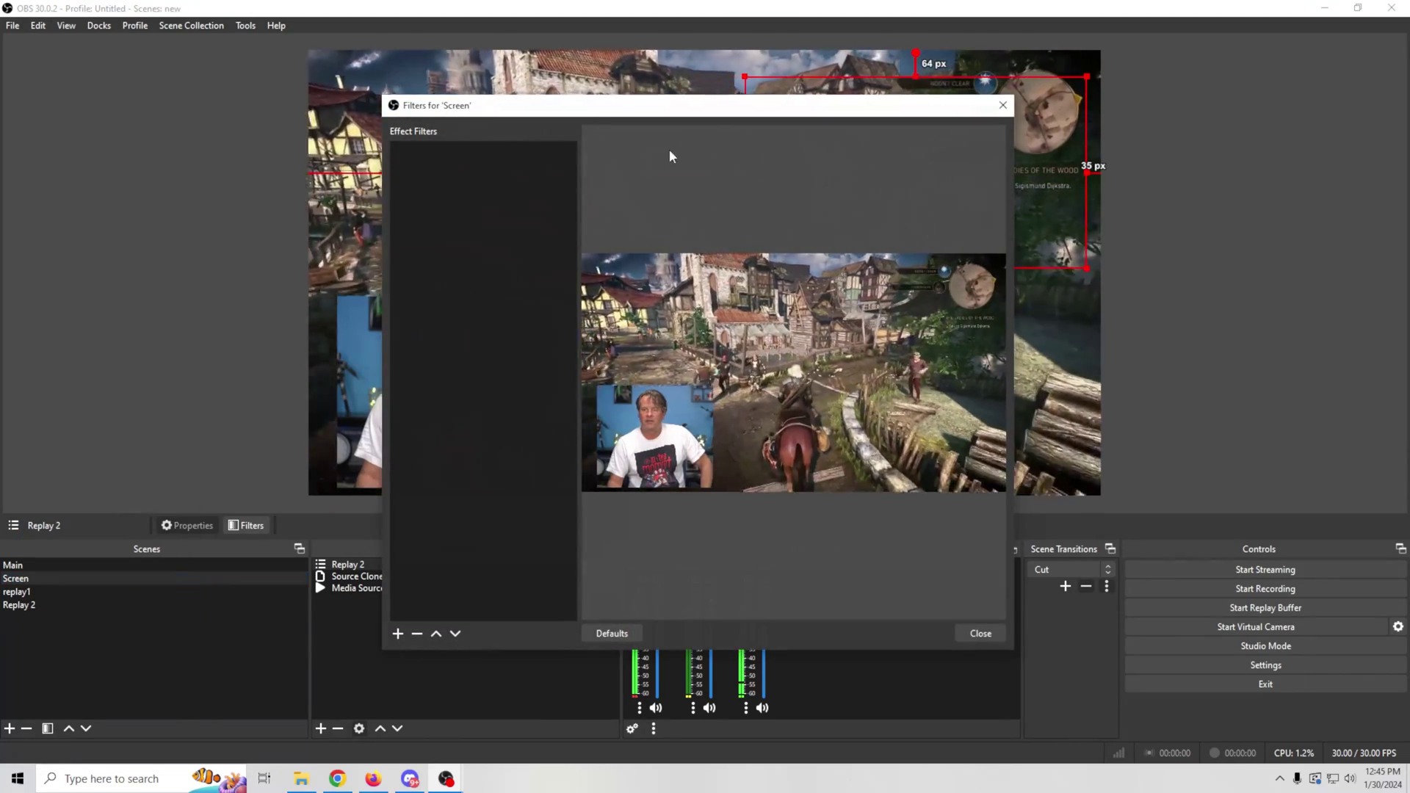
left_click_drag(735, 109, 415, 178)
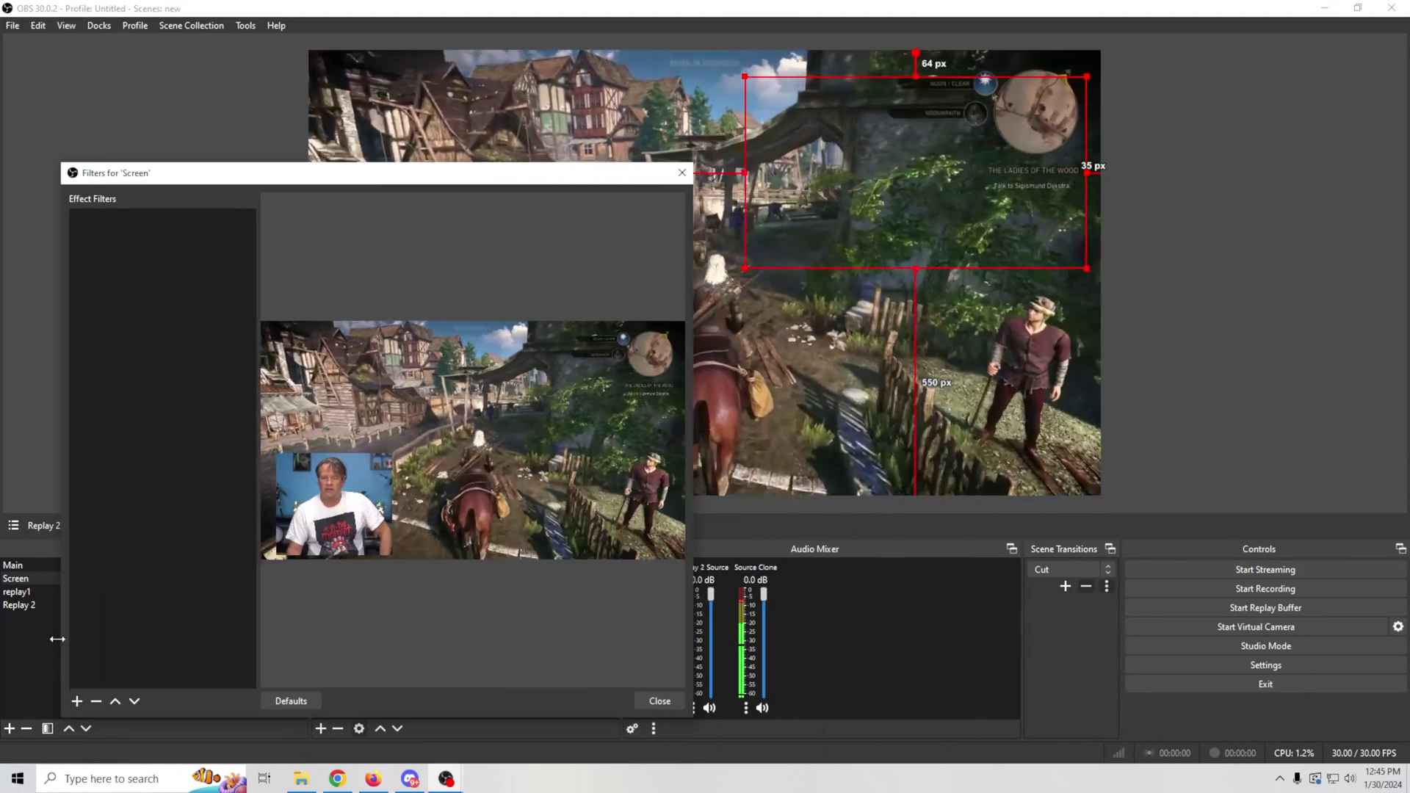
left_click(77, 702)
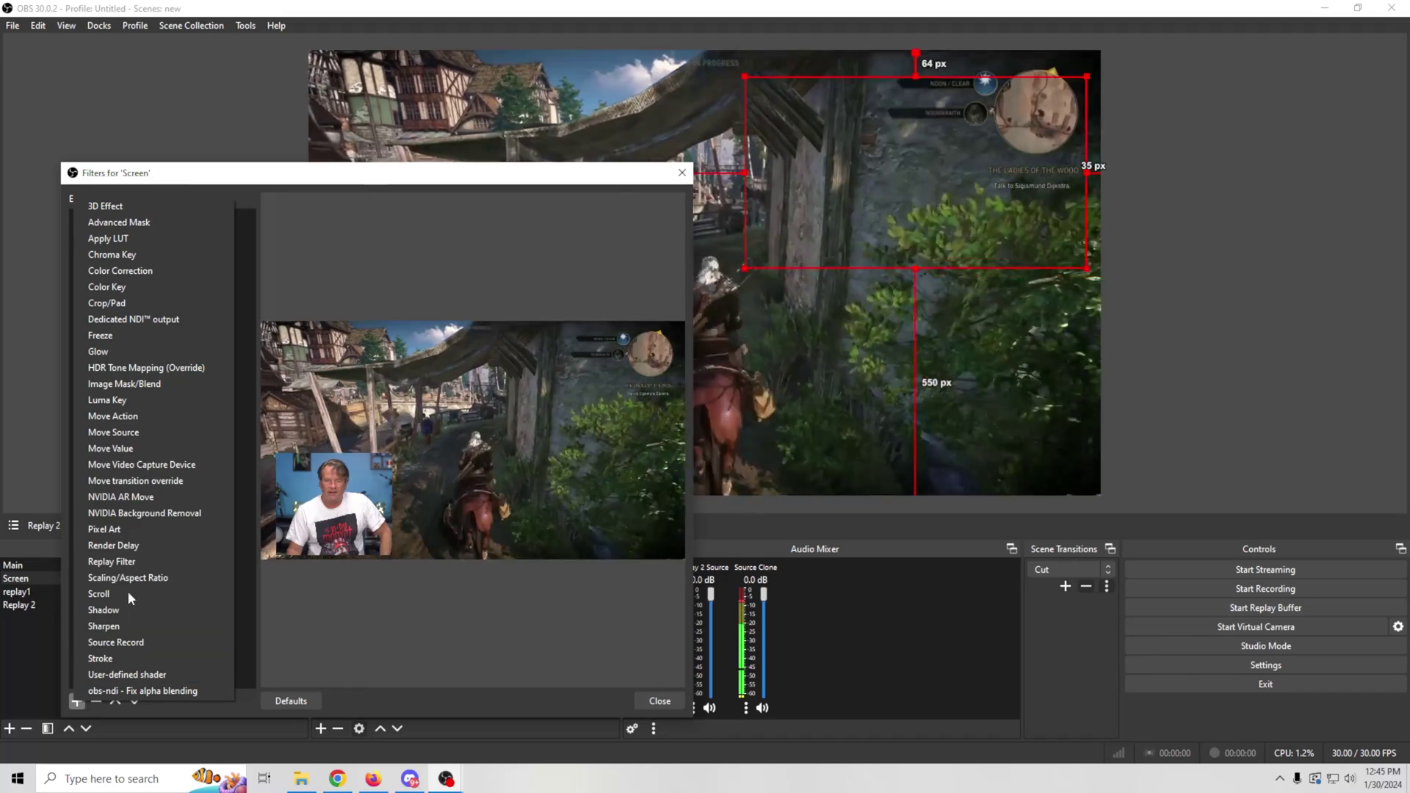
left_click(143, 433)
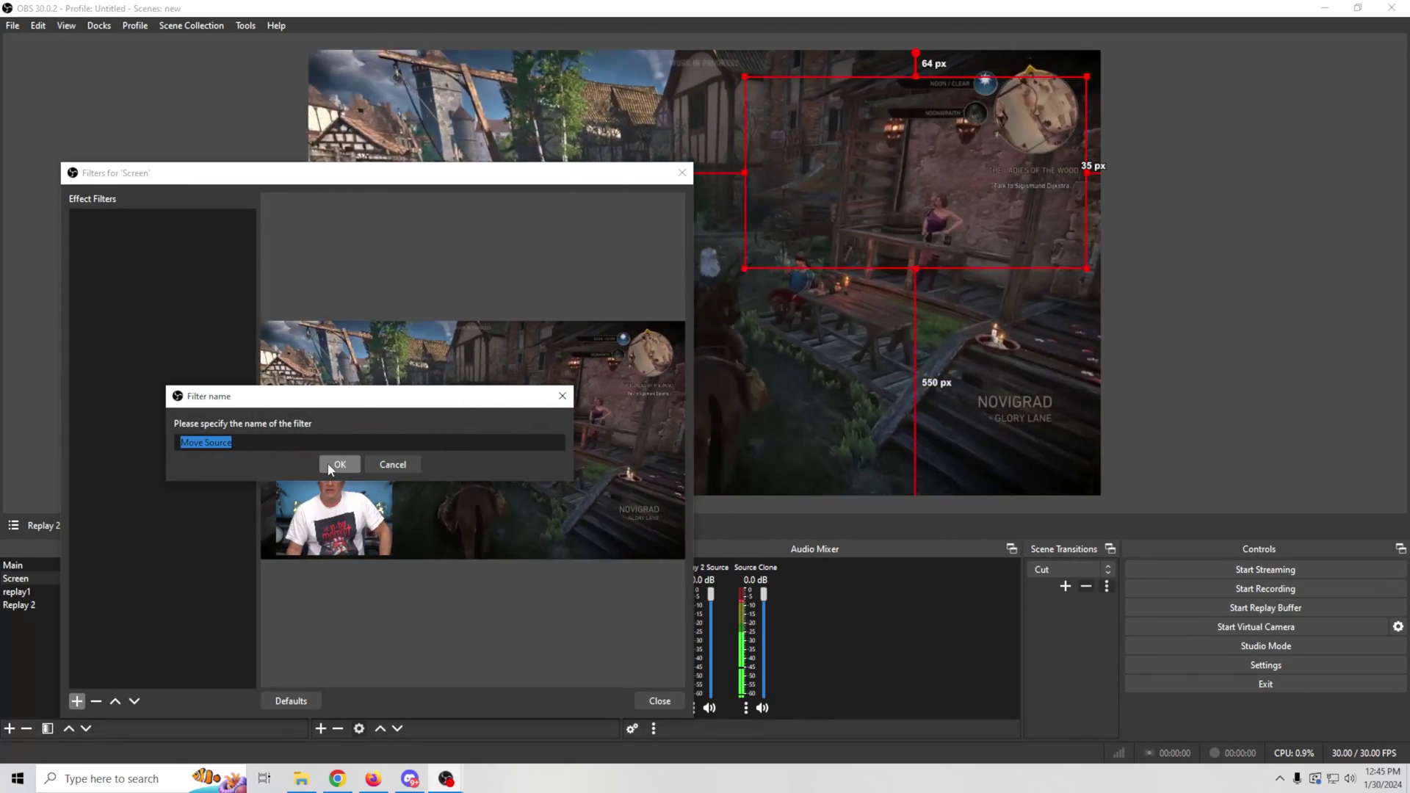
left_click(330, 465)
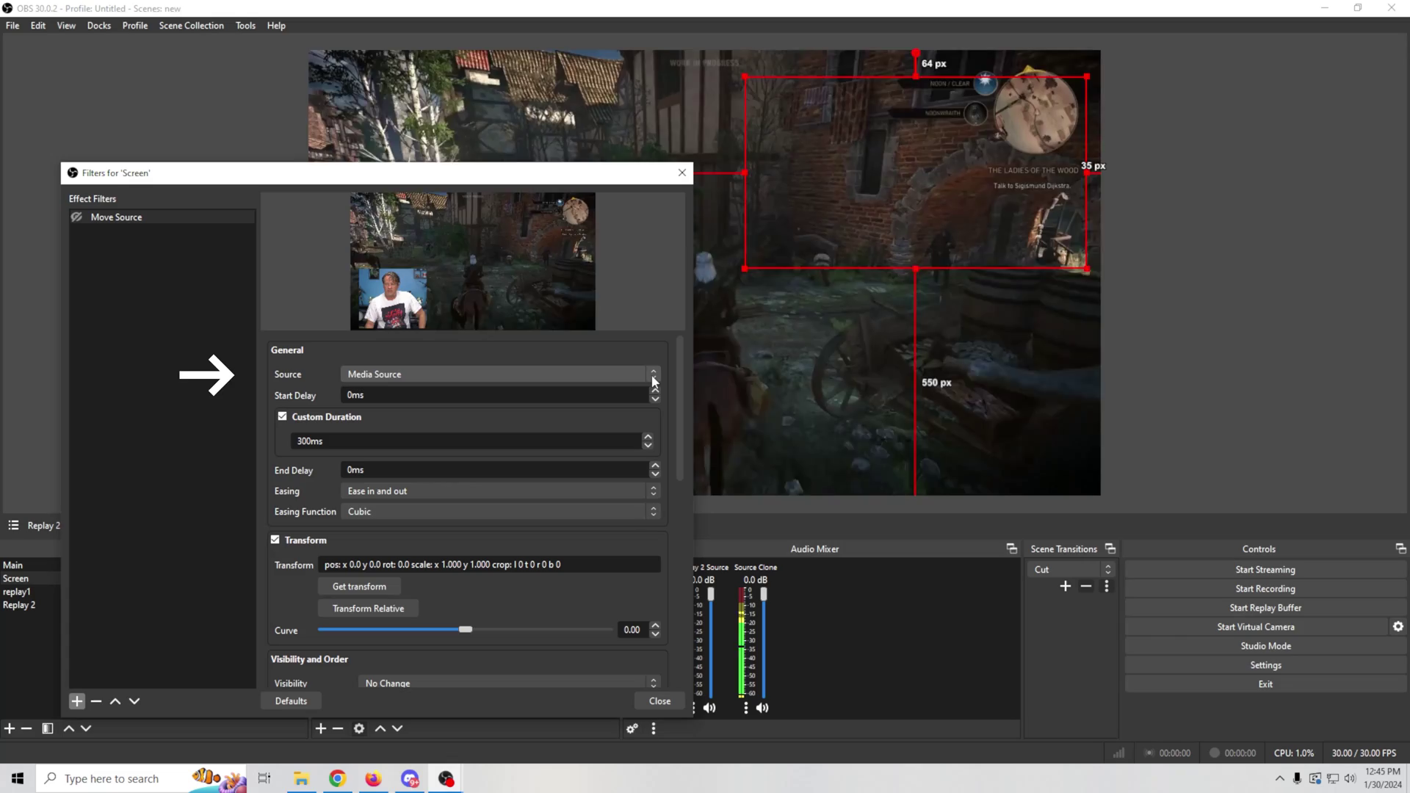
Set the Move Source filter's source to Replay 2 and rename the filter "Replay on".
left_click(649, 375)
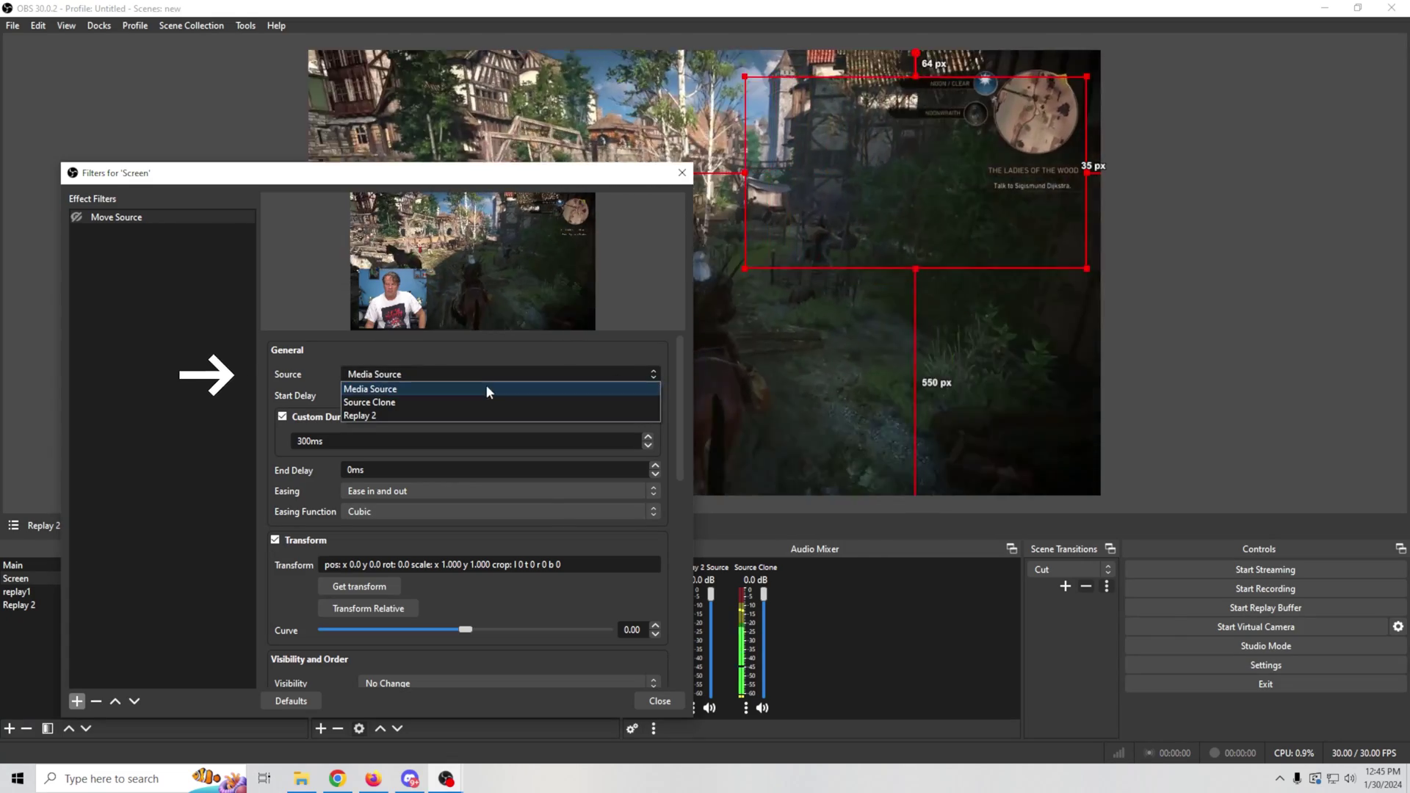
left_click(469, 416)
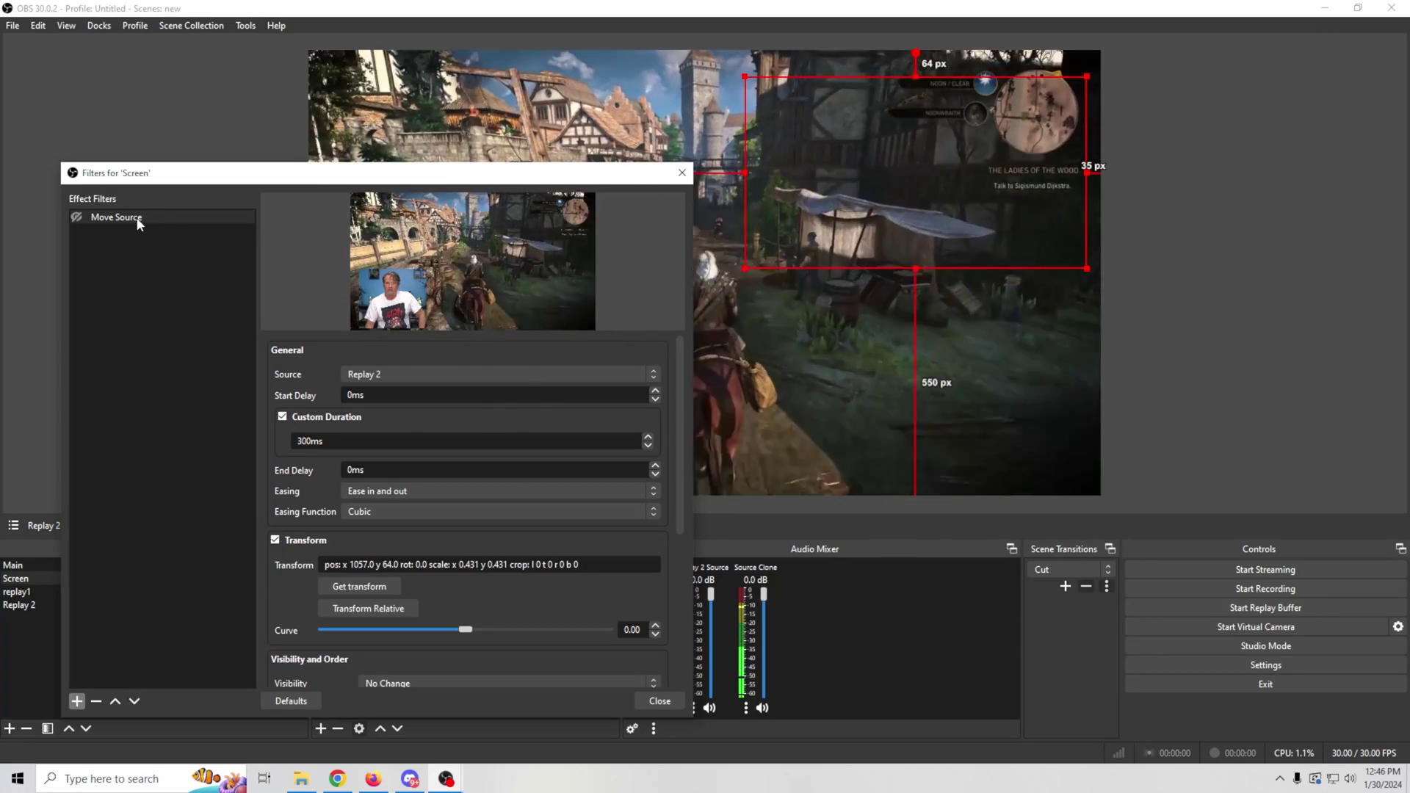
left_click(129, 219)
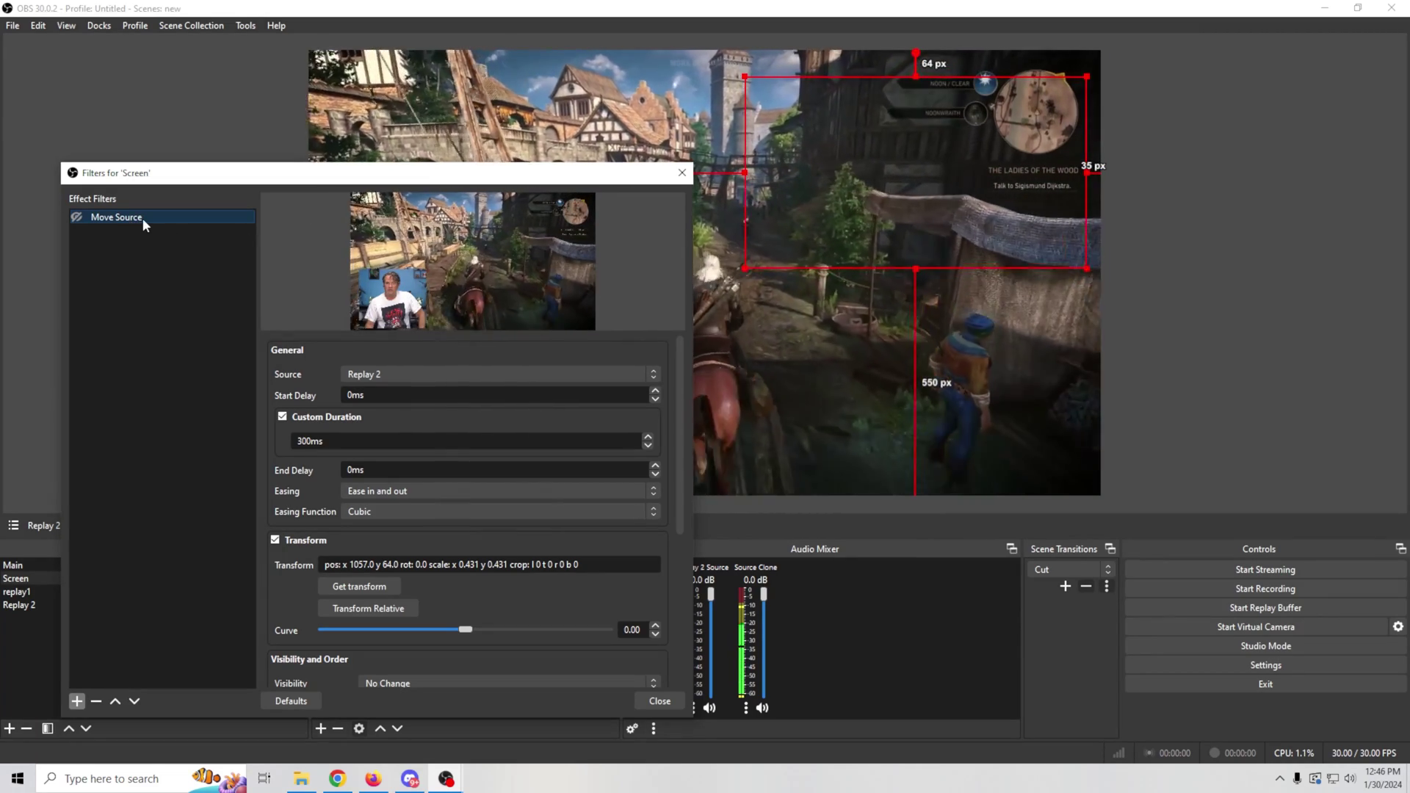
left_click(161, 245)
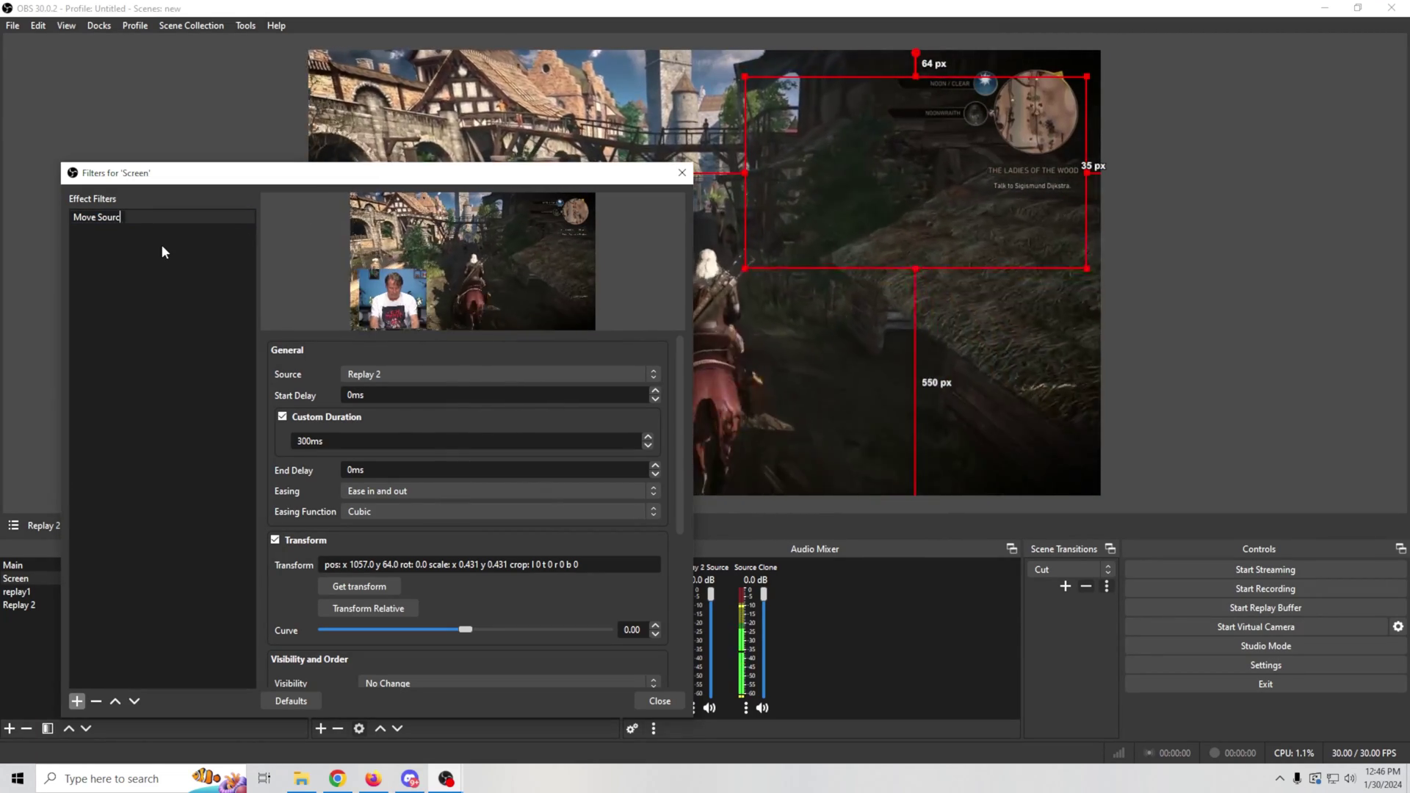
type("Replay on")
key("Return")
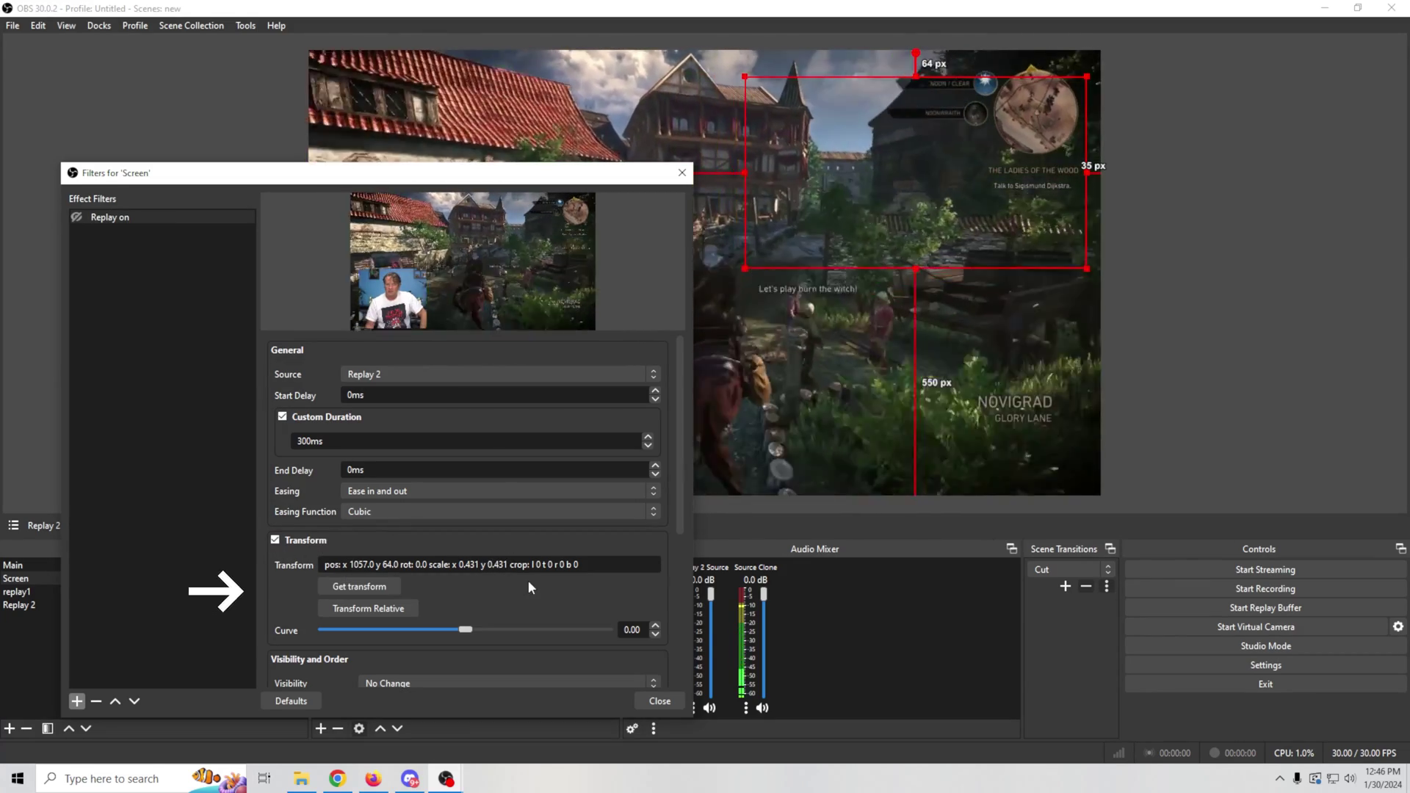
Add a second Move Source filter named "replay off" to the Screen scene.
scroll(527, 580, "down", 4)
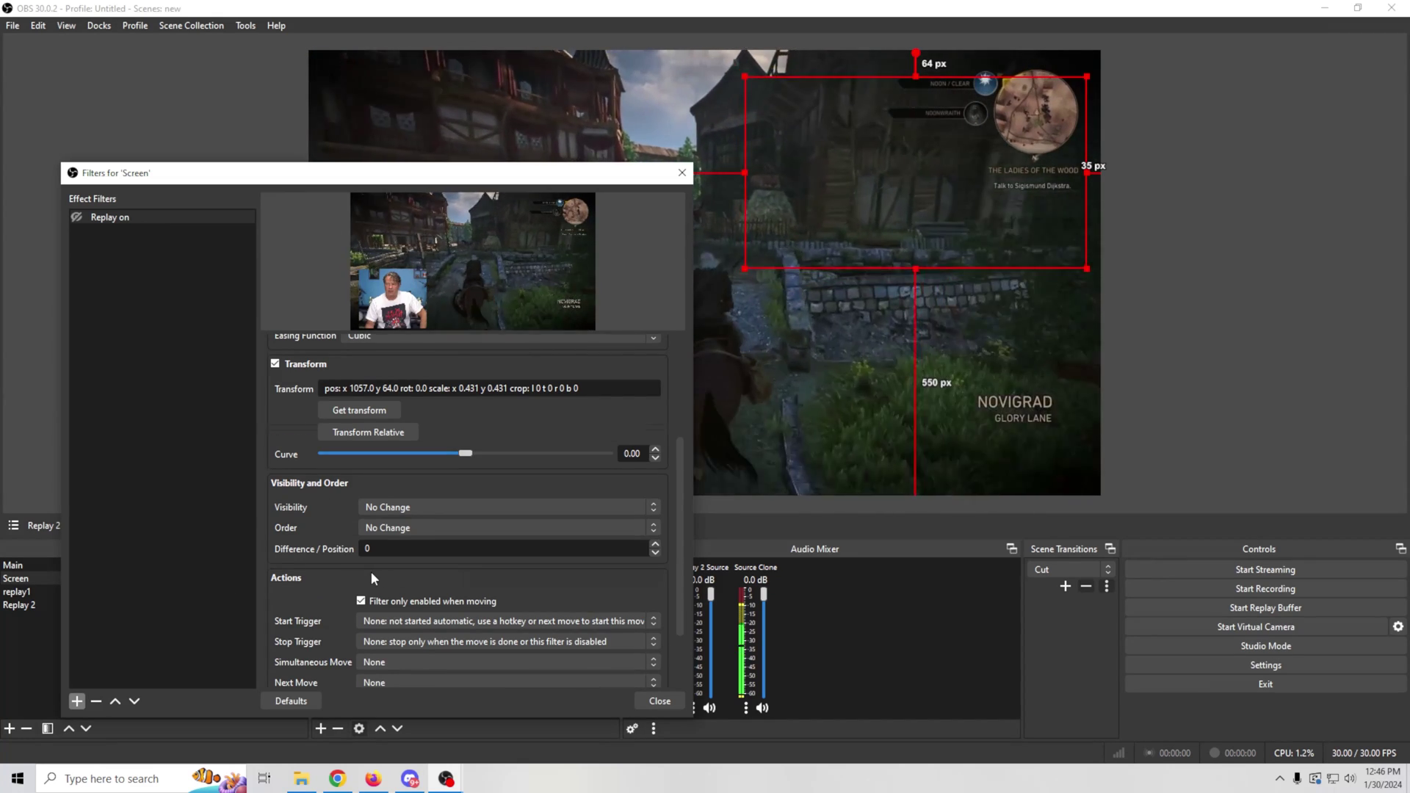
scroll(372, 572, "up", 3)
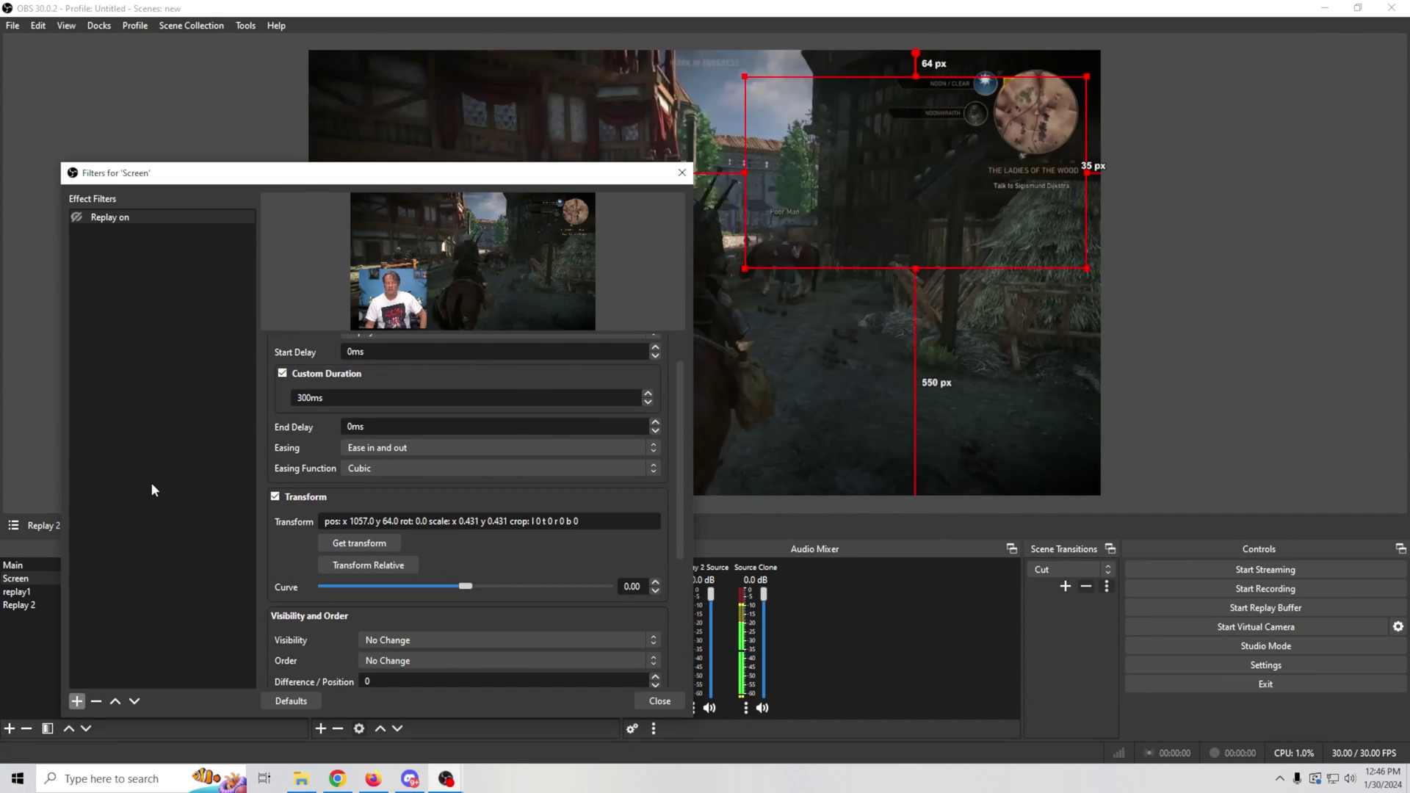
left_click(76, 702)
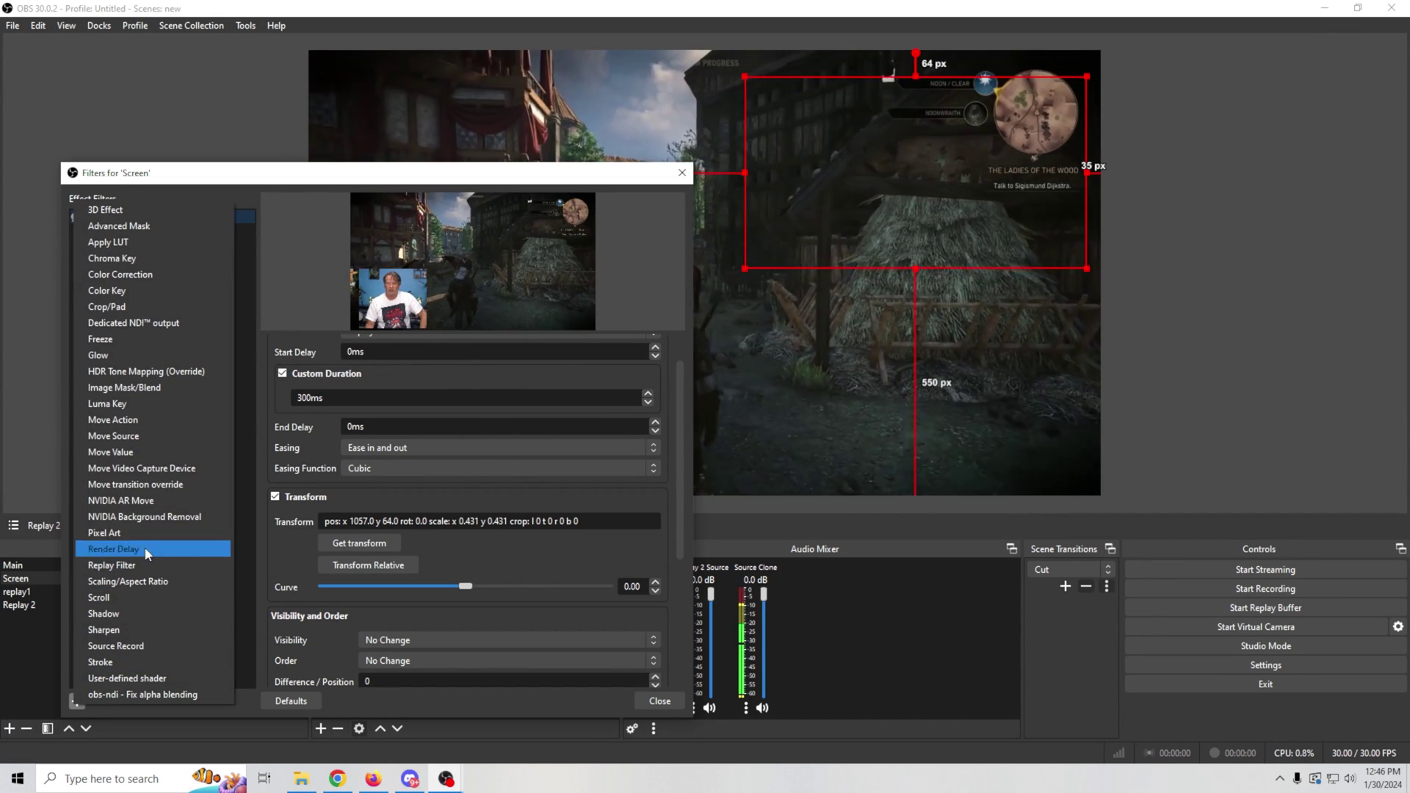
left_click(158, 433)
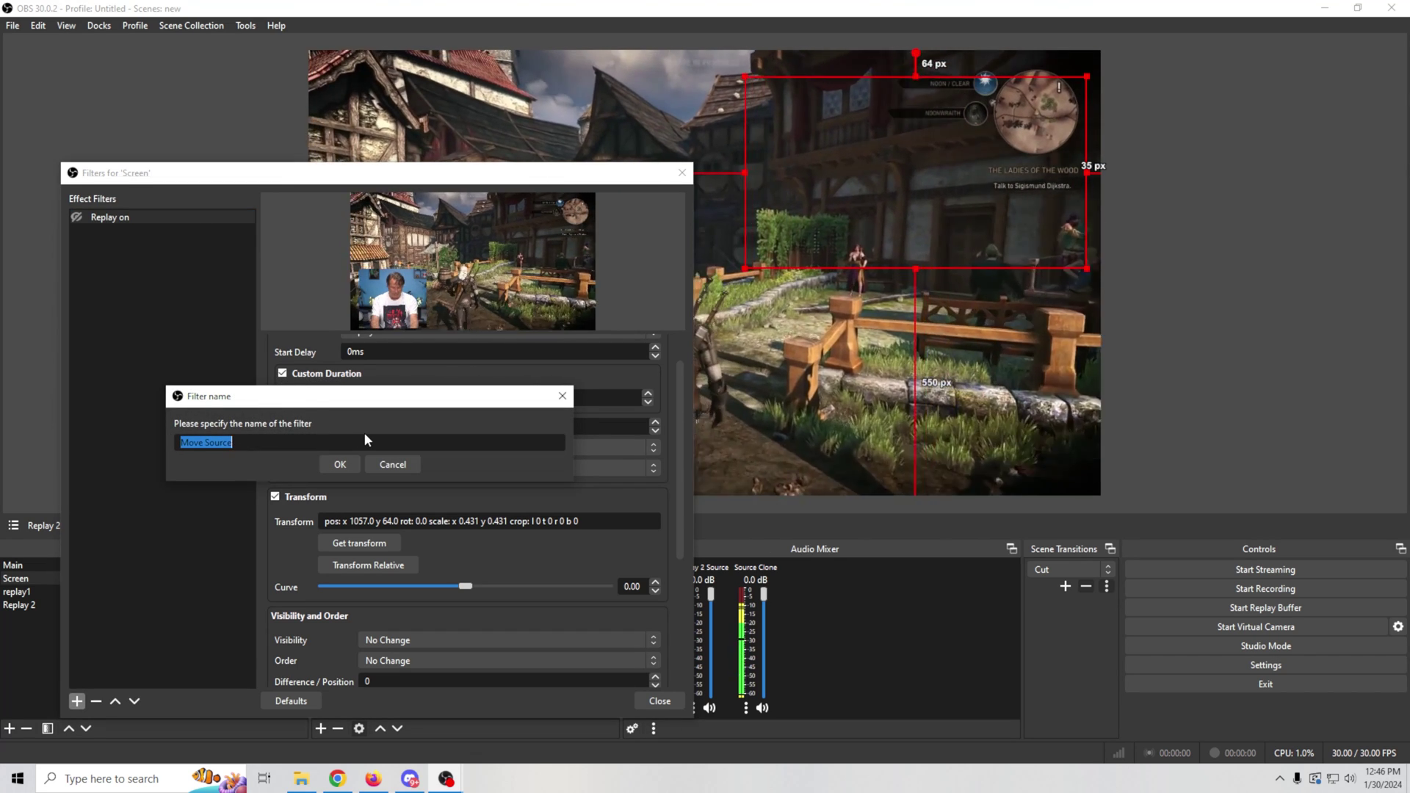
type("replay off")
left_click(340, 464)
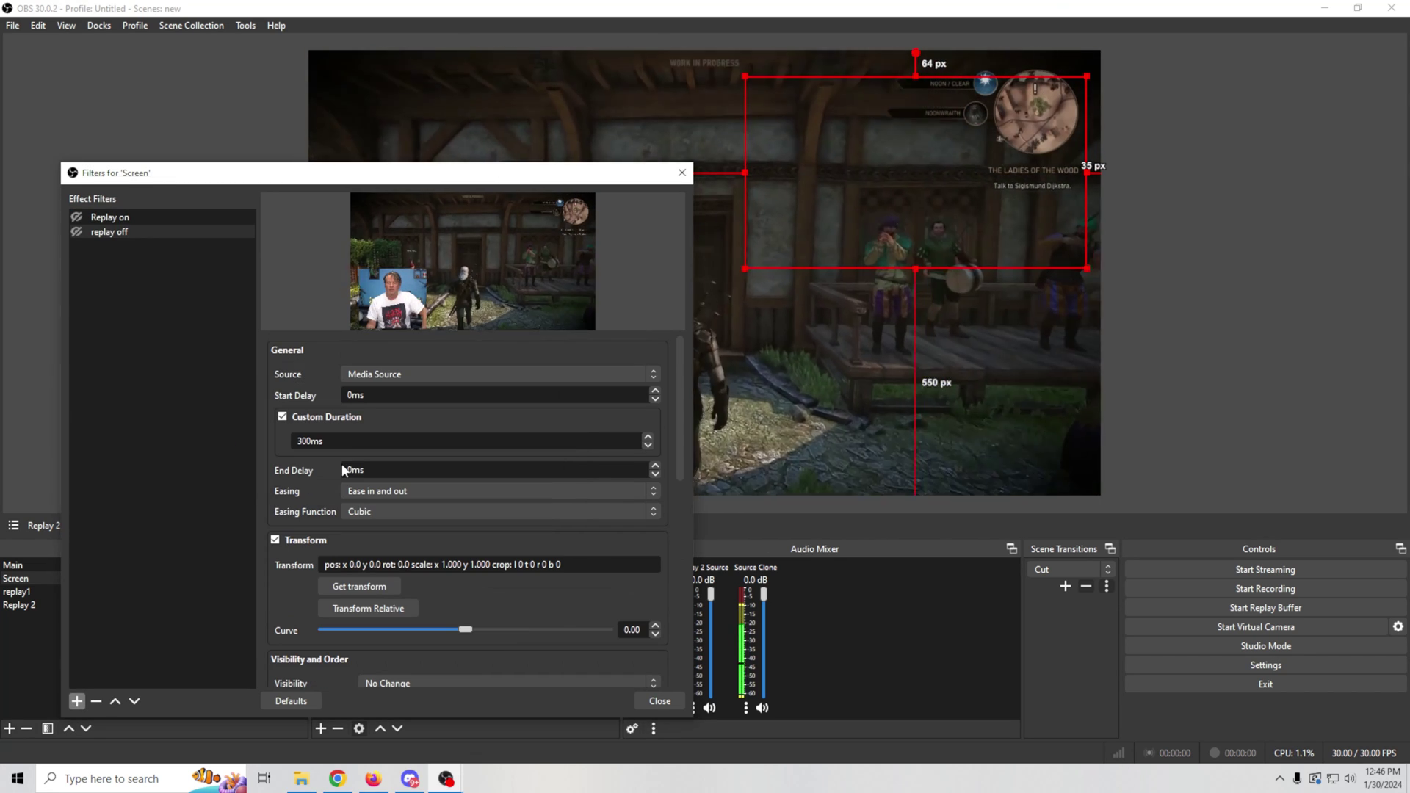
Try to capture Replay 2's position beyond the picture's right edge as the replay off filter's transform.
left_click(130, 231)
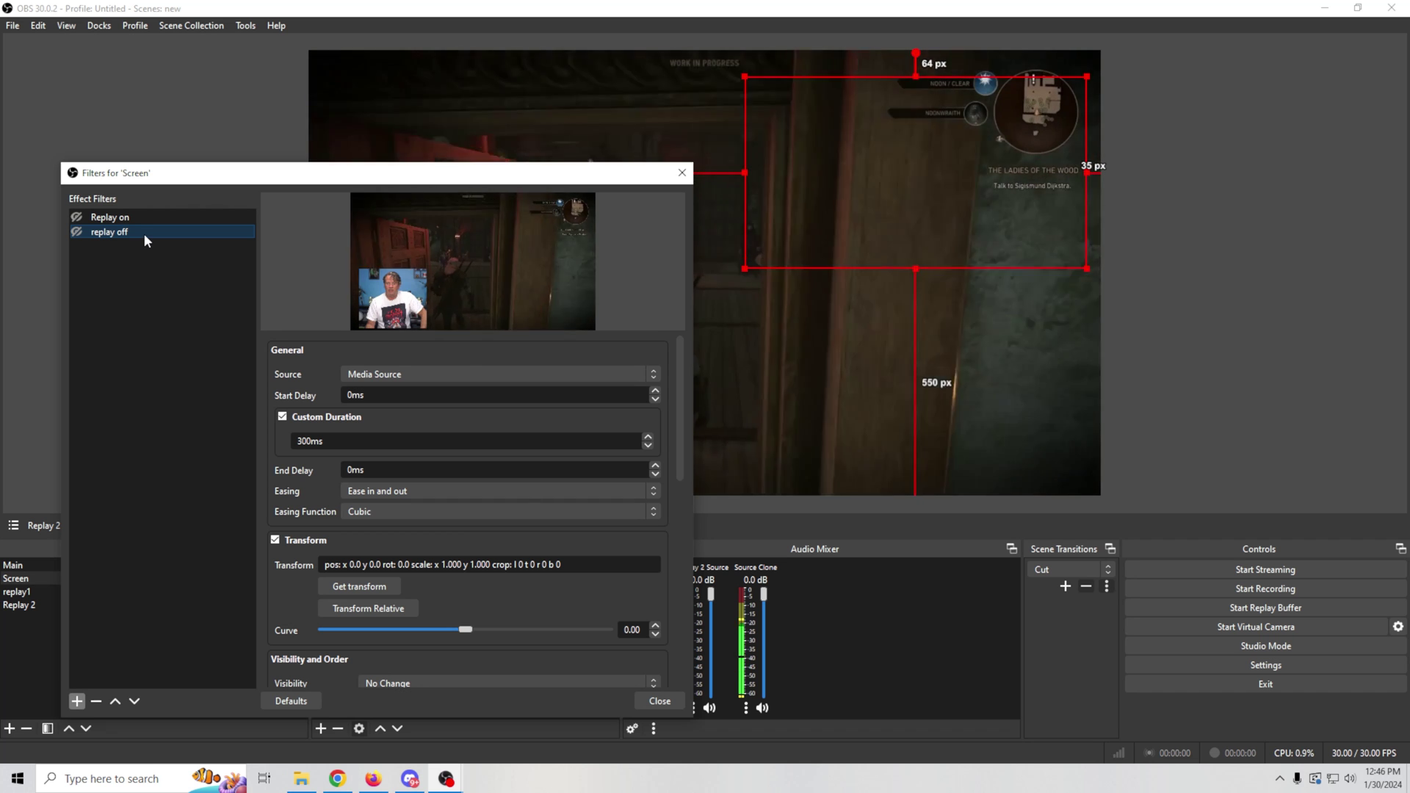
left_click(932, 183)
left_click_drag(933, 183, 1292, 183)
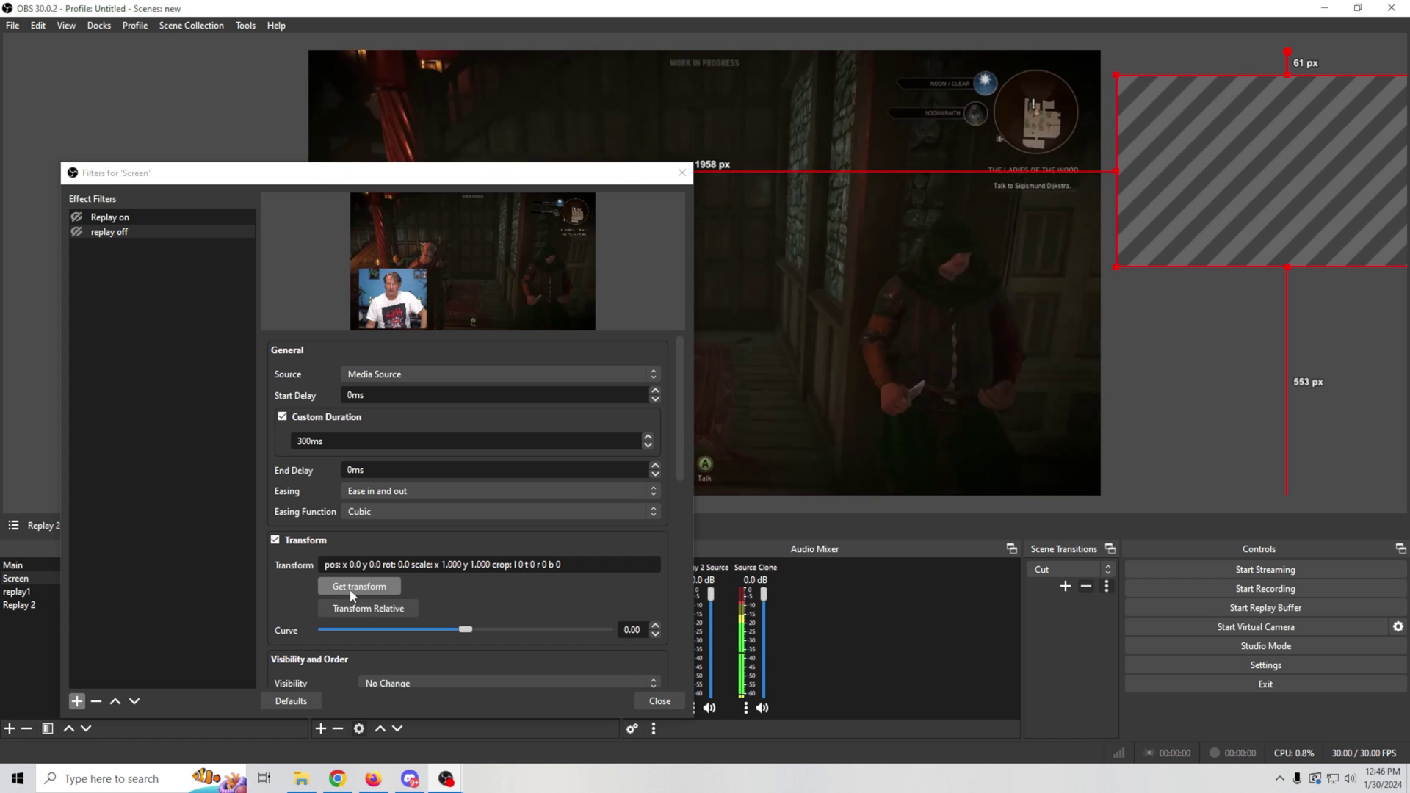
left_click(77, 218)
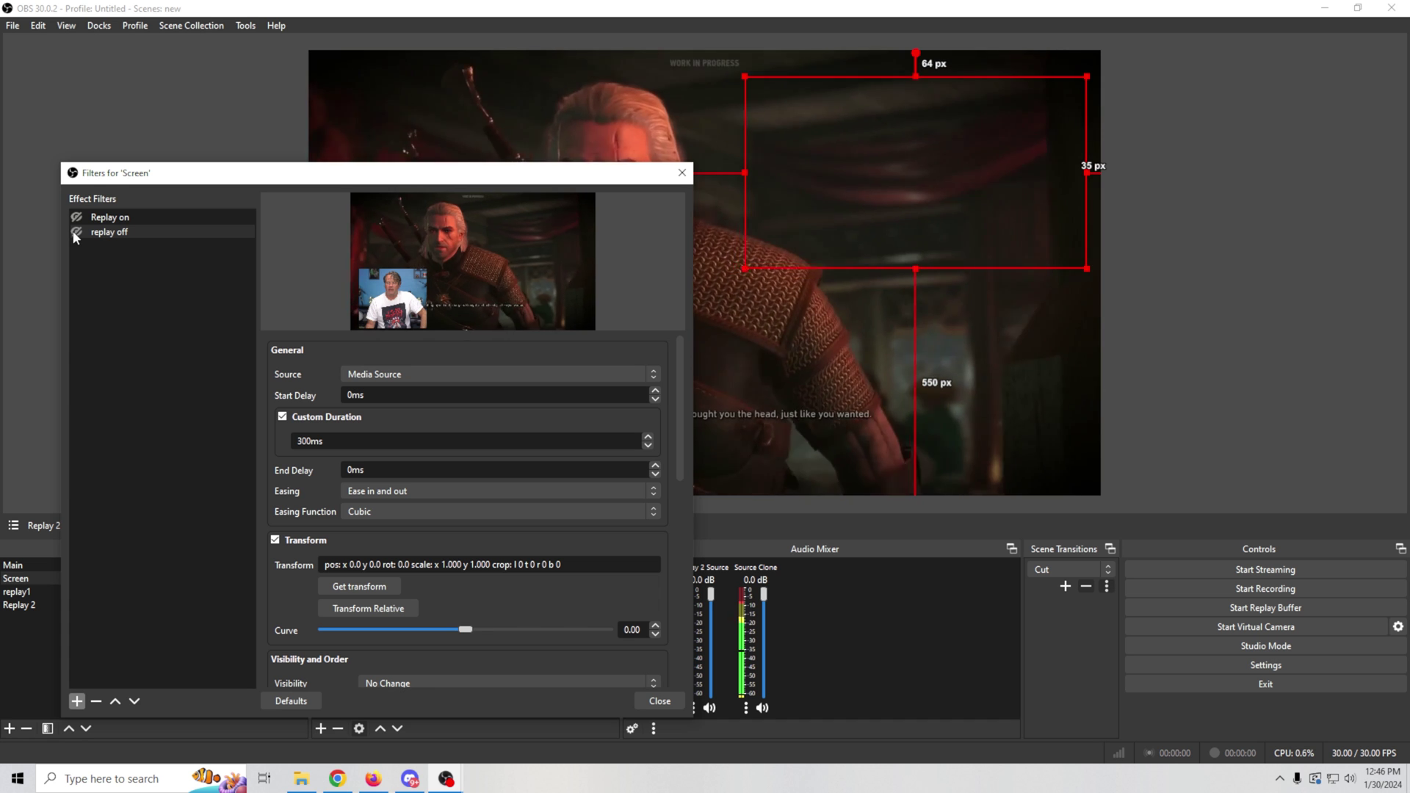
left_click(99, 234)
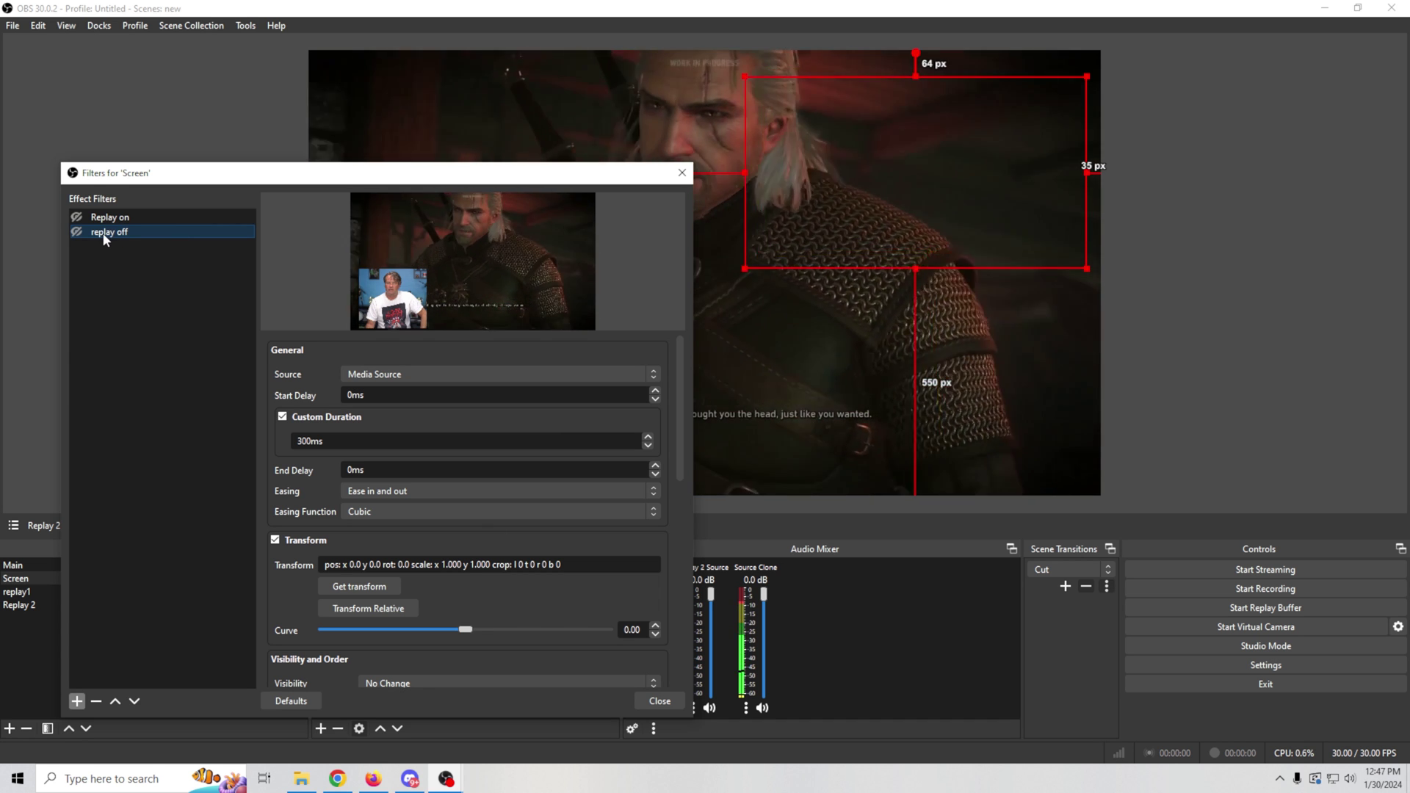
left_click_drag(935, 208, 1307, 207)
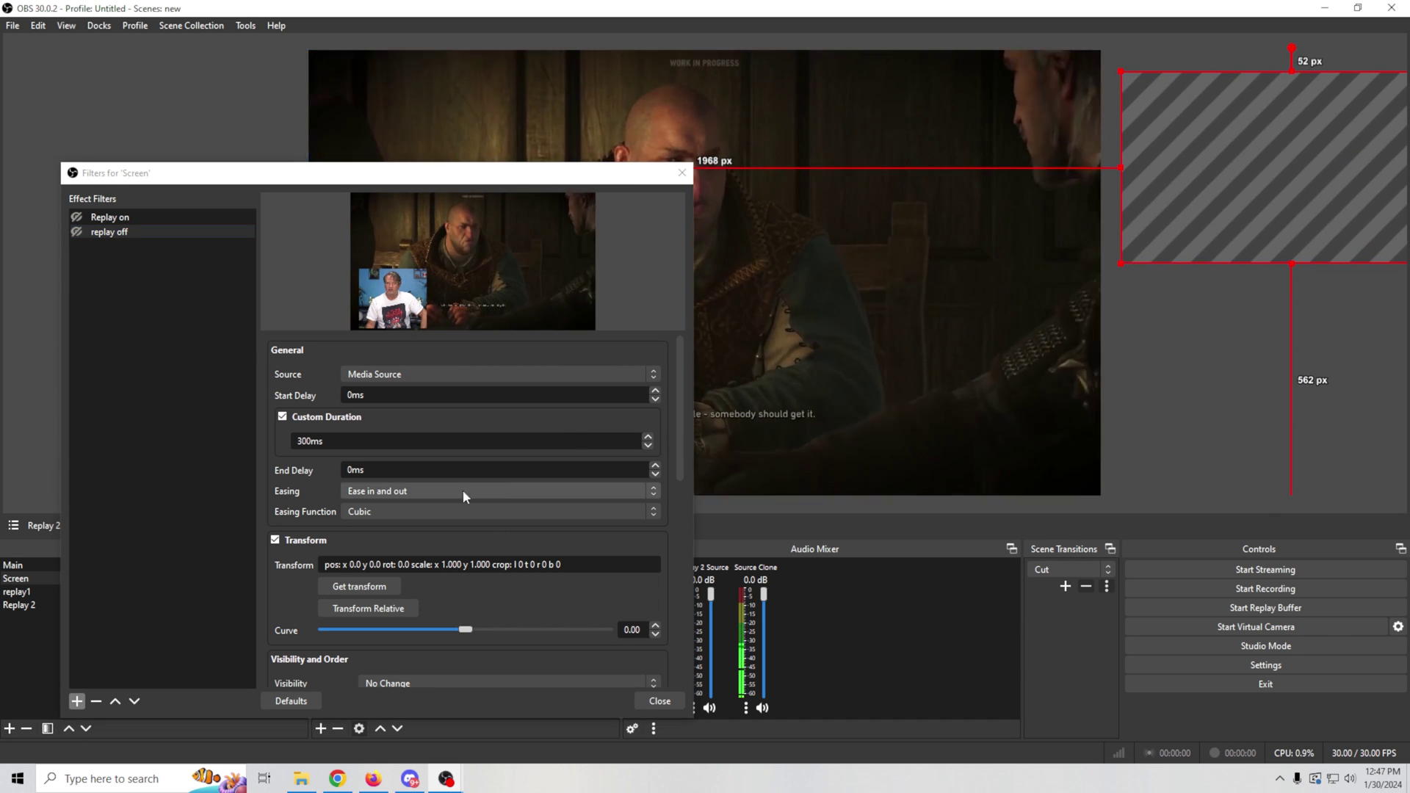
left_click(345, 586)
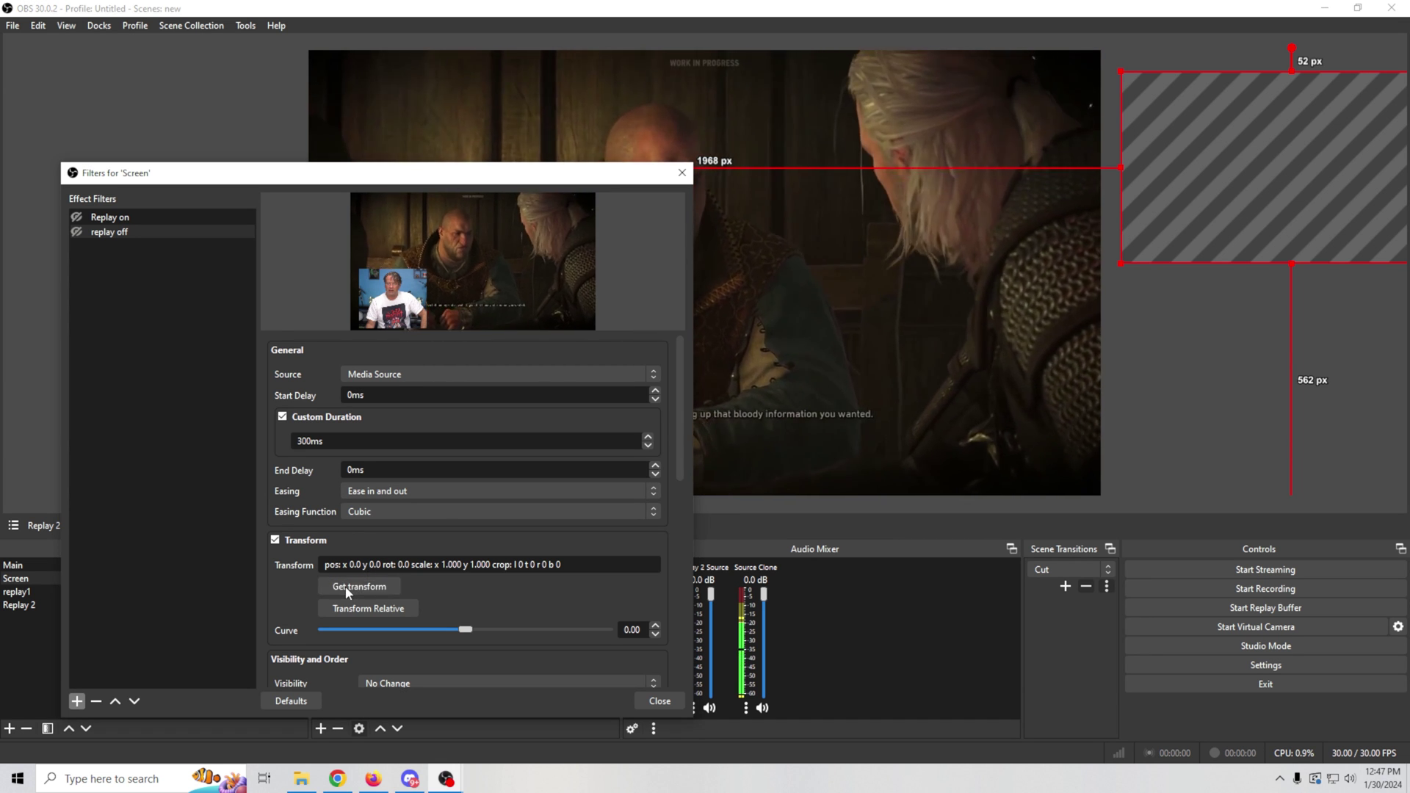
key("ctrl+z")
Set replay off's source to Replay 2 and capture its transform with Replay 2 moved off the picture's right side, at about x 1959, y 46.
left_click(75, 232)
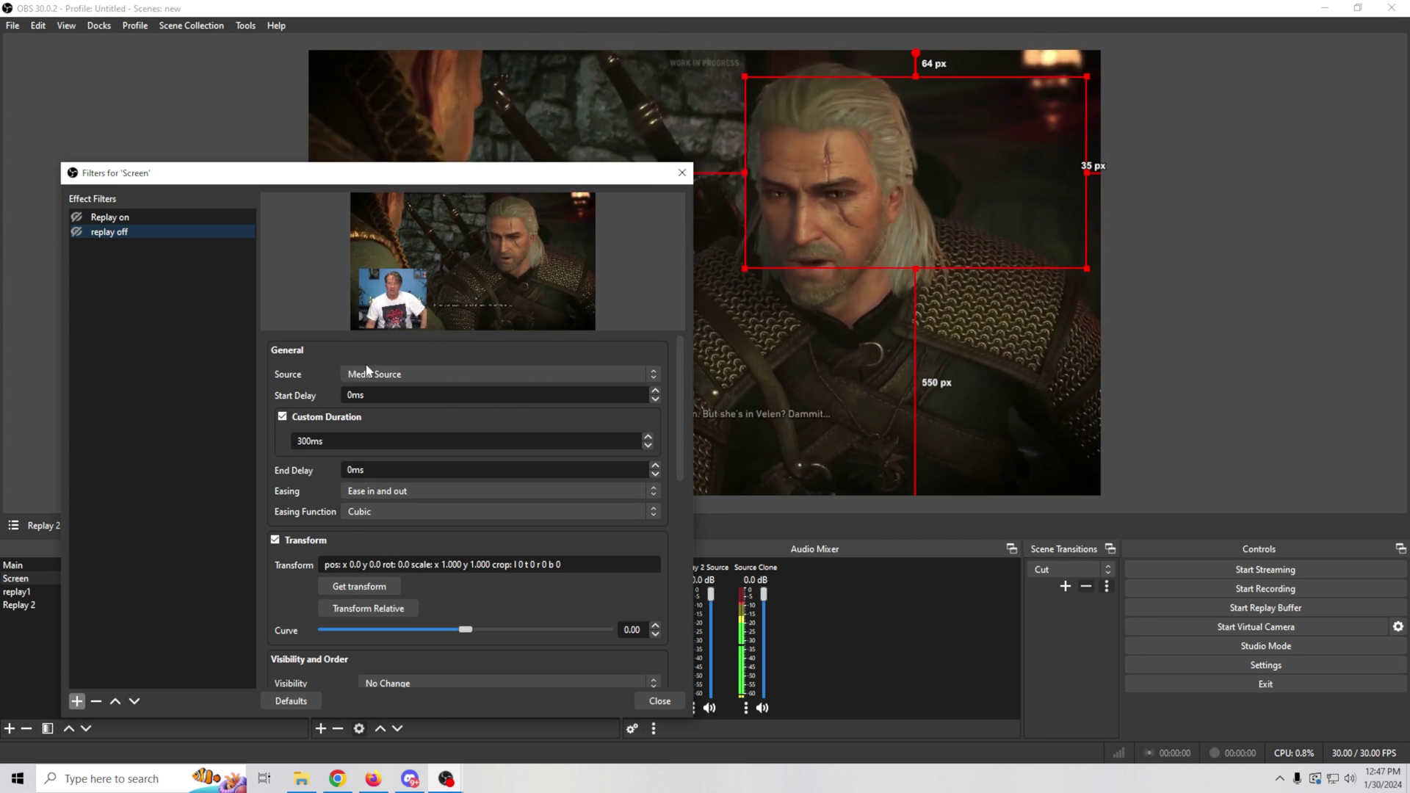
left_click(650, 375)
left_click(450, 414)
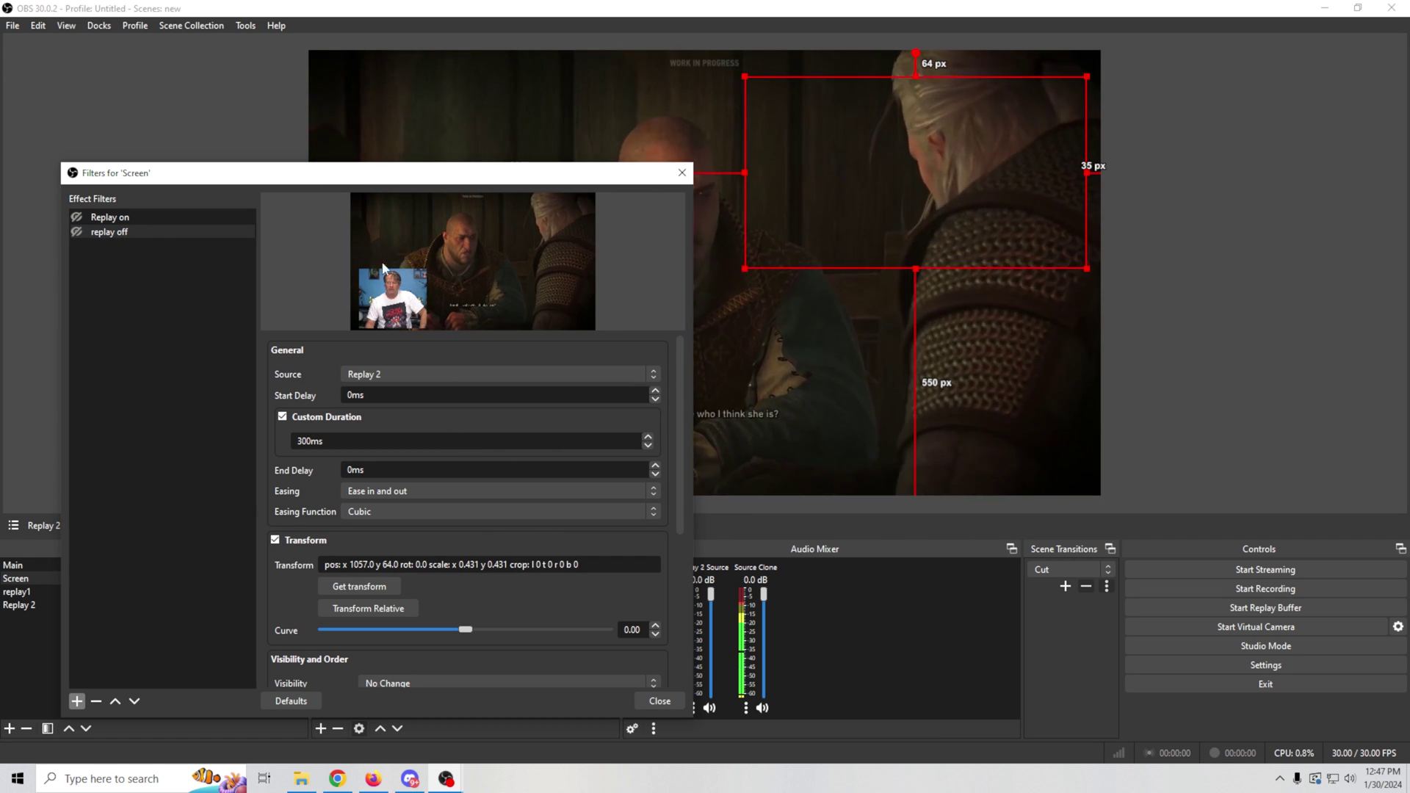
left_click_drag(850, 199, 1227, 193)
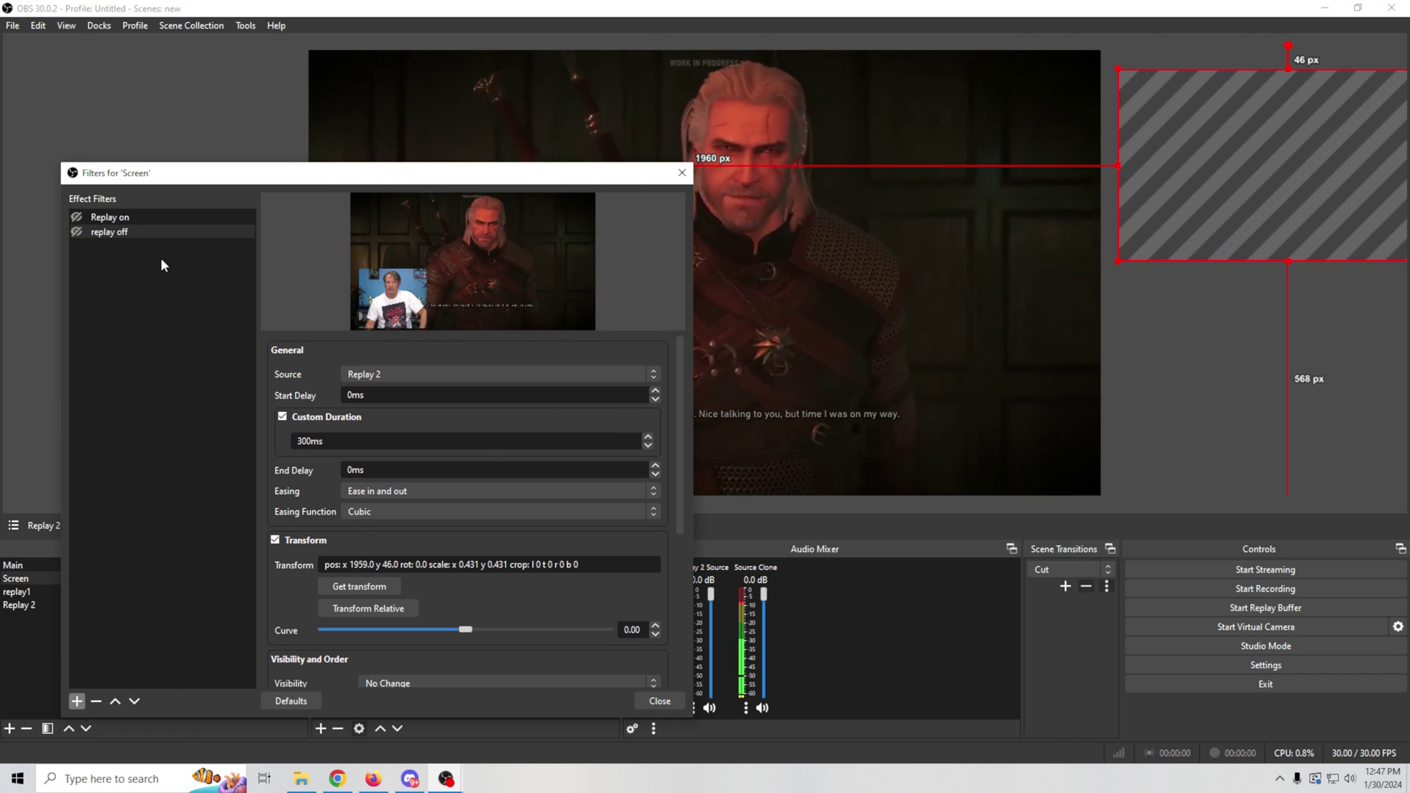
Test the Replay on and replay off filters by triggering them alternately, and close the Screen filters.
left_click(76, 218)
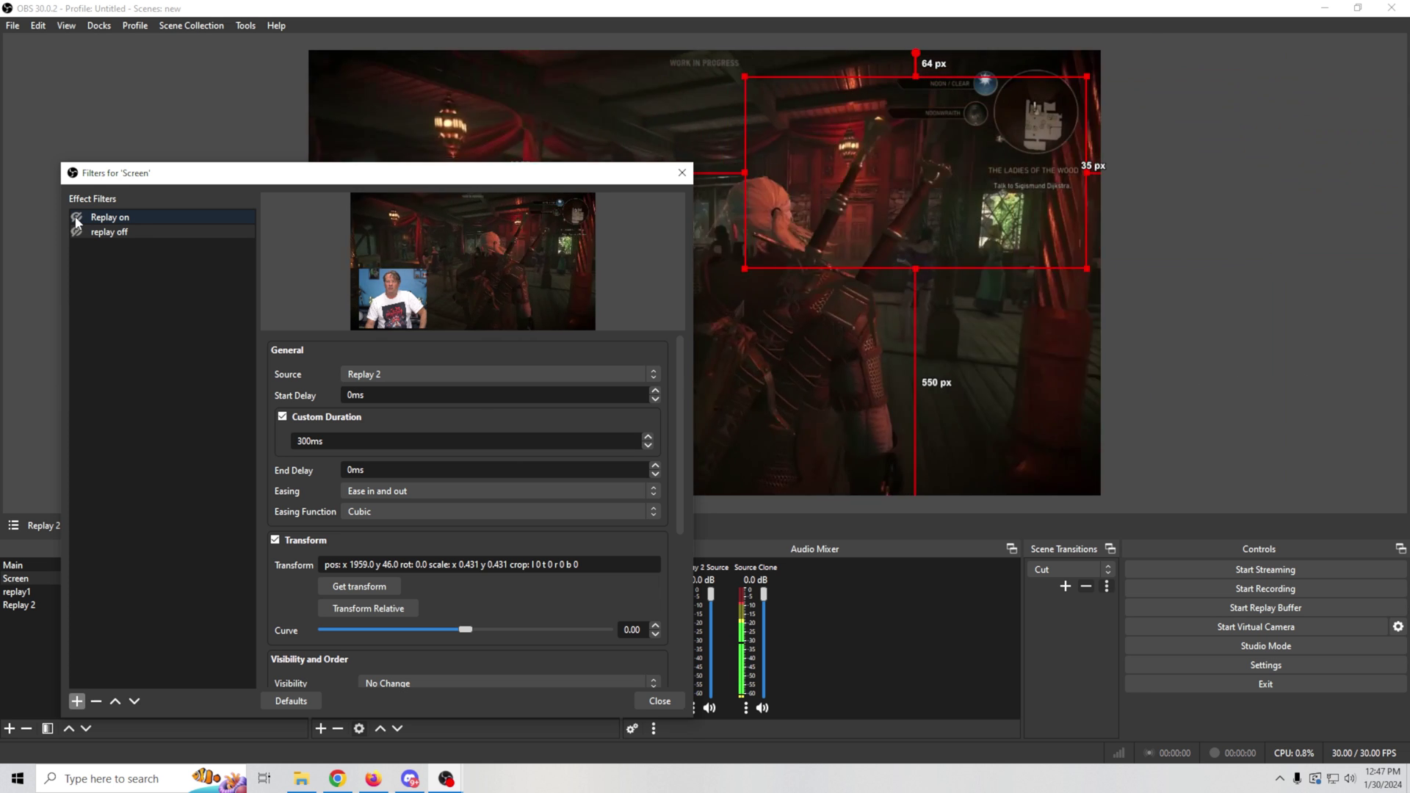
left_click(74, 233)
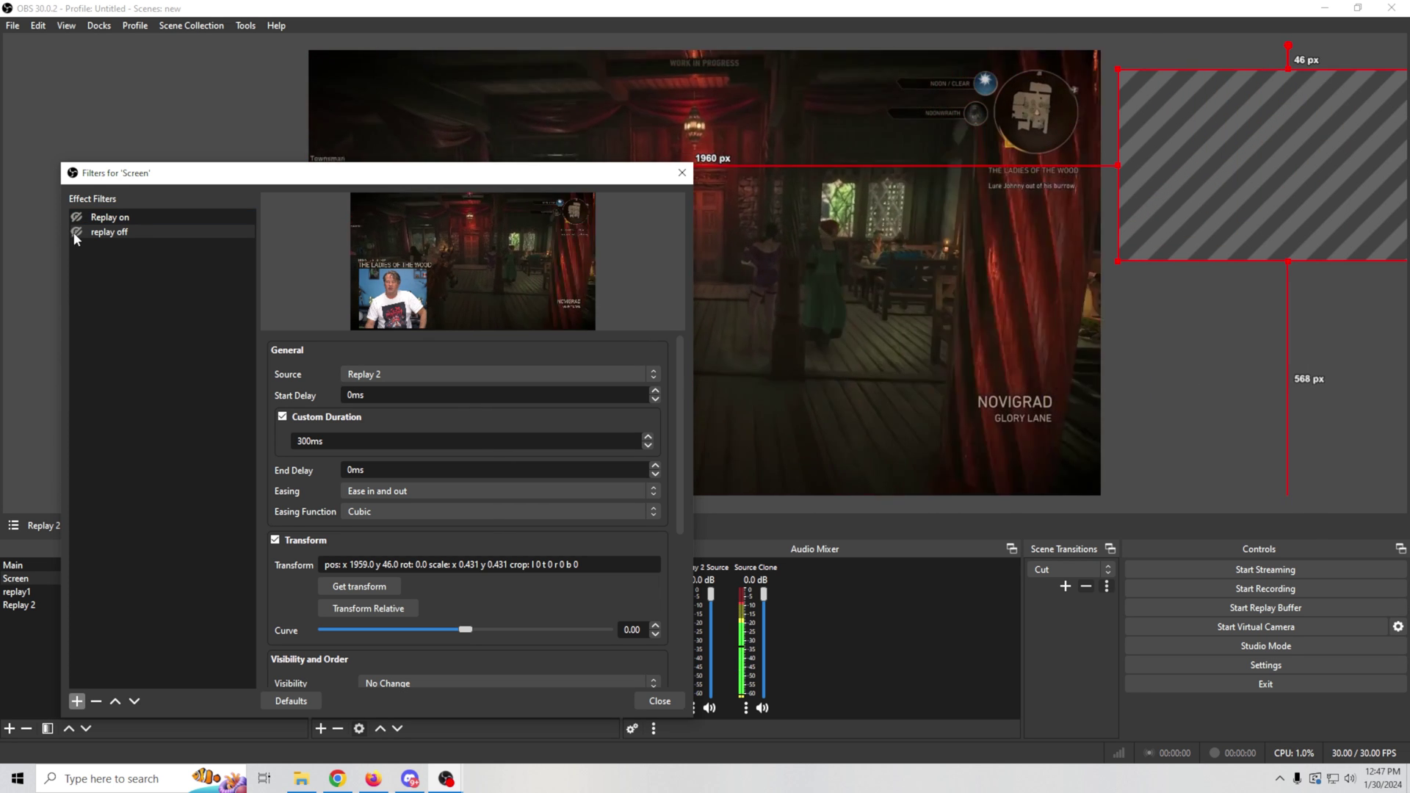
left_click(76, 223)
left_click(72, 234)
left_click(74, 222)
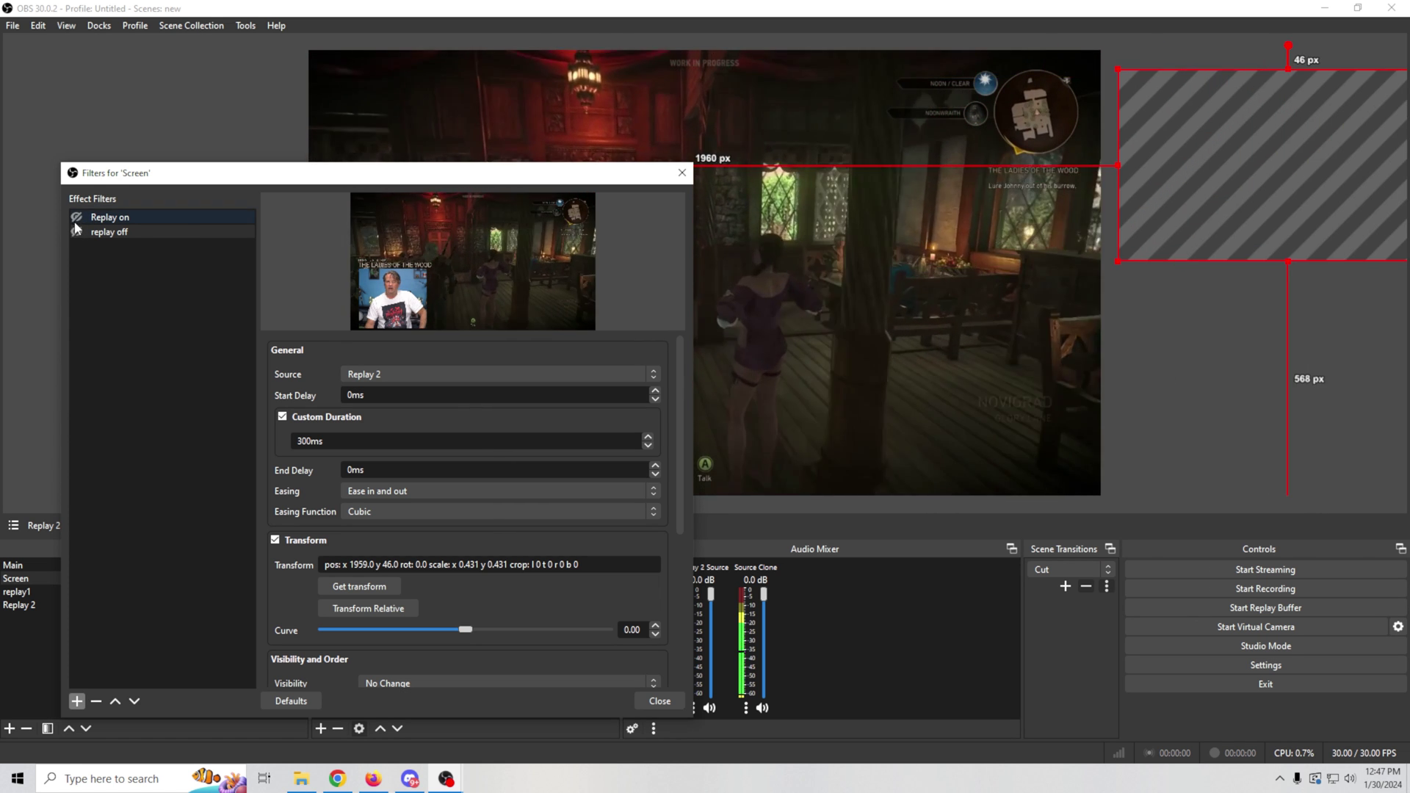
left_click_drag(302, 176, 350, 113)
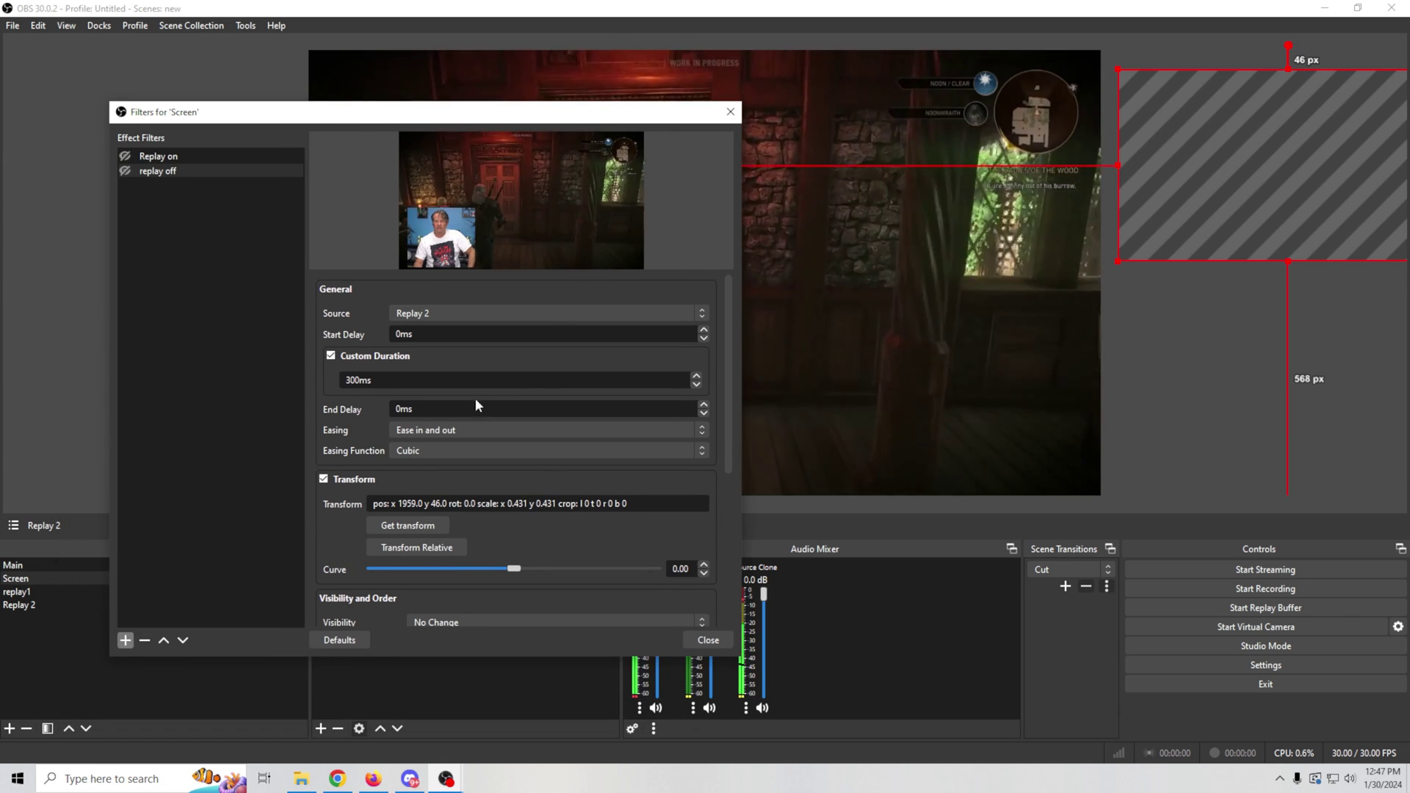
left_click(707, 640)
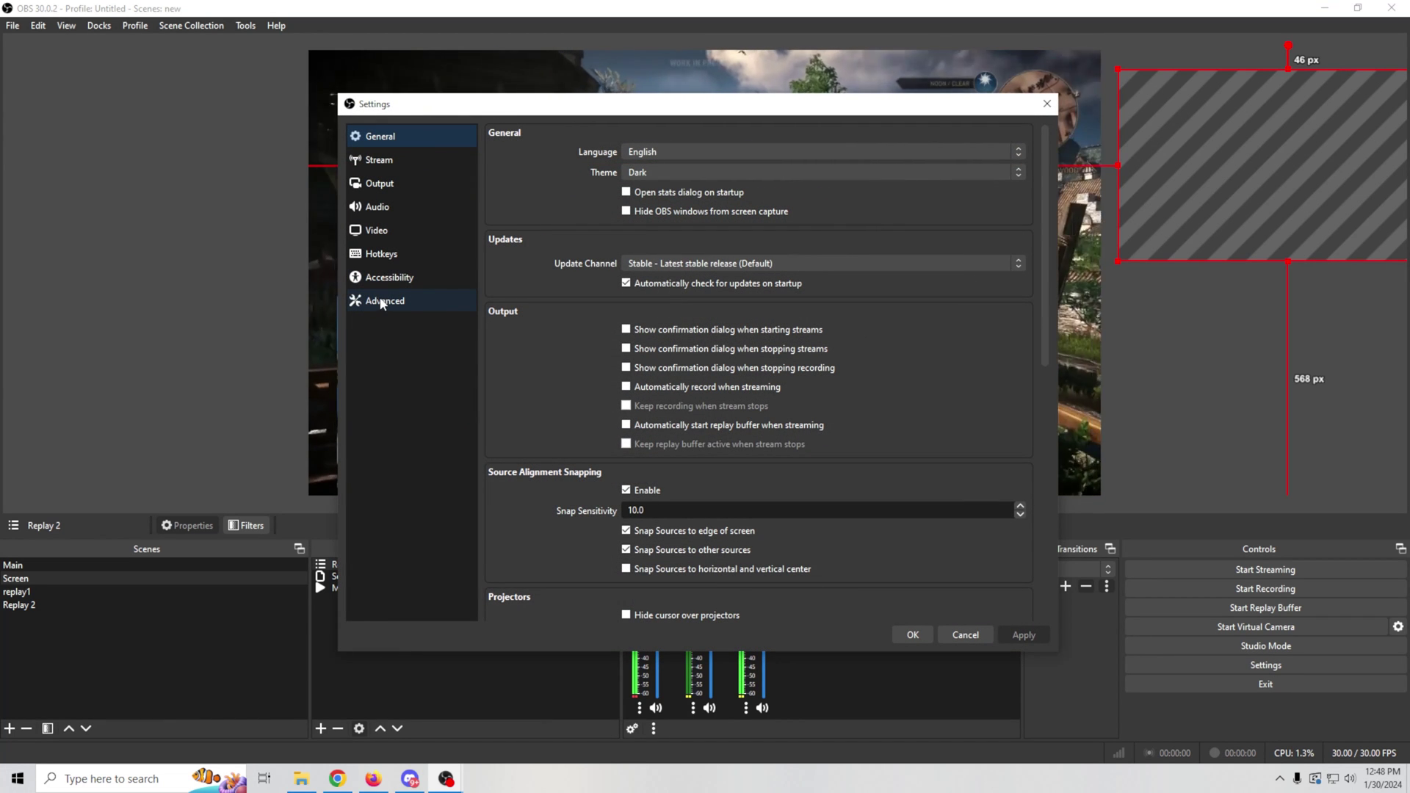
Assign the Screen scene's filter hotkeys, F5 for Replay on and F6 for replay off, and accept the settings.
left_click(385, 255)
left_click_drag(1036, 157, 1029, 538)
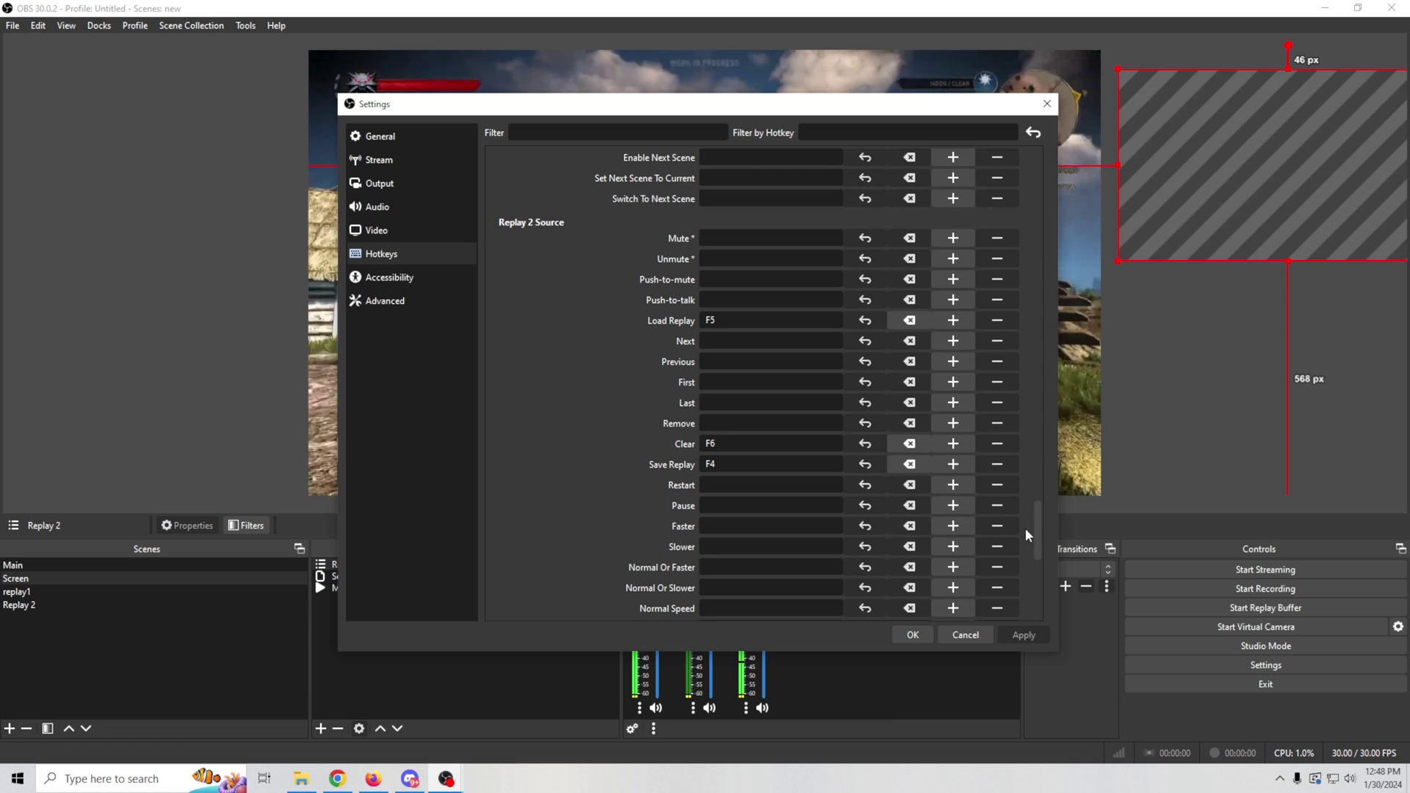
left_click_drag(1037, 531, 1029, 340)
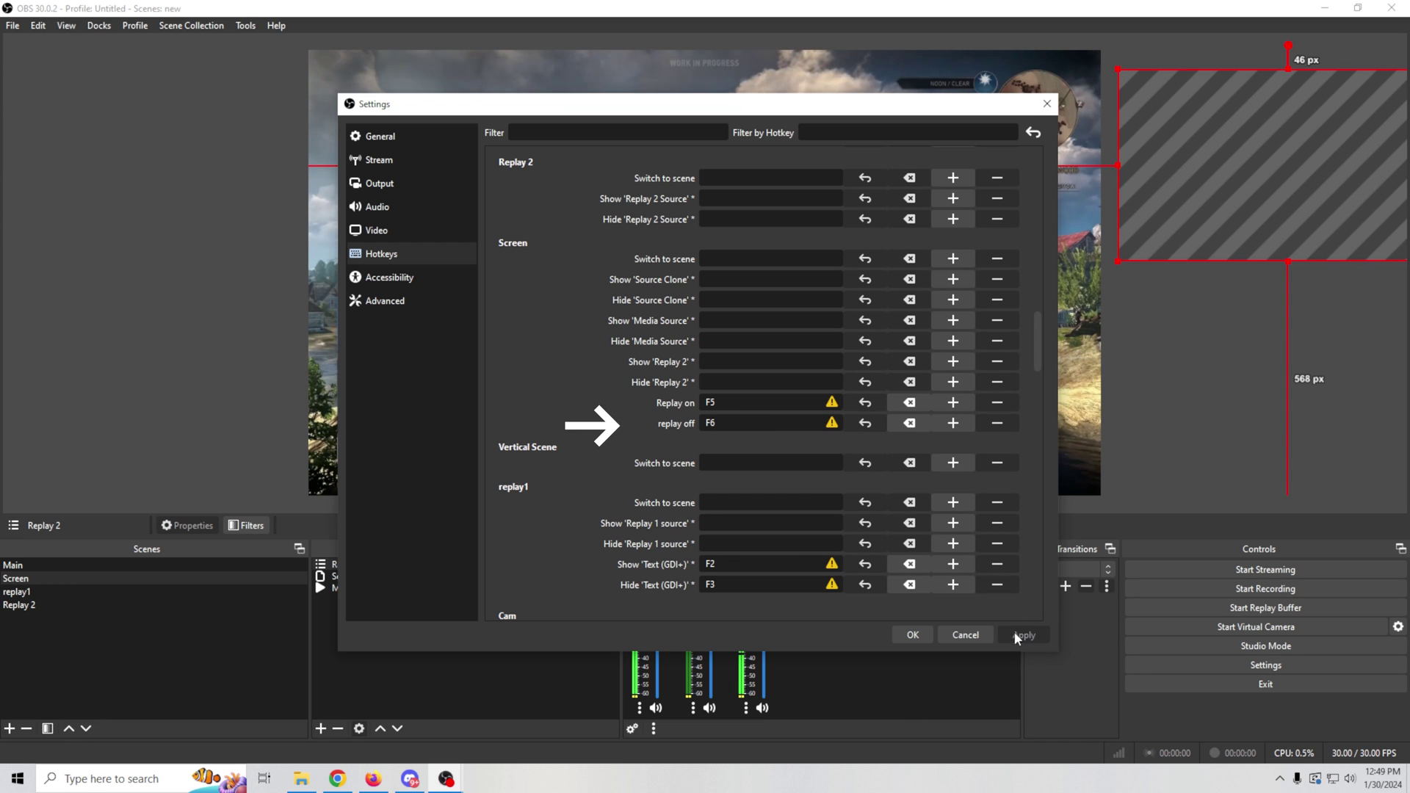
left_click(914, 635)
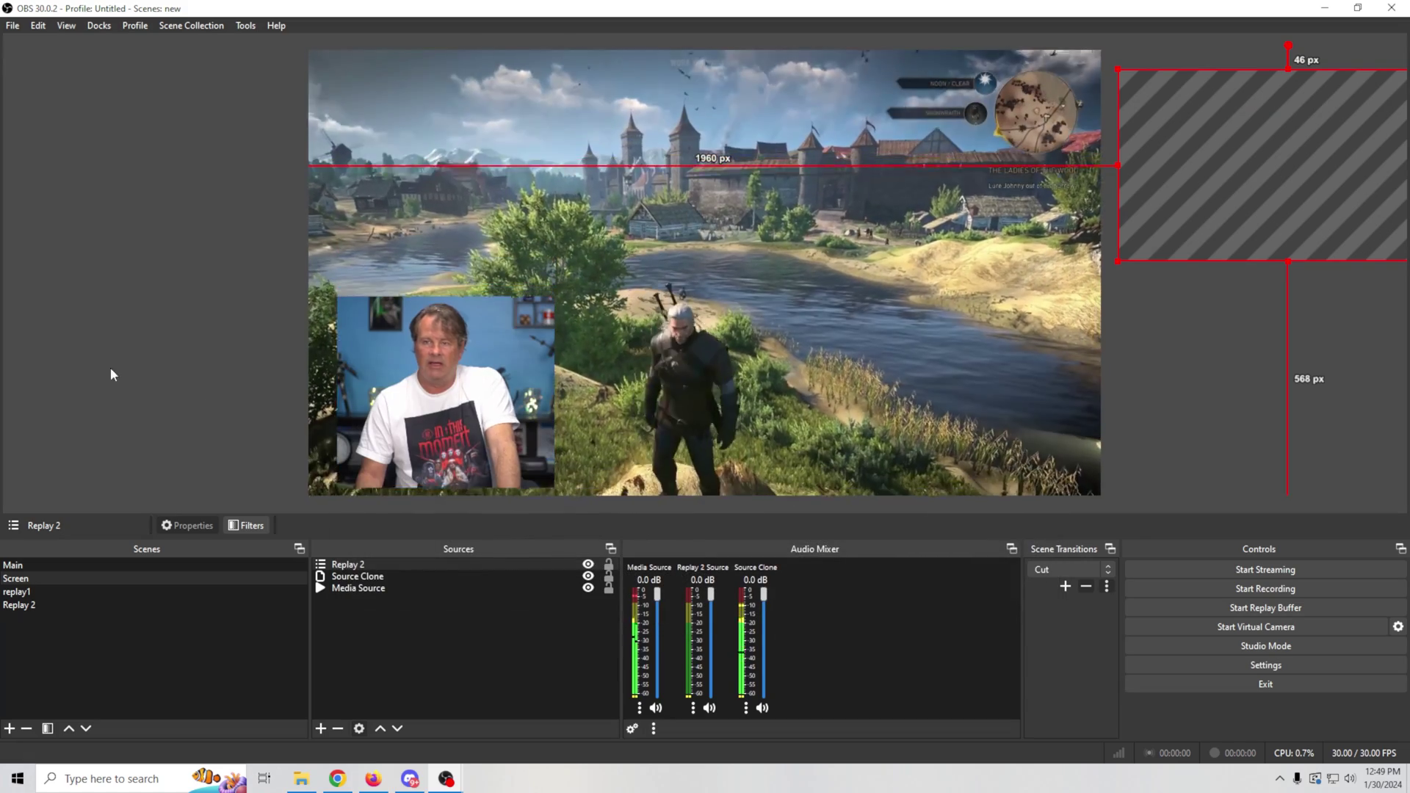